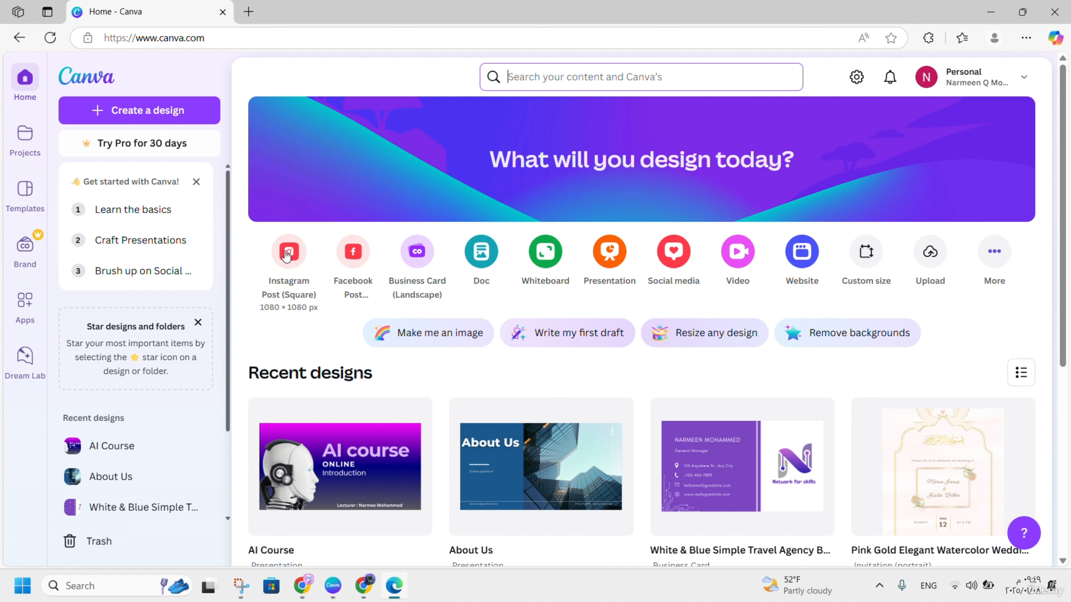
Step: Create a blank Instagram Post (Square) design and keep it in the browser instead of opening the desktop app
left_click(293, 272)
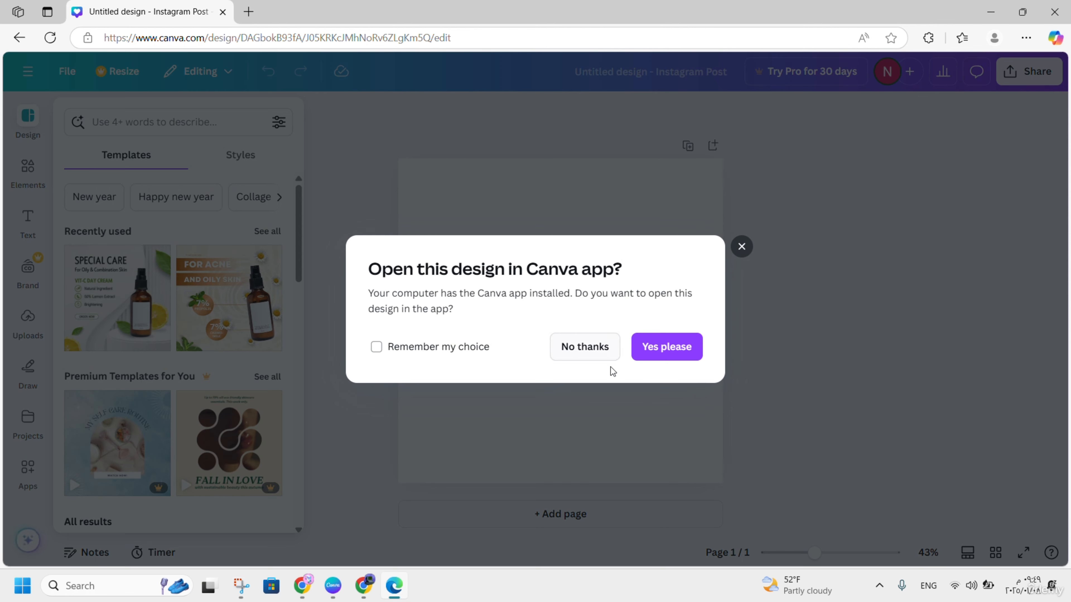
left_click(590, 350)
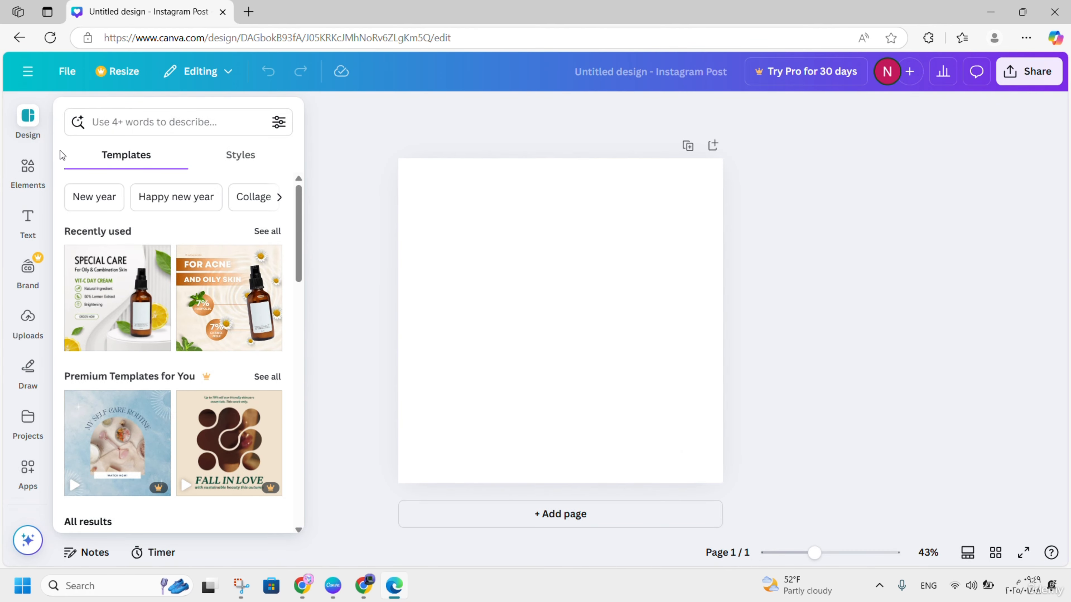
Step: Search the elements library for "Logo", restrict the results to graphics and look through them
left_click(26, 177)
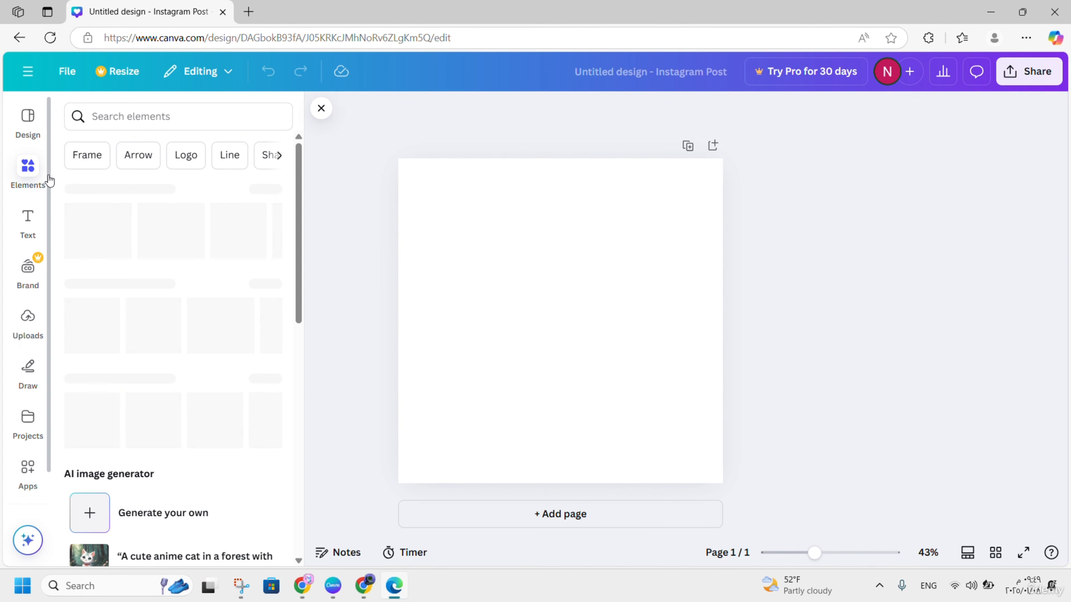
left_click(191, 163)
left_click(113, 116)
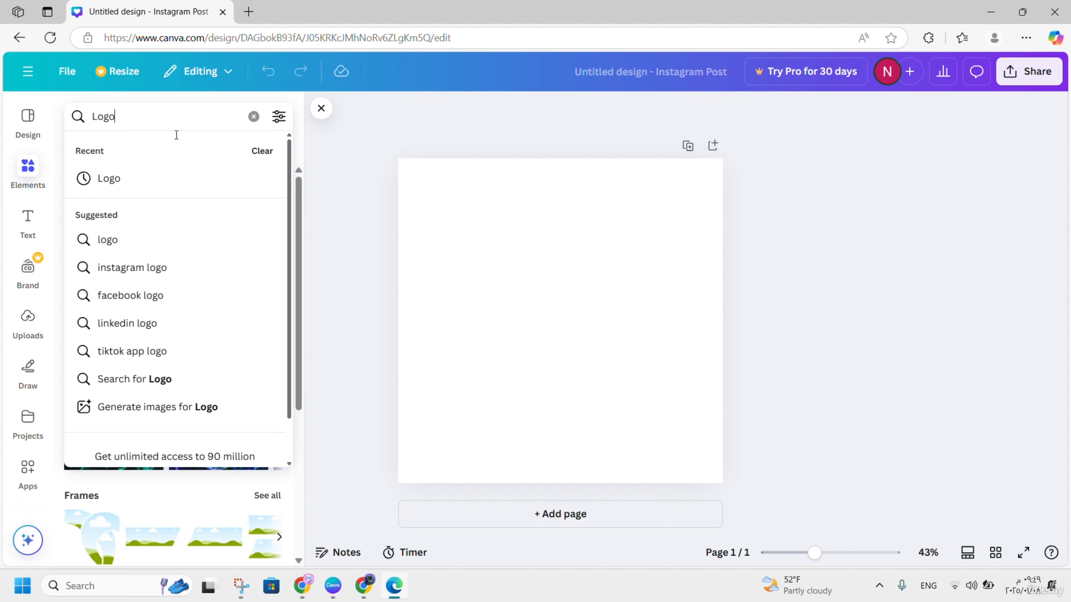
left_click(325, 192)
left_click(118, 151)
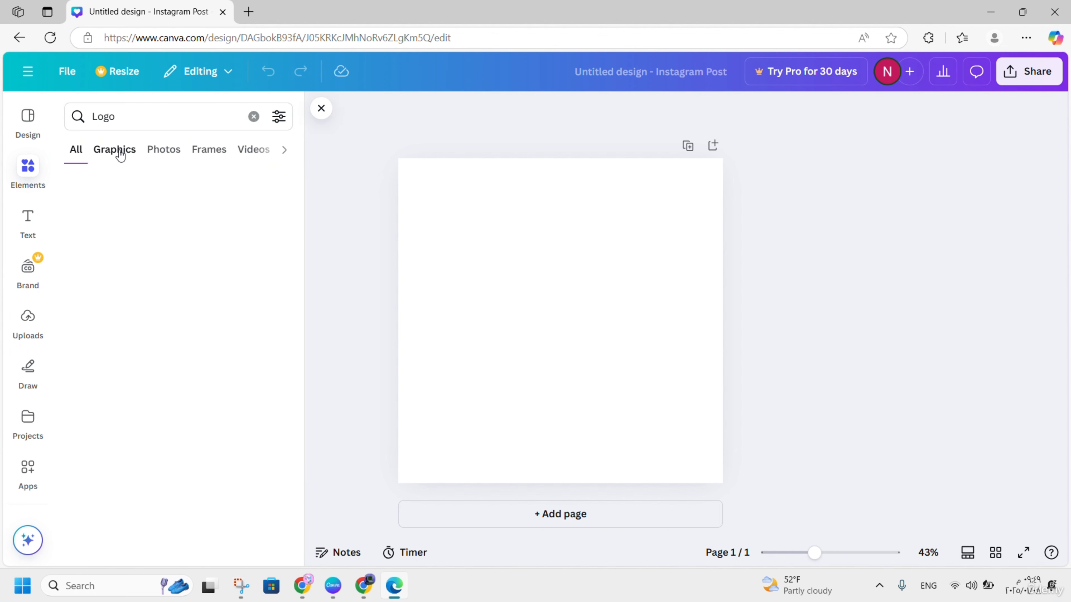
scroll(217, 356, "down", 5)
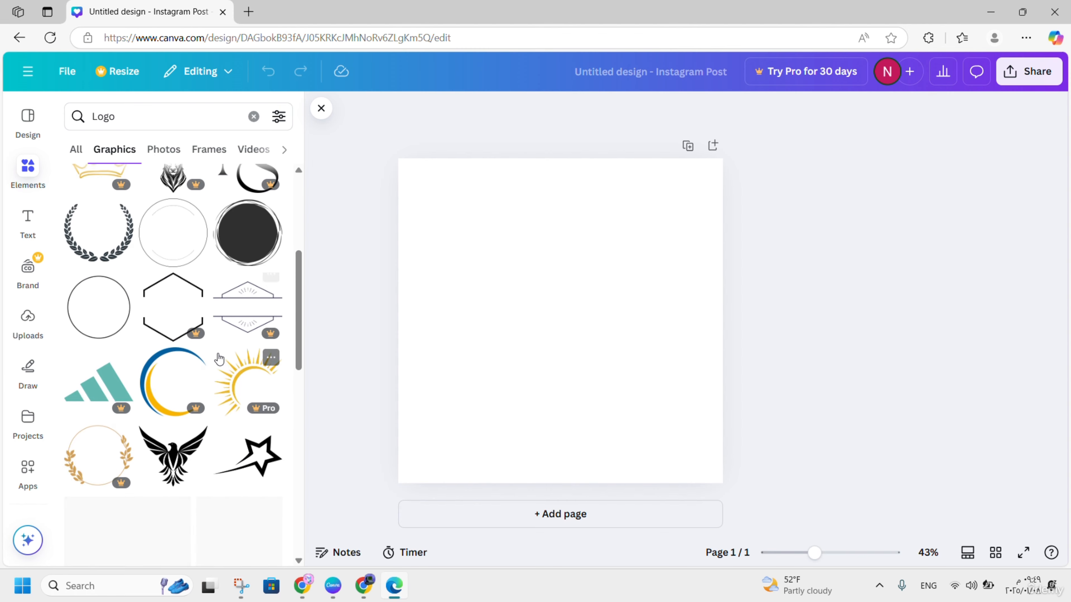
scroll(218, 355, "up", 4)
scroll(217, 354, "down", 2)
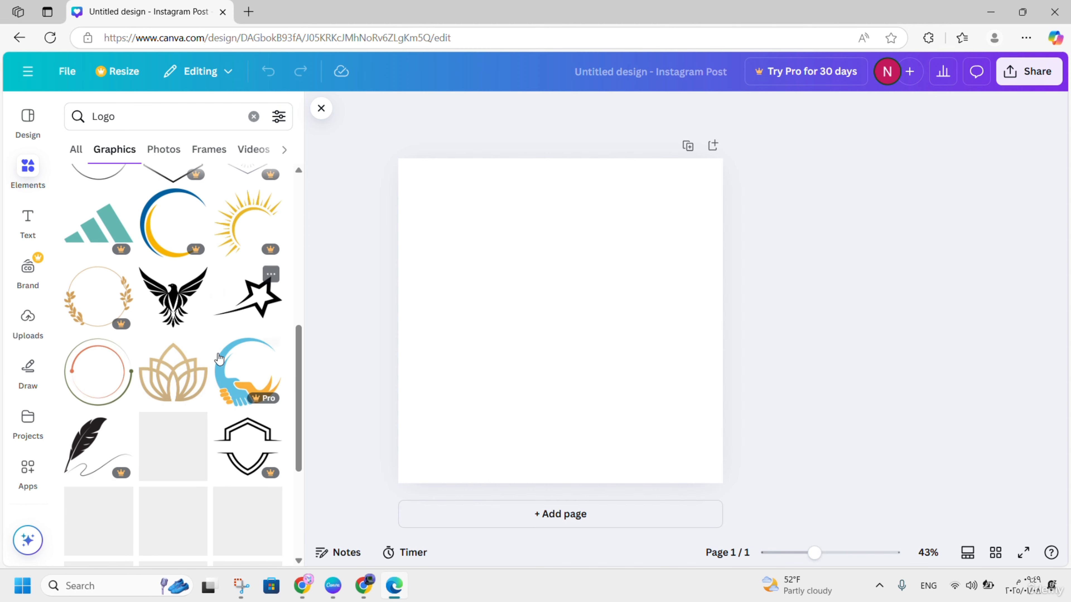
scroll(218, 354, "up", 6)
Step: Replace the "Logo" search term with "fashion" and run the graphics search
left_click(109, 116)
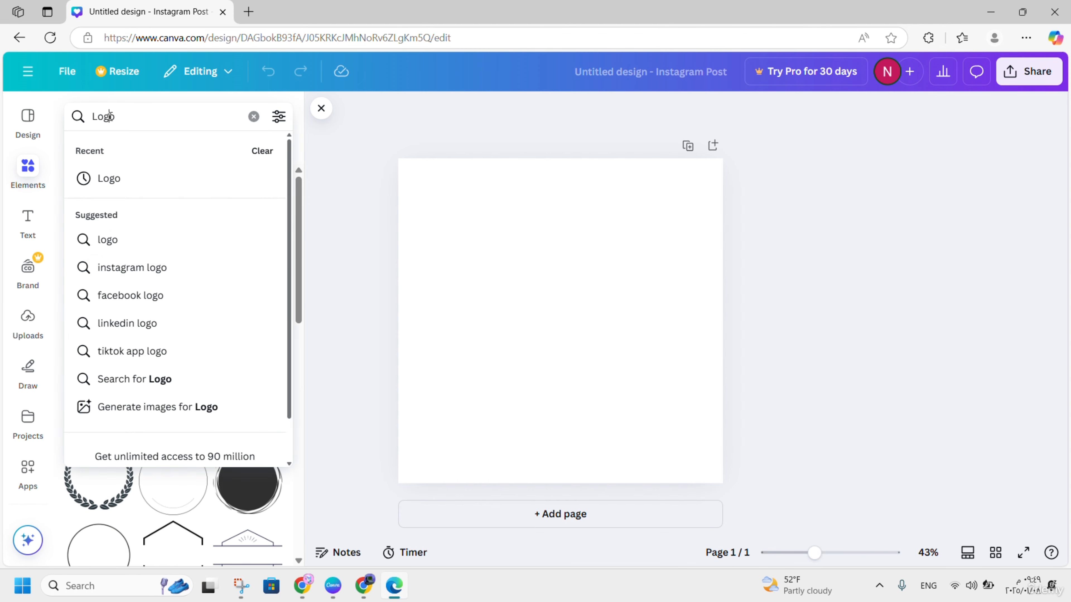
double_click(110, 116)
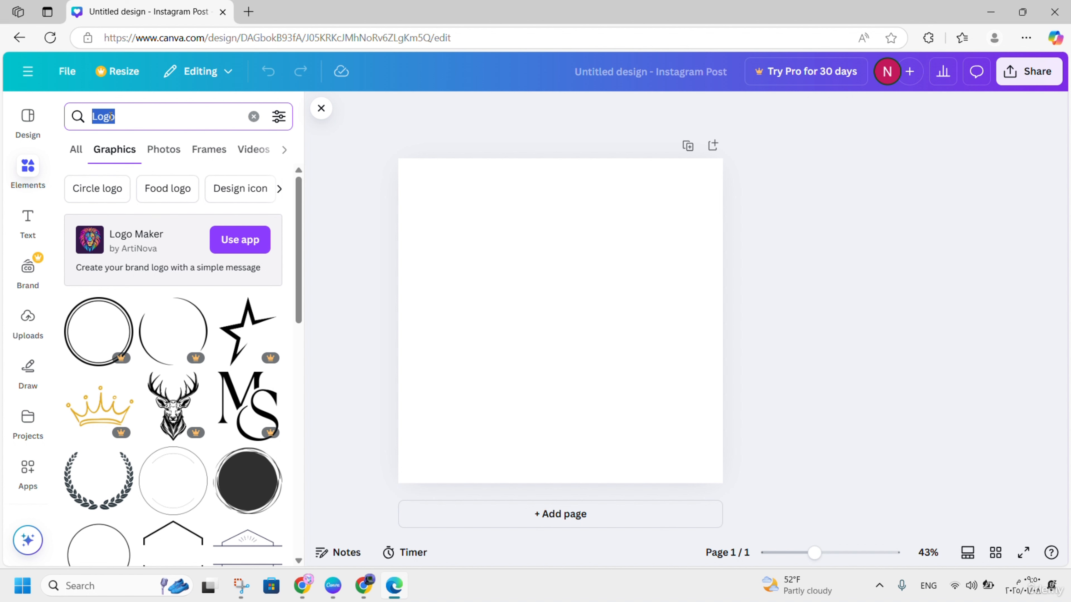
type("fa")
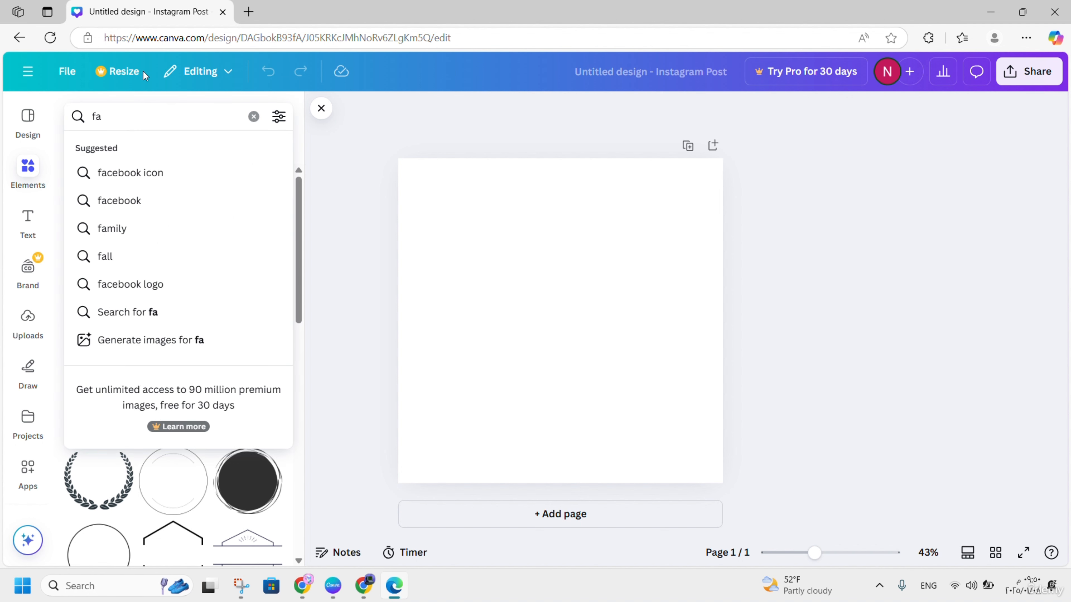
double_click(456, 21)
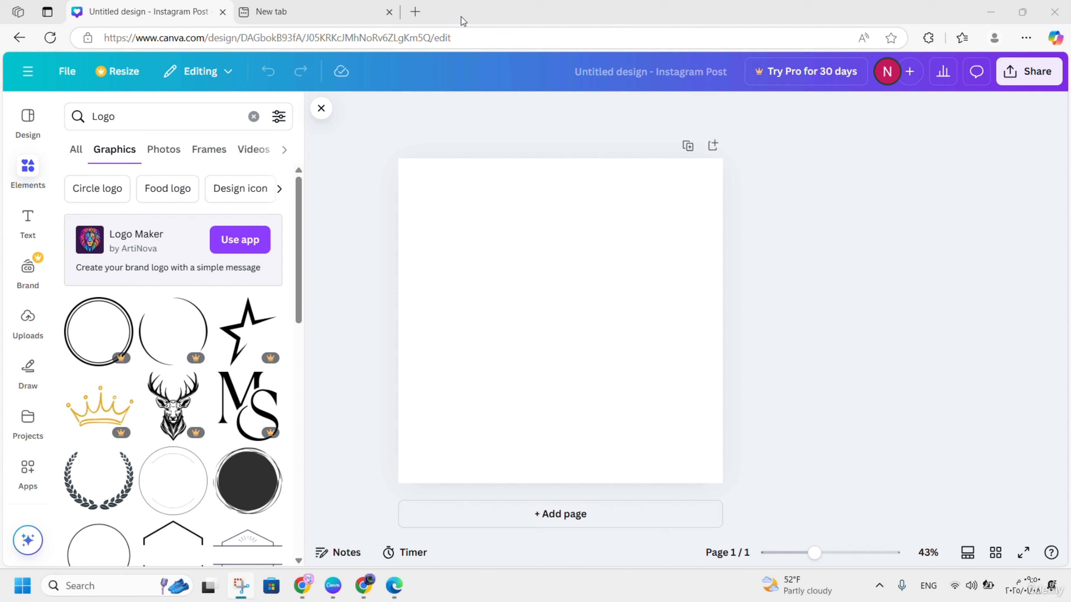
left_click(153, 116)
type("fashion")
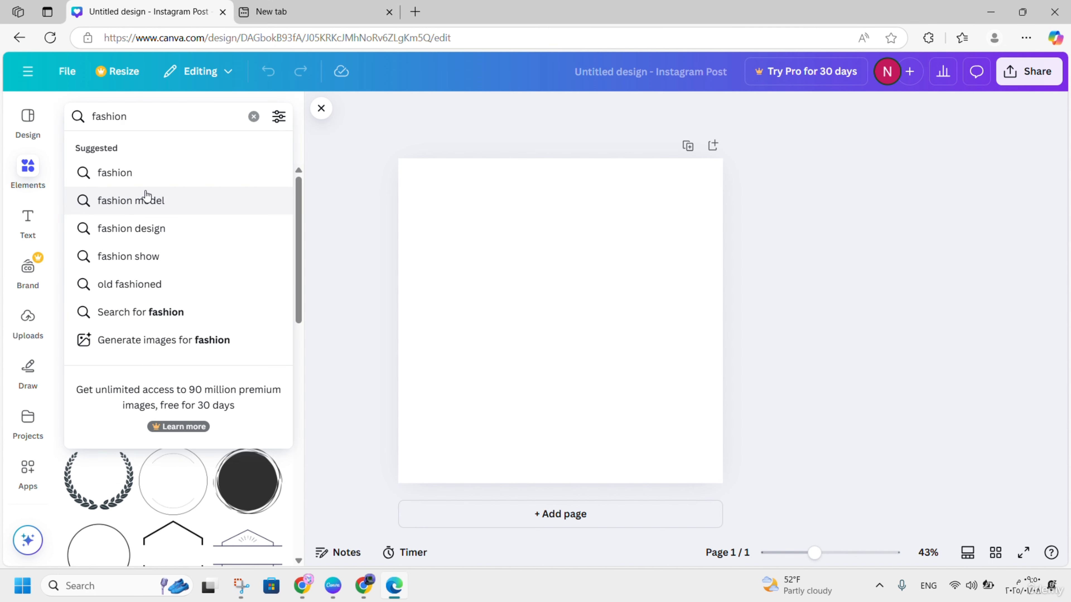
left_click(147, 178)
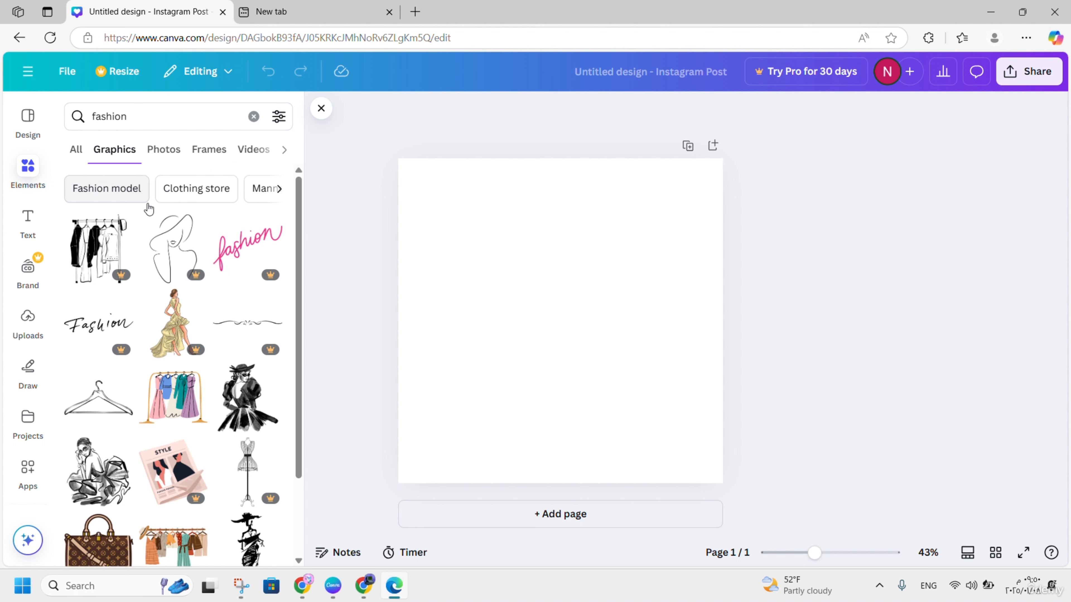
Step: Examine the fashion graphics, both free and premium, for illustrations suitable as a logo symbol
scroll(199, 383, "down", 5)
scroll(199, 384, "down", 5)
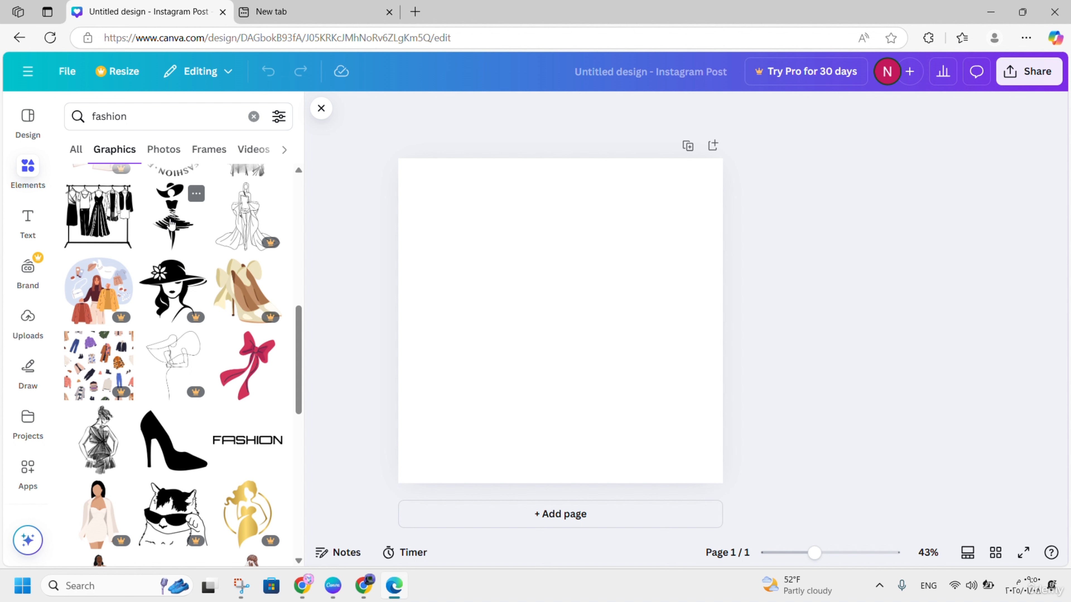
scroll(187, 254, "down", 2)
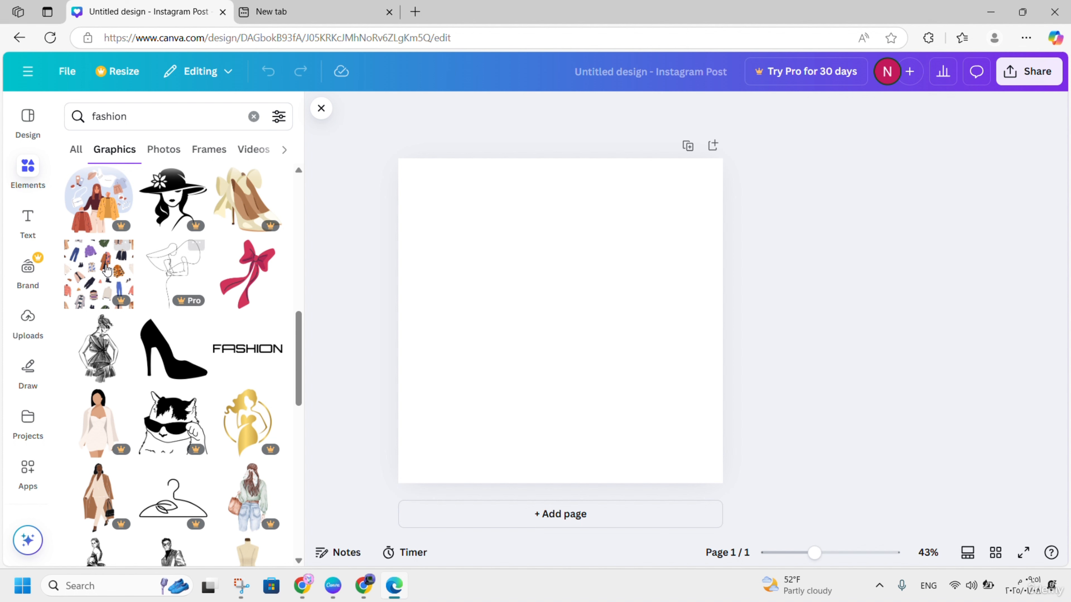
scroll(90, 194, "up", 4)
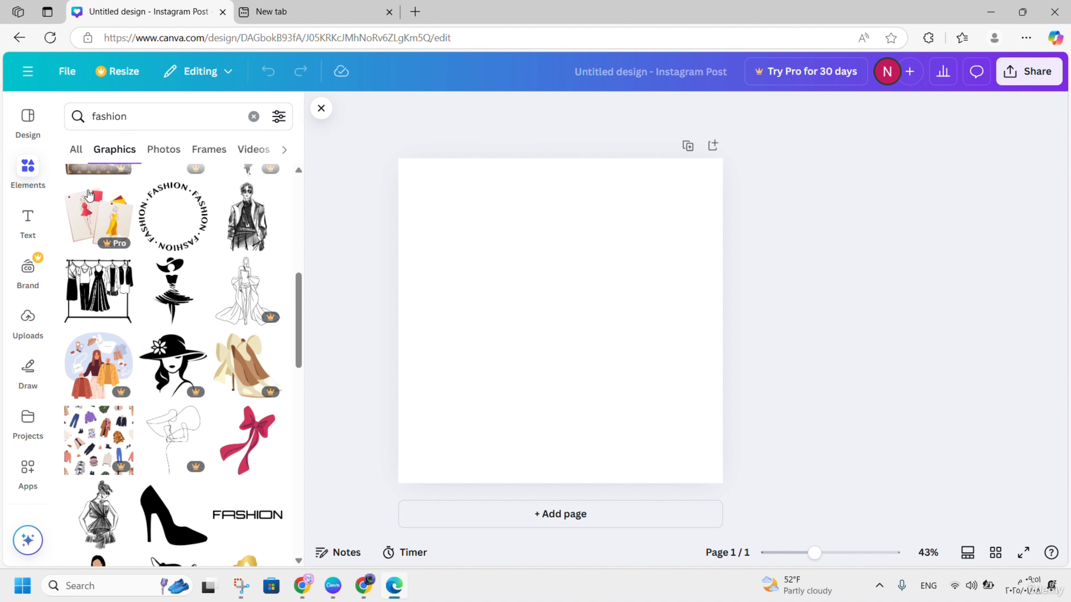
scroll(90, 194, "up", 2)
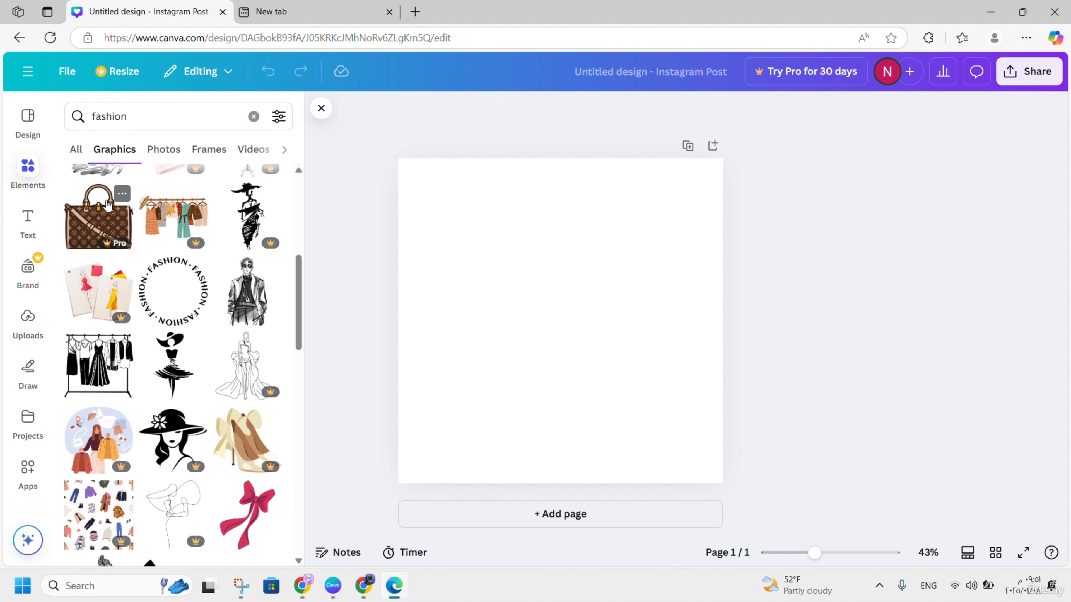
scroll(274, 248, "up", 3)
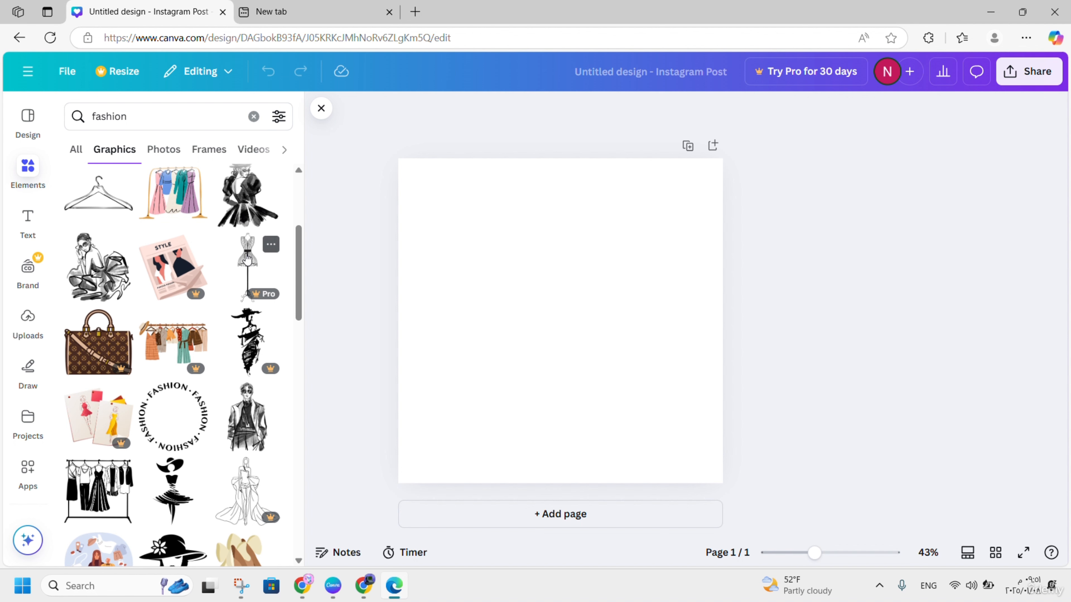
scroll(205, 279, "down", 4)
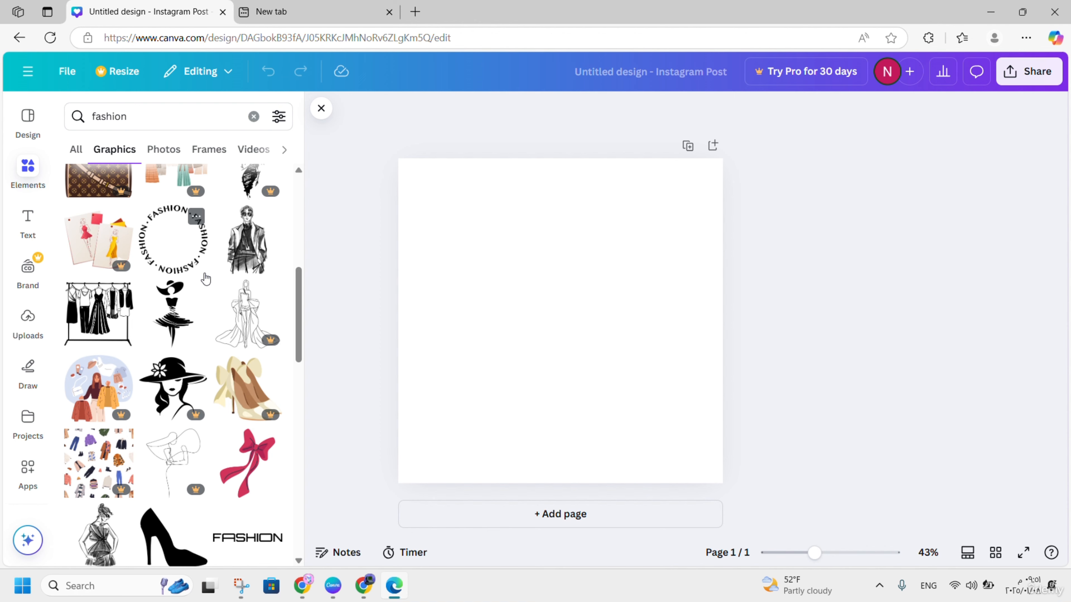
scroll(206, 278, "down", 8)
scroll(206, 279, "down", 2)
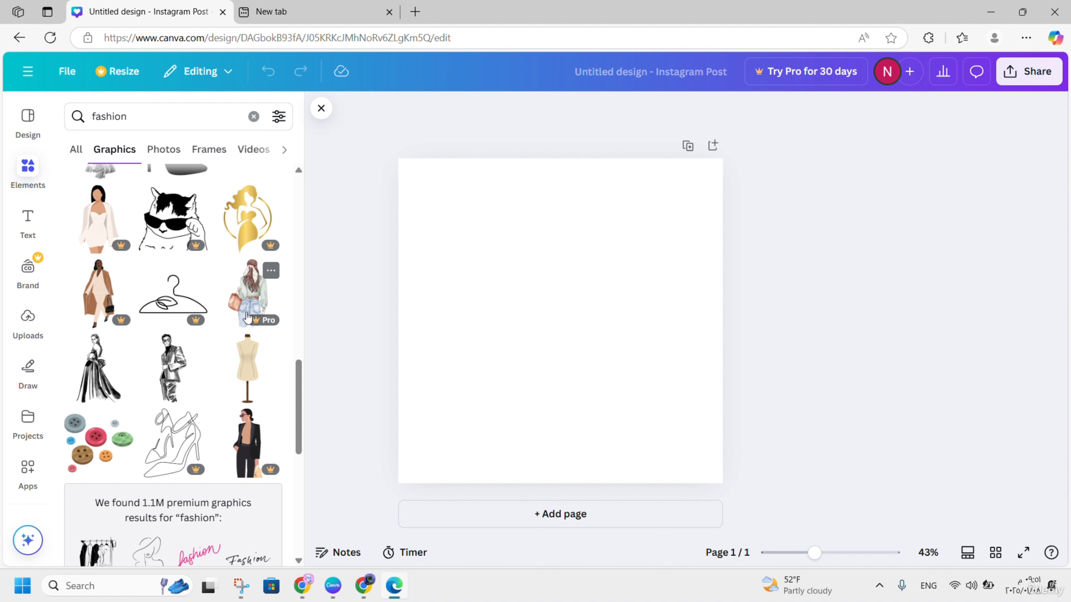
scroll(248, 317, "down", 2)
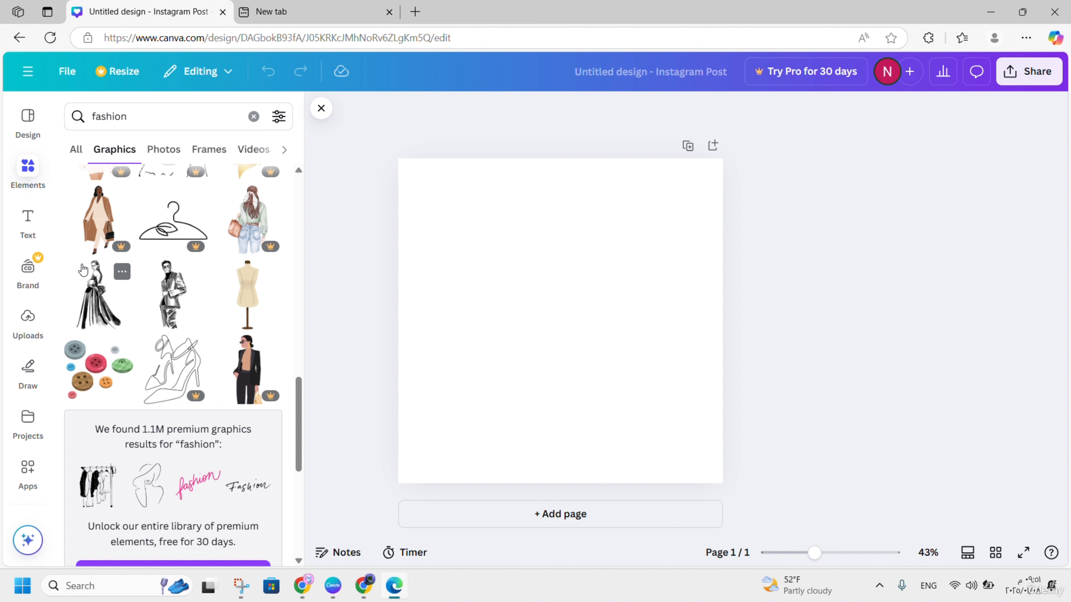
scroll(199, 317, "down", 7)
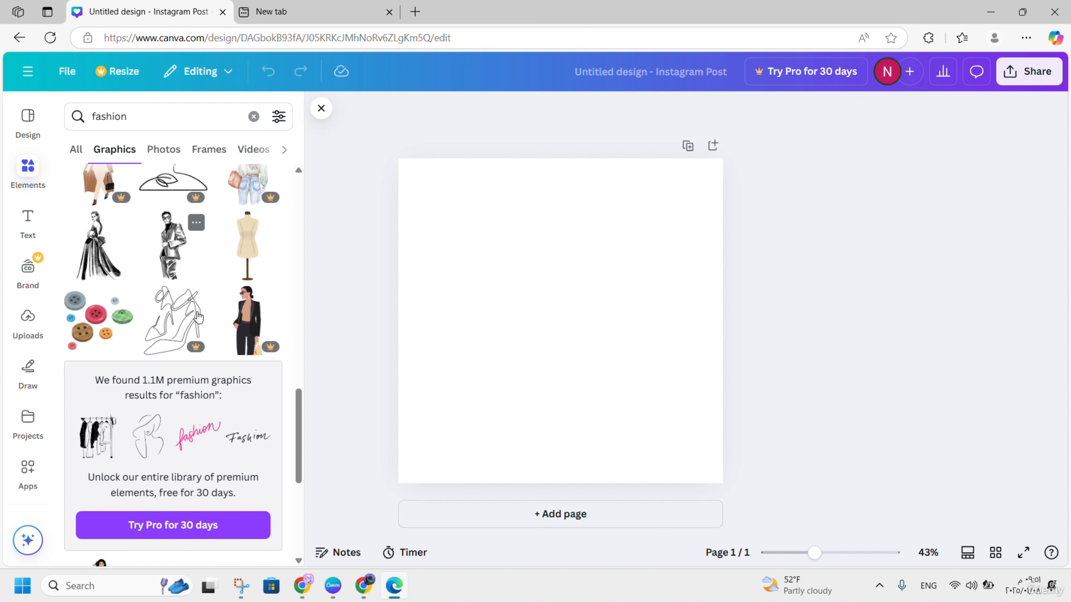
scroll(197, 311, "down", 2)
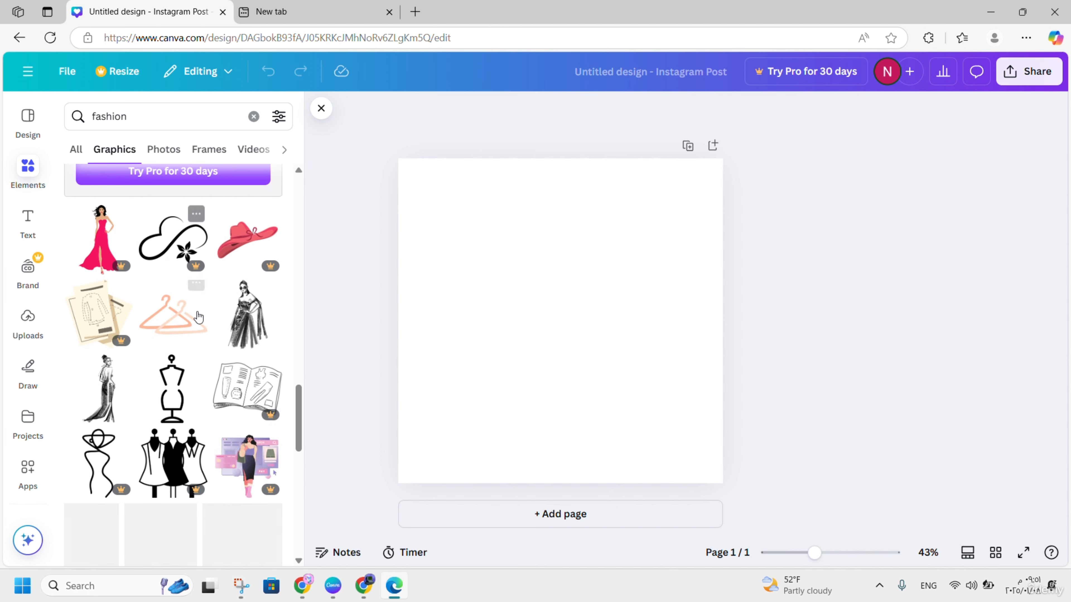
scroll(198, 316, "down", 3)
scroll(199, 317, "down", 3)
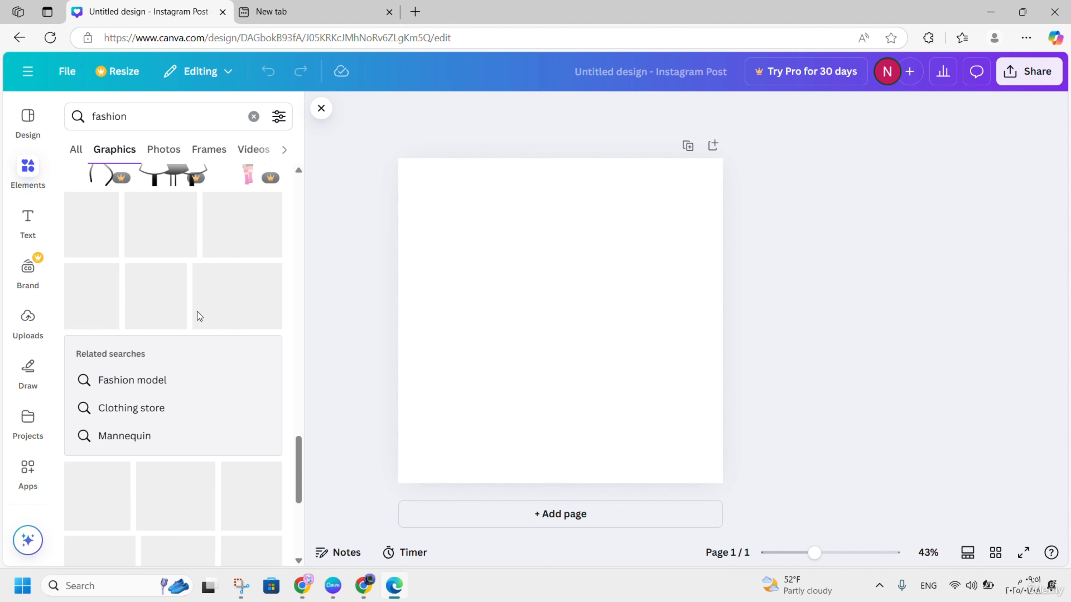
scroll(199, 317, "up", 3)
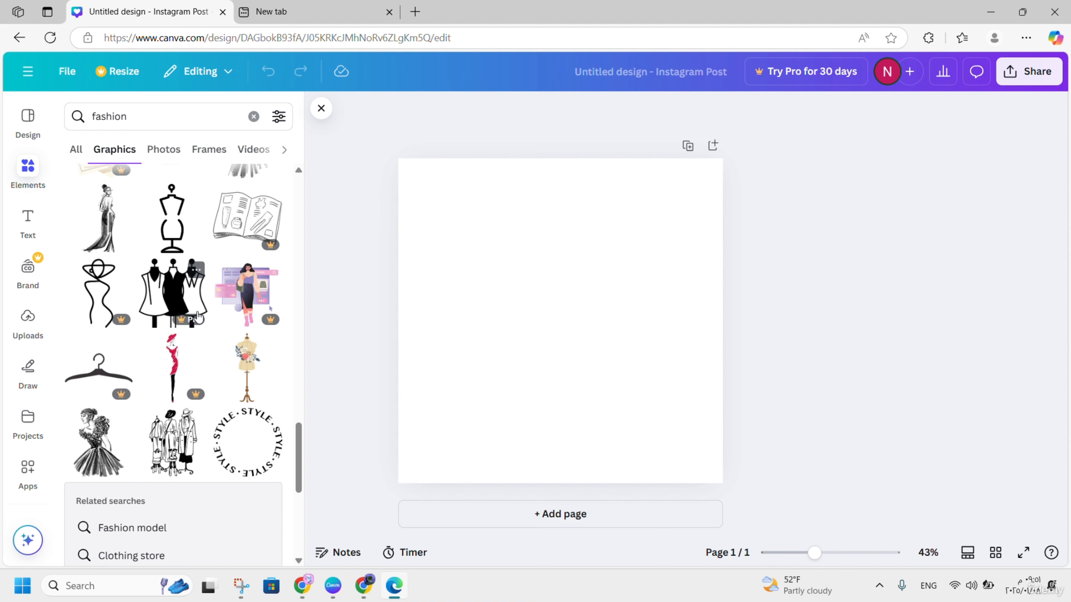
scroll(198, 316, "down", 3)
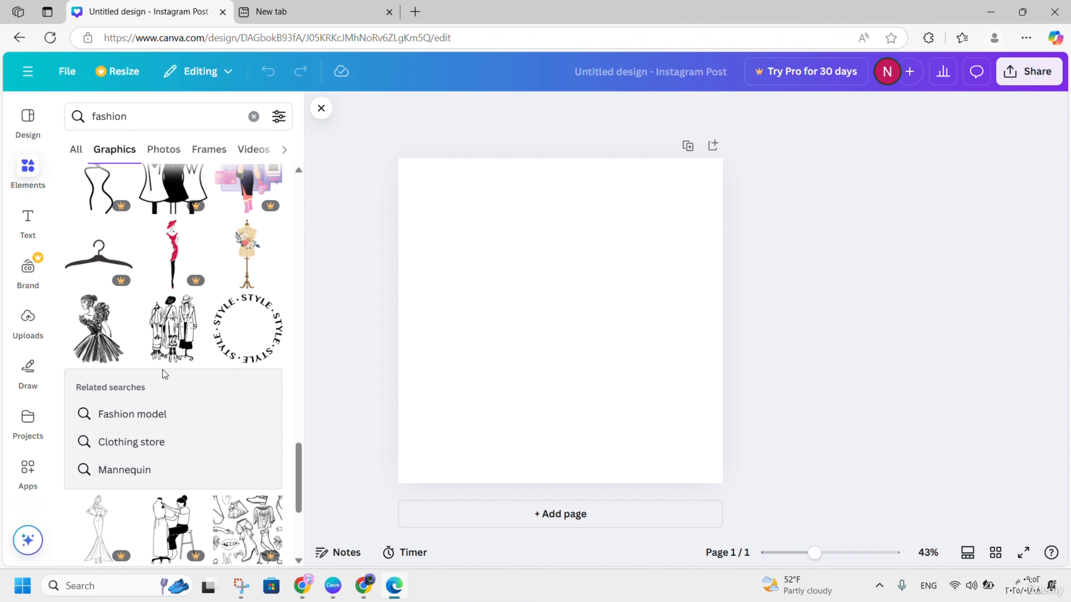
scroll(165, 375, "down", 10)
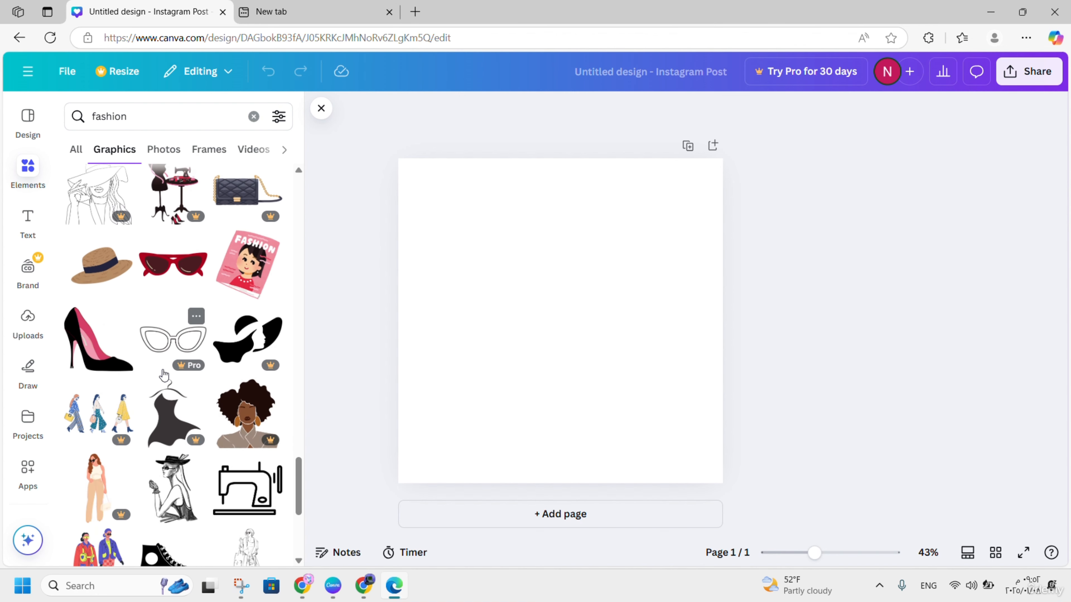
scroll(164, 374, "down", 5)
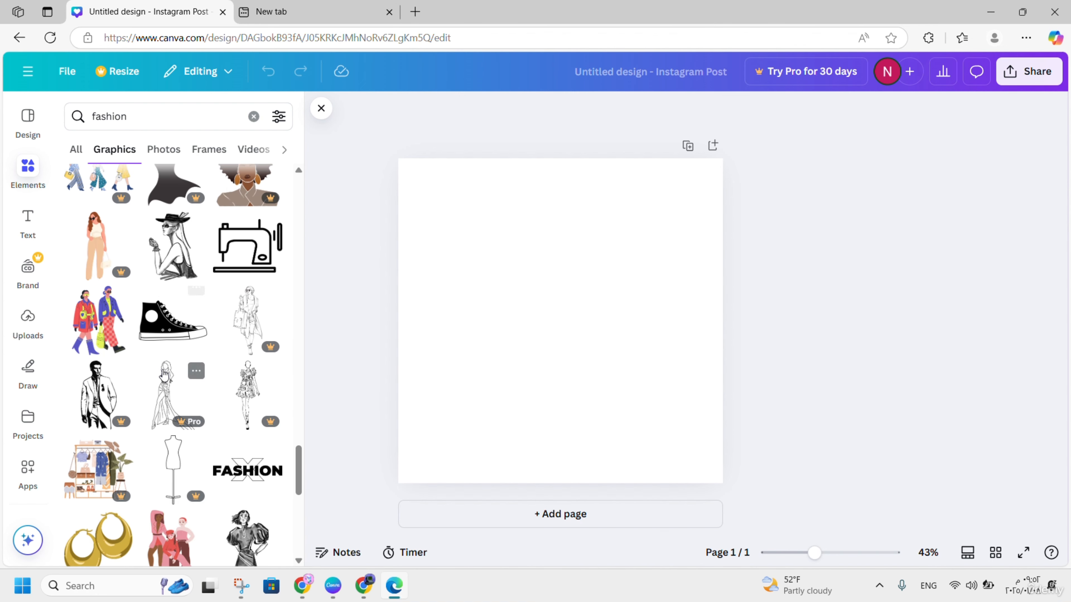
scroll(164, 374, "down", 6)
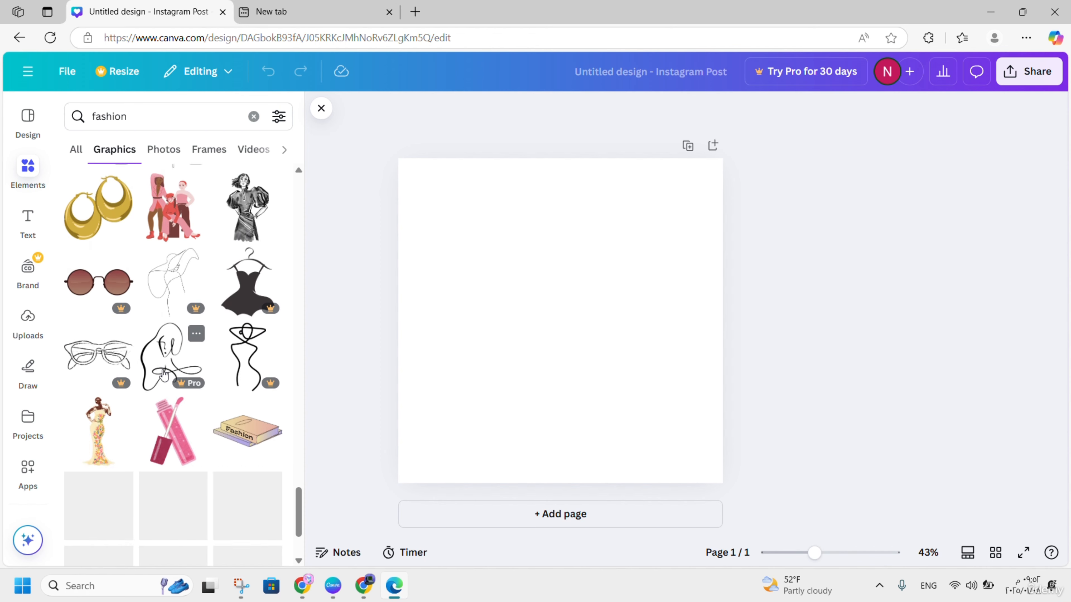
scroll(164, 374, "down", 4)
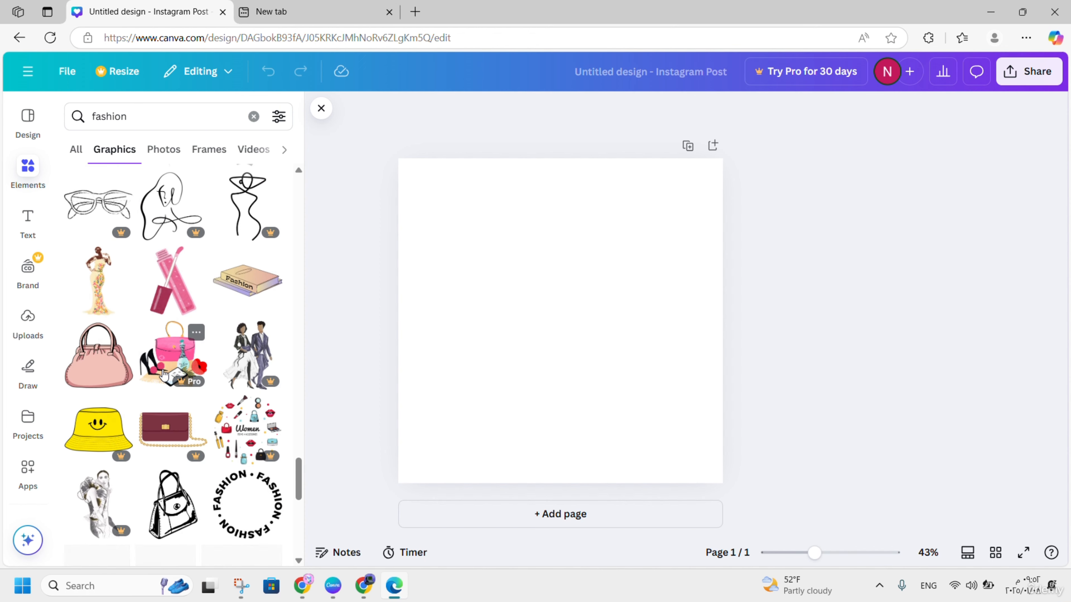
scroll(164, 374, "down", 4)
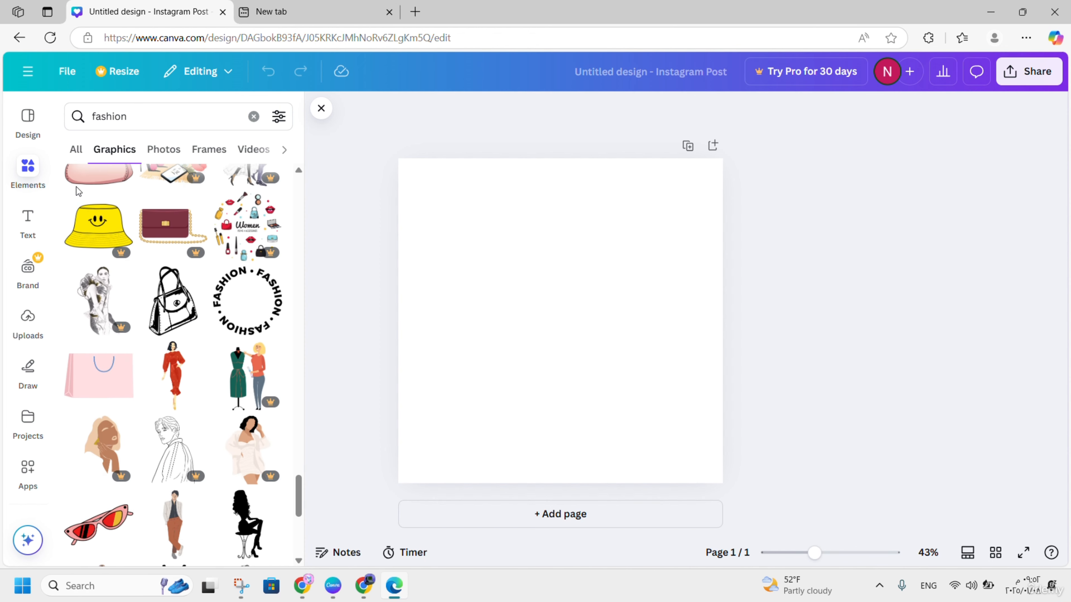
Step: Search the graphics for "dress" and look through the dress illustrations
double_click(117, 115)
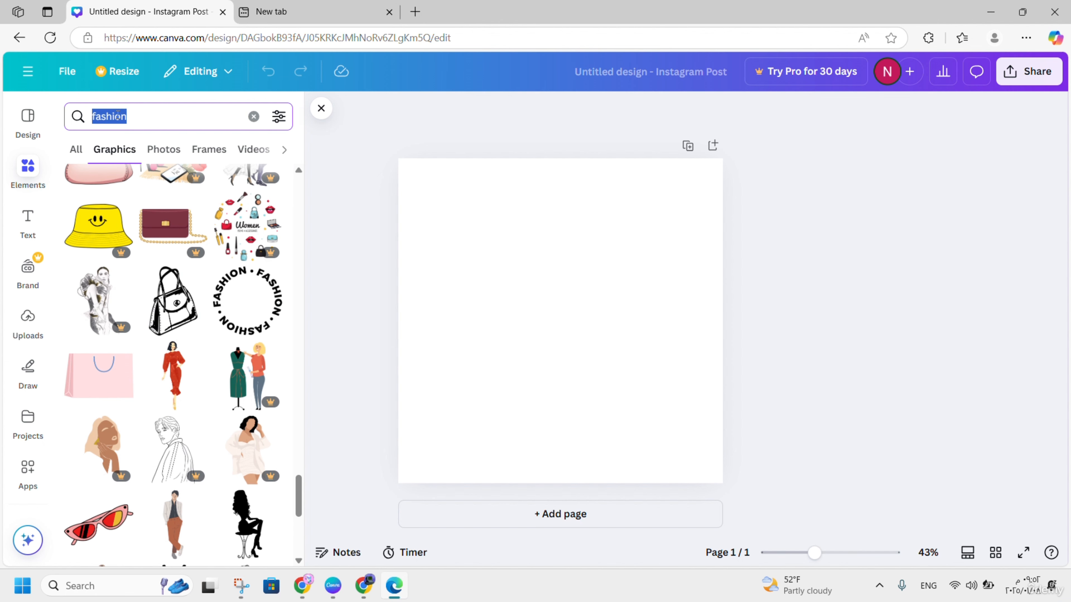
type("dress")
key("Return")
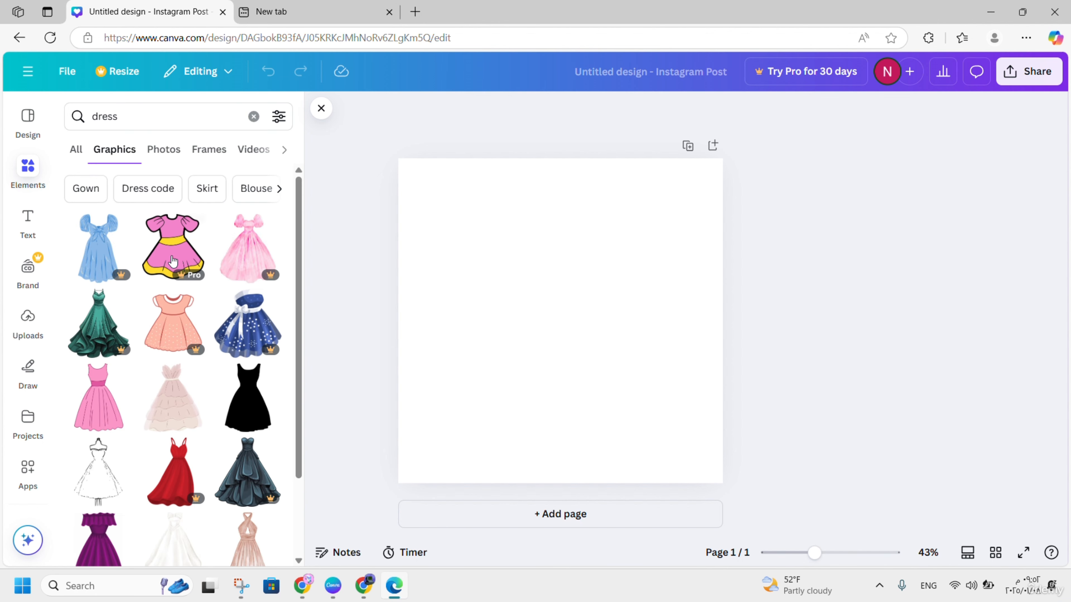
scroll(174, 269, "down", 5)
scroll(175, 269, "down", 5)
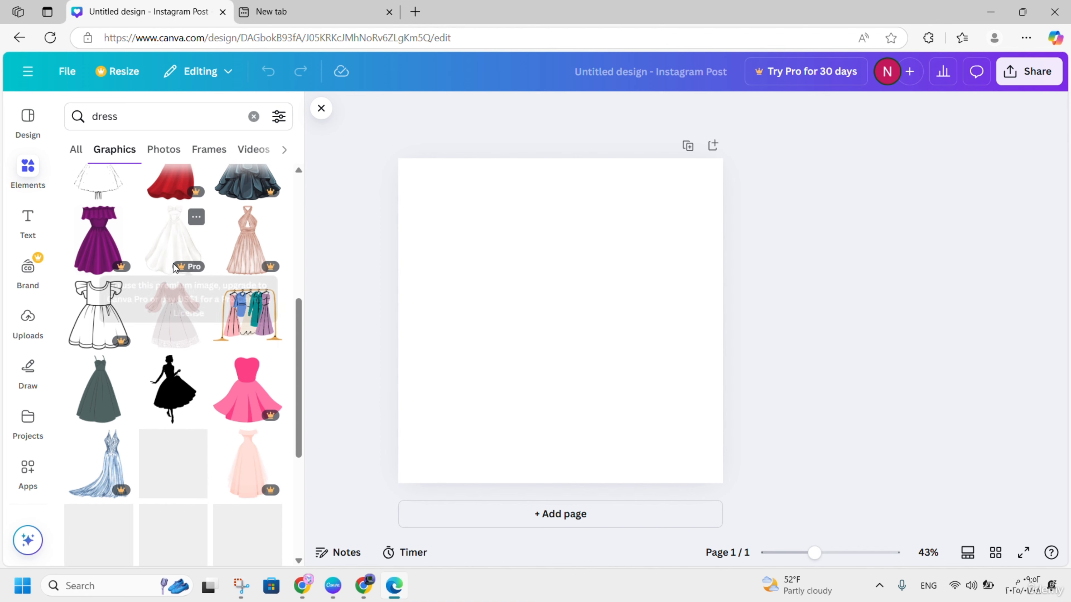
scroll(184, 343, "down", 10)
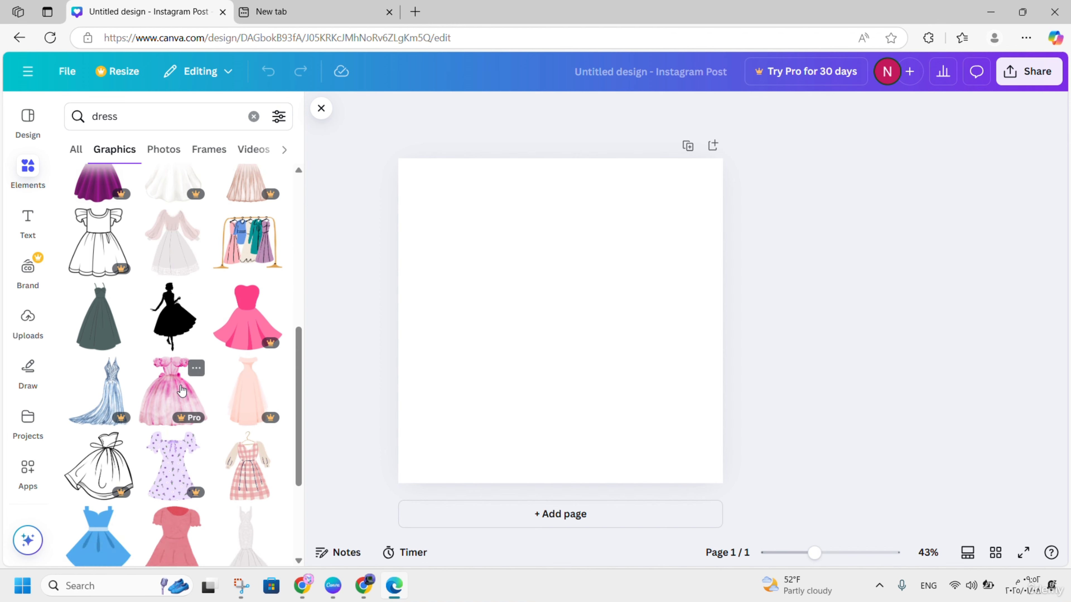
Step: Try the black-and-white flowing gown graphic from the dress results on the page and remove it
scroll(181, 385, "down", 8)
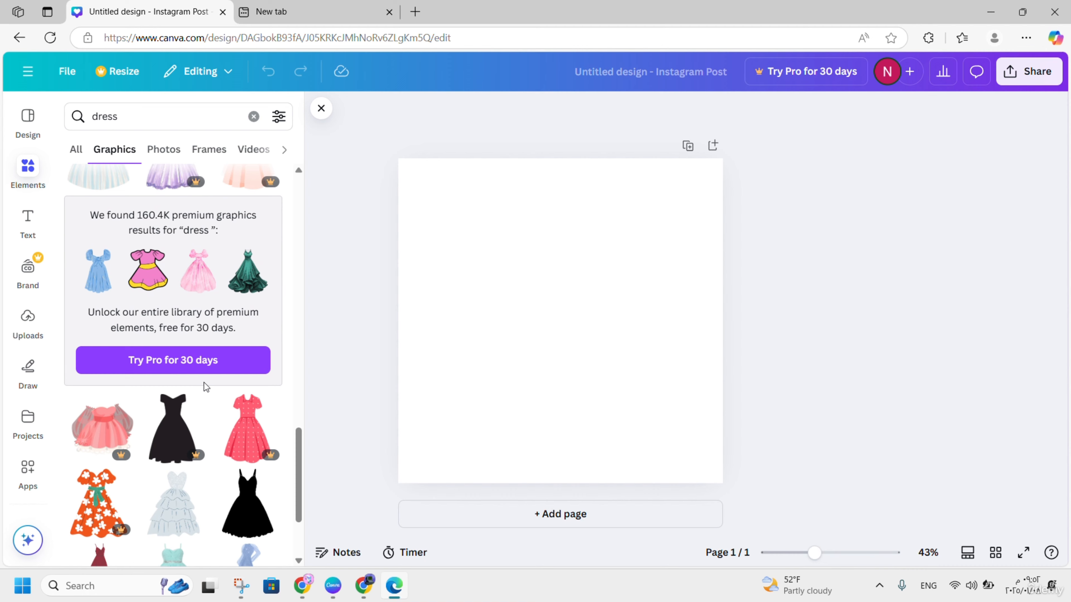
scroll(204, 383, "down", 6)
scroll(204, 387, "down", 6)
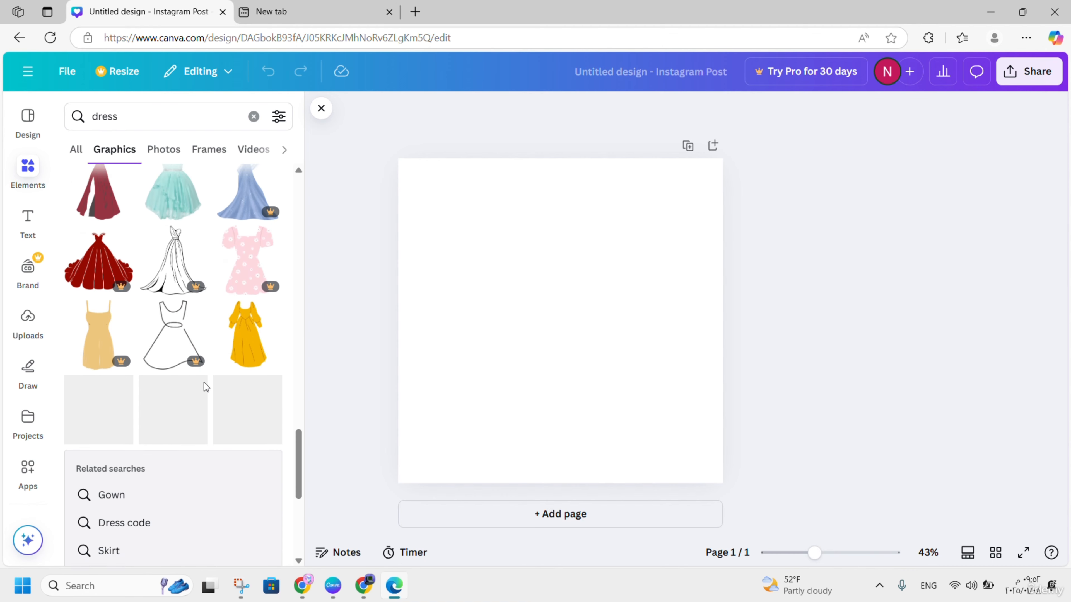
scroll(205, 388, "down", 3)
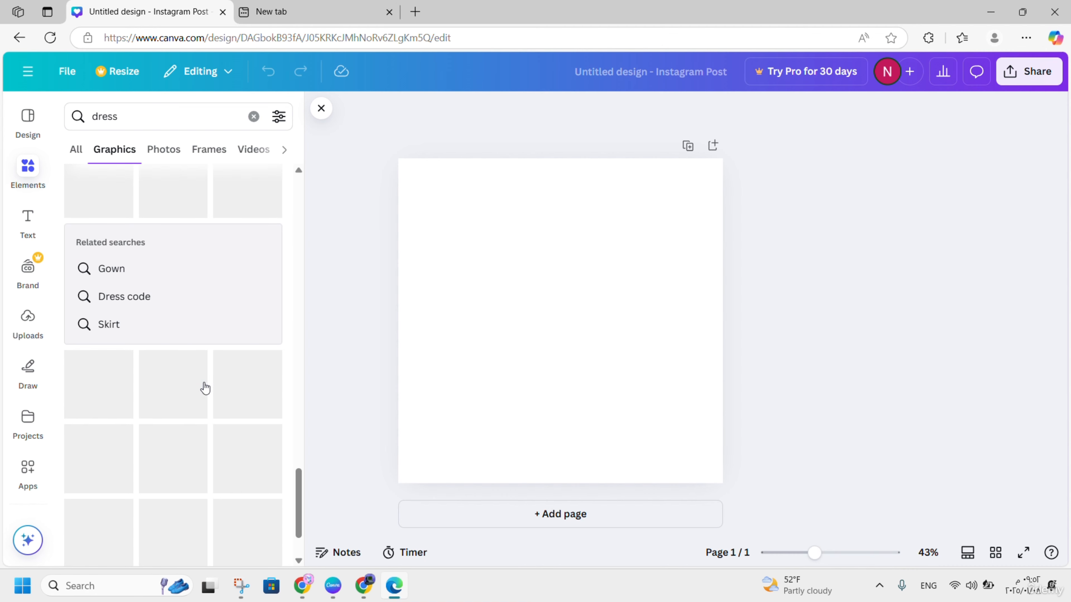
scroll(206, 312, "down", 5)
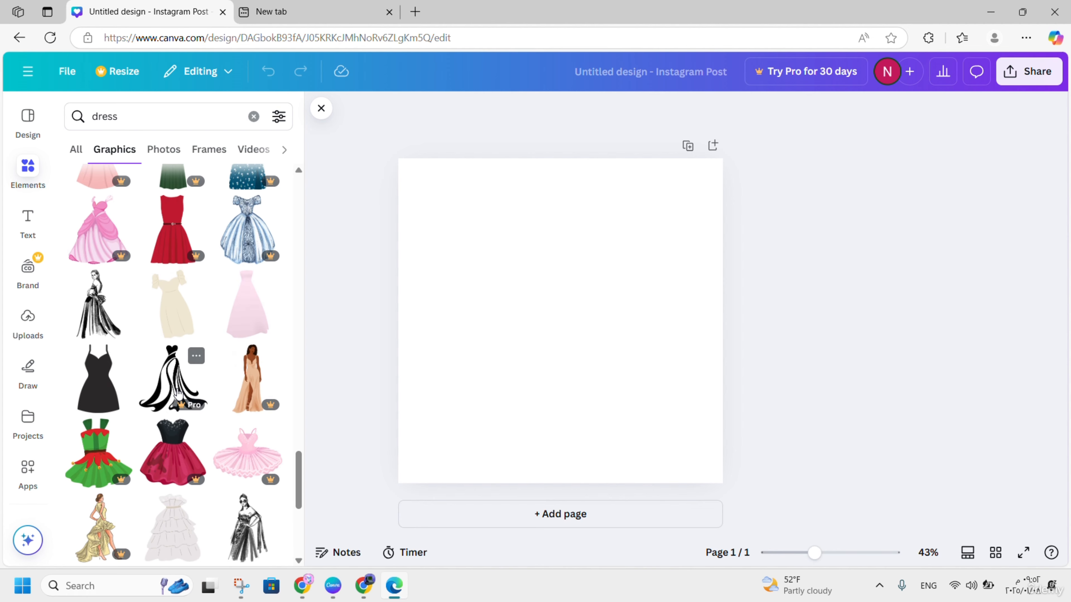
scroll(169, 338, "down", 2)
left_click(170, 328)
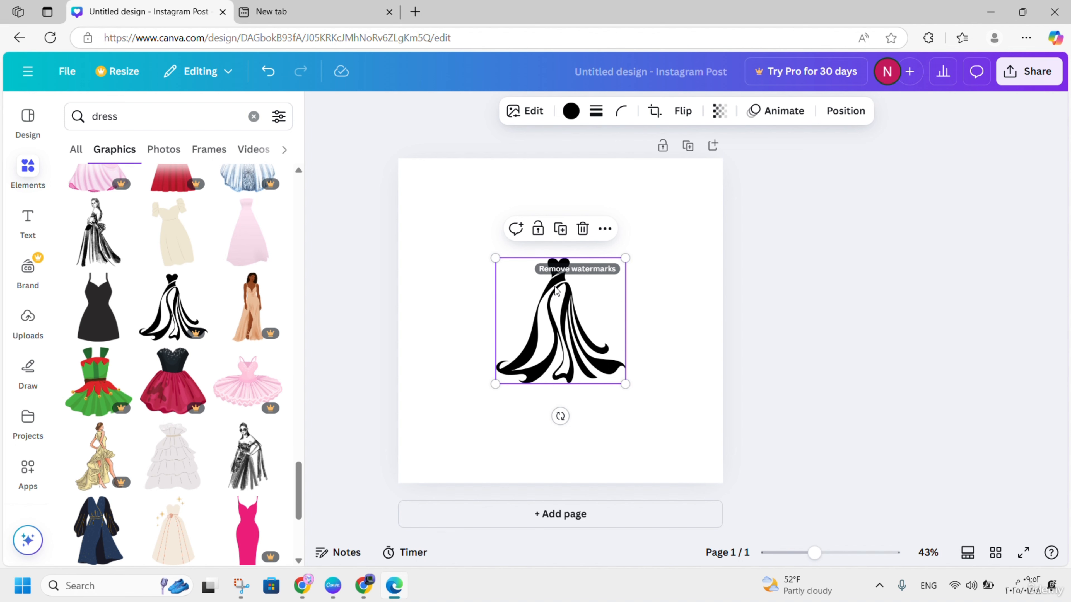
left_click(582, 228)
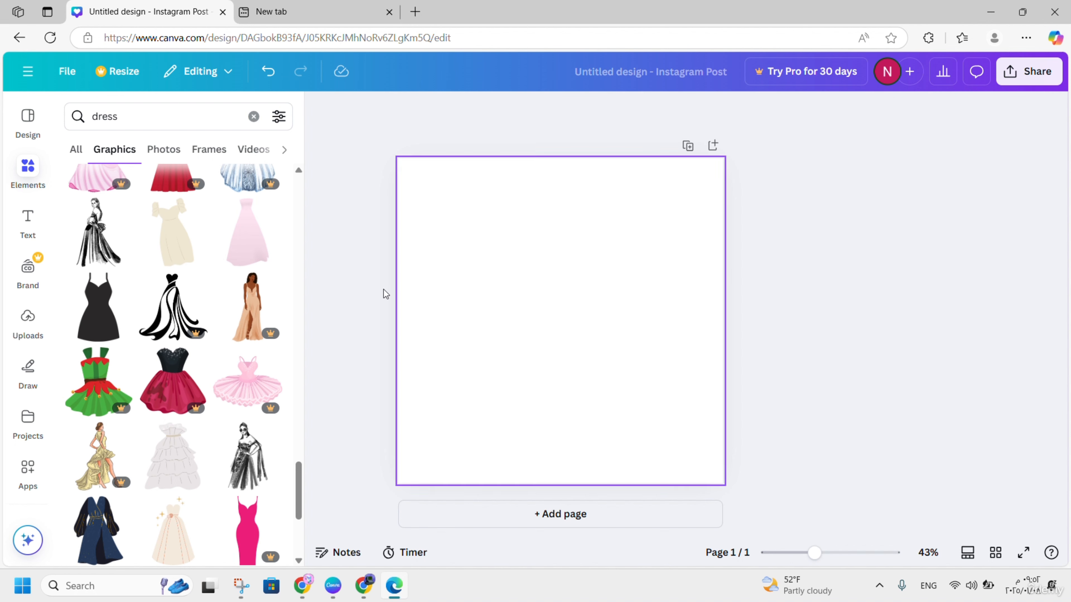
Step: Look further through the dress graphics, try the yellow gown with the trailing skirt on the page and delete it
scroll(200, 383, "down", 4)
scroll(212, 323, "up", 3)
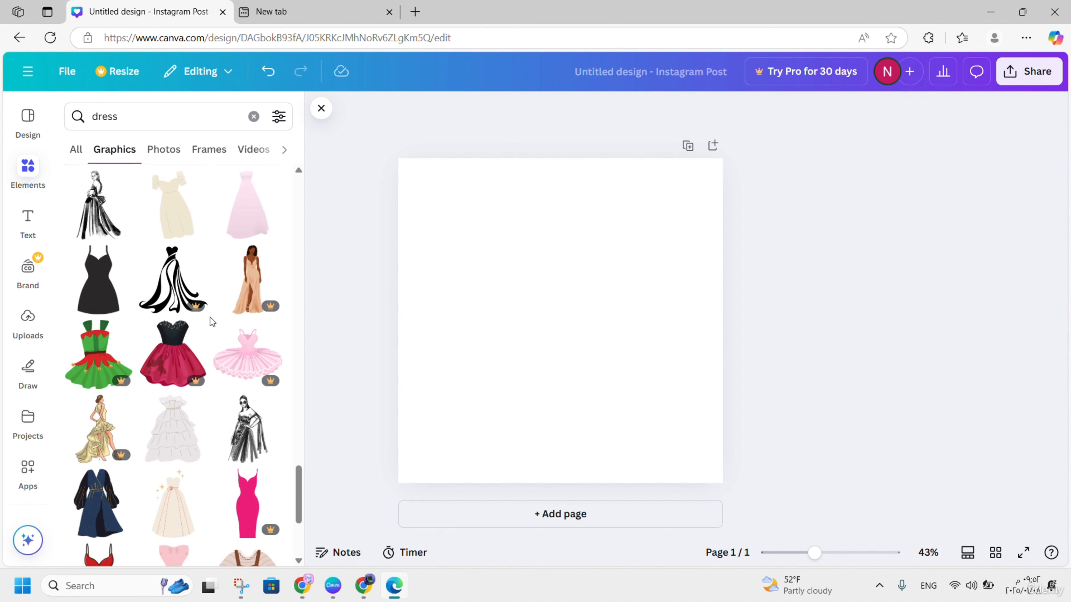
scroll(248, 351, "down", 3)
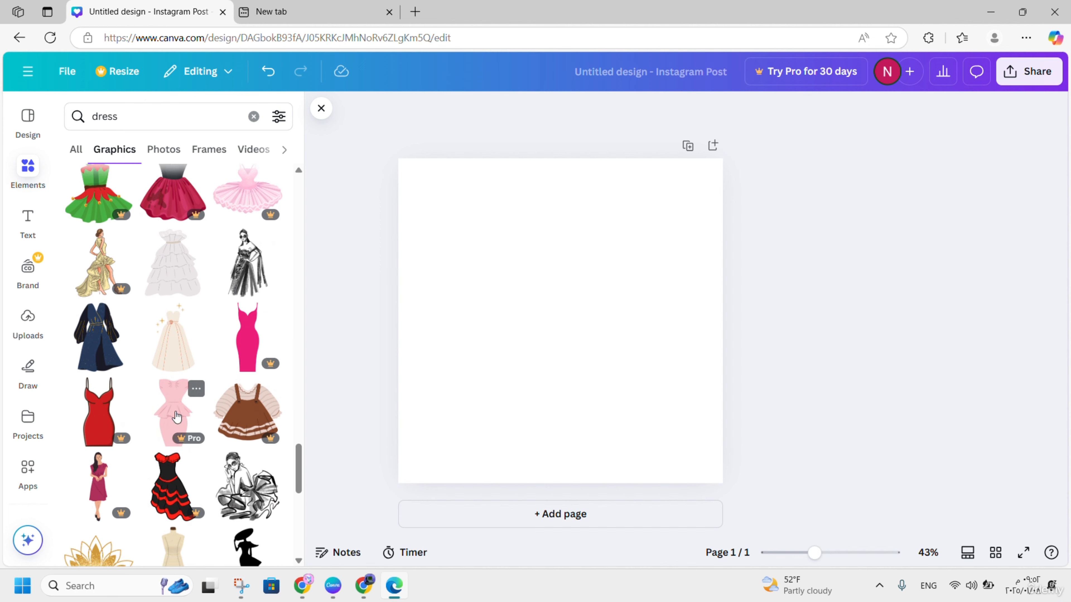
scroll(177, 417, "down", 5)
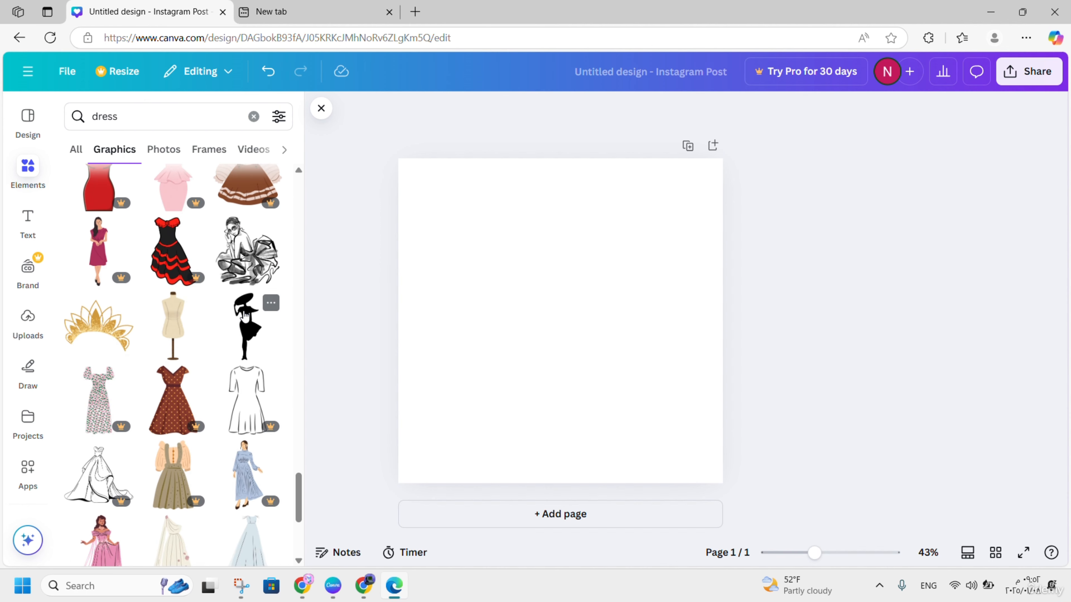
scroll(202, 358, "down", 5)
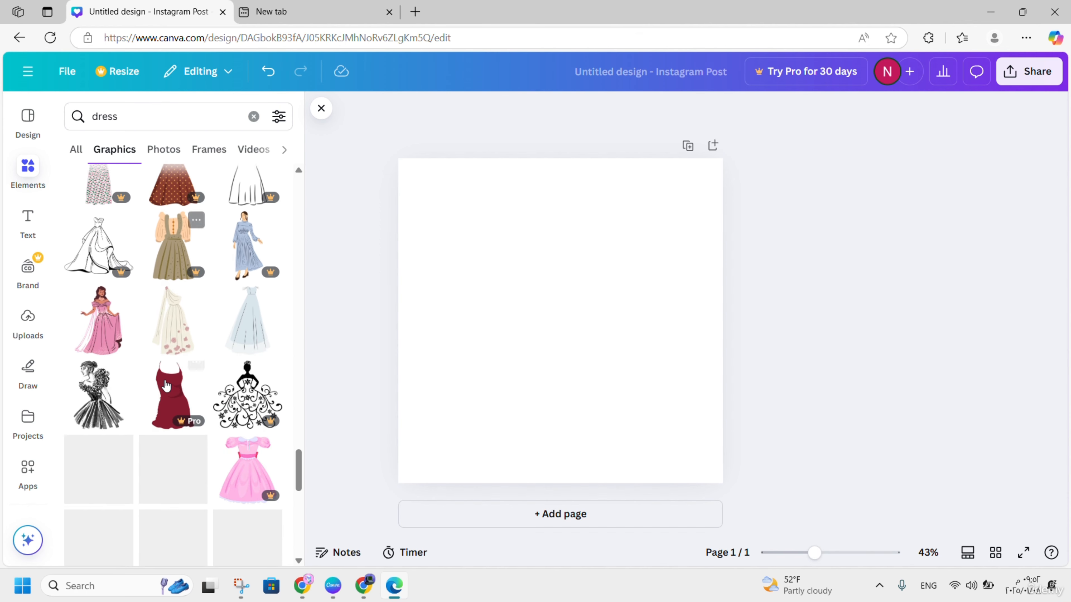
scroll(212, 403, "down", 3)
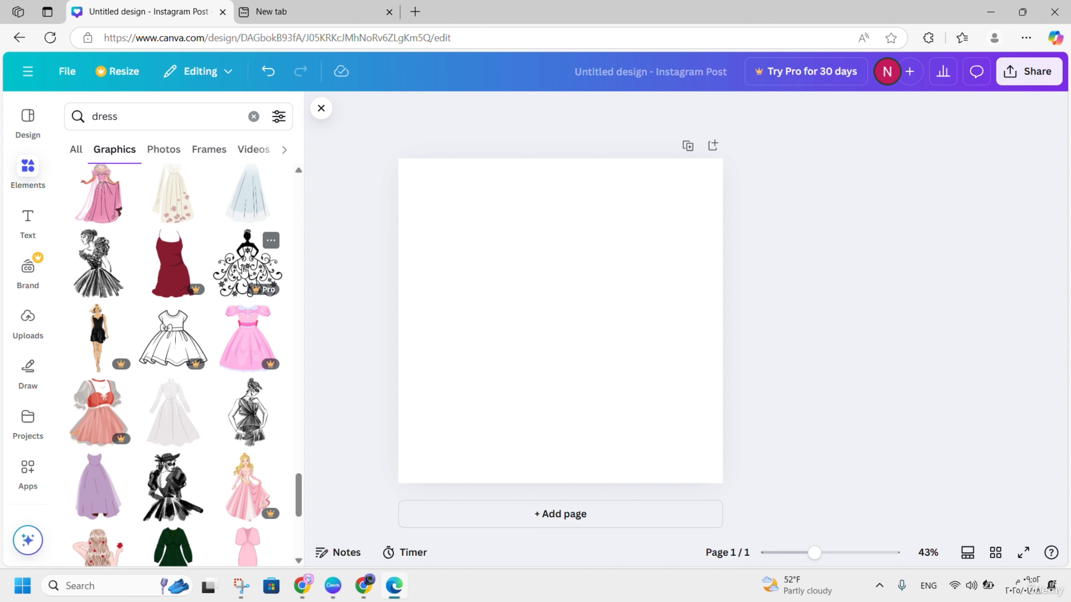
scroll(219, 395, "down", 5)
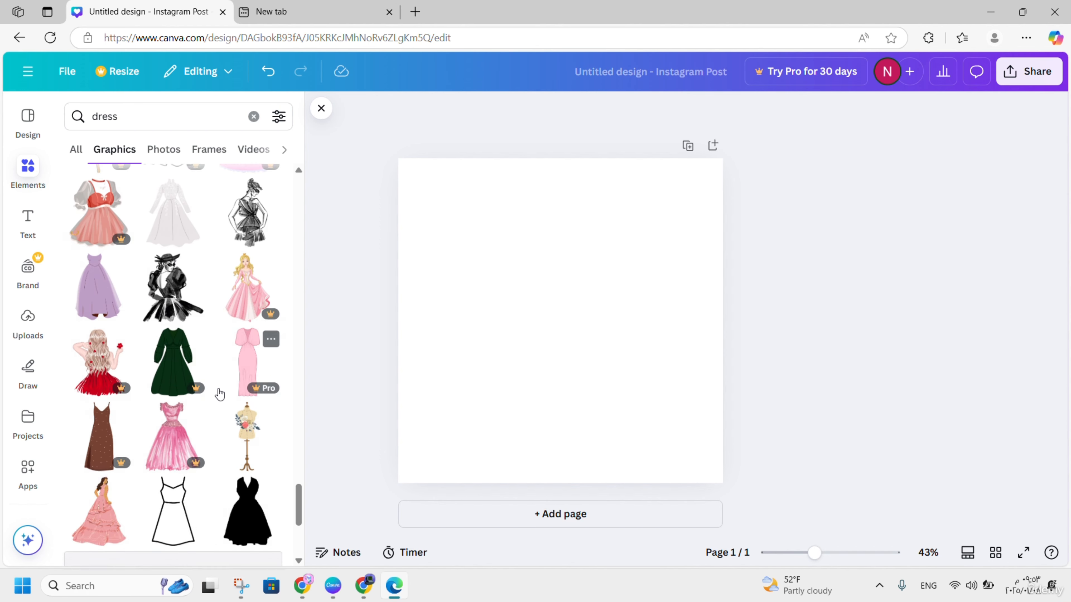
scroll(219, 394, "down", 8)
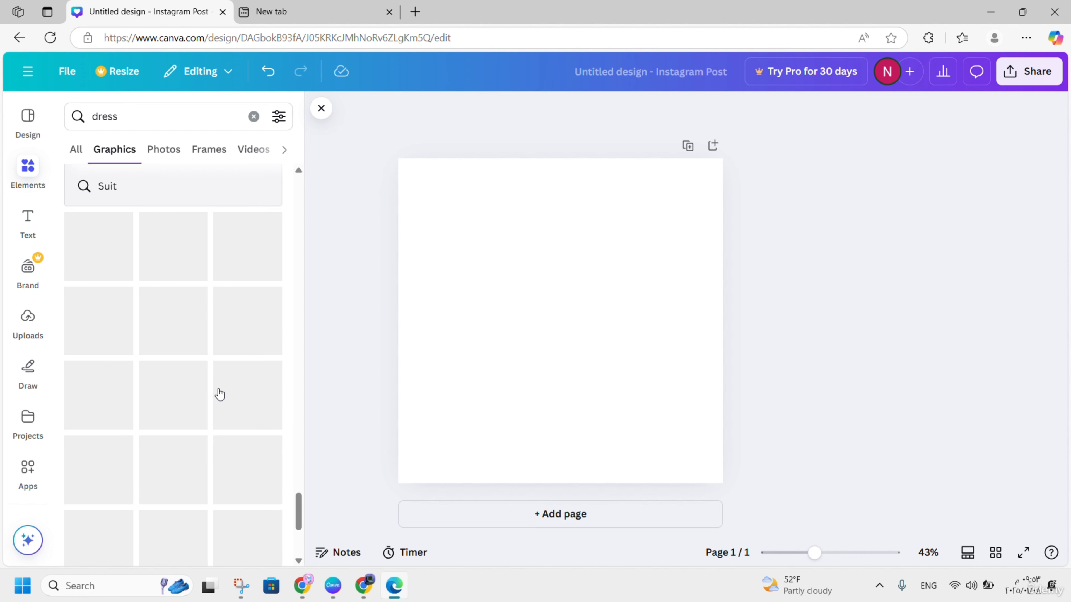
scroll(123, 384, "down", 8)
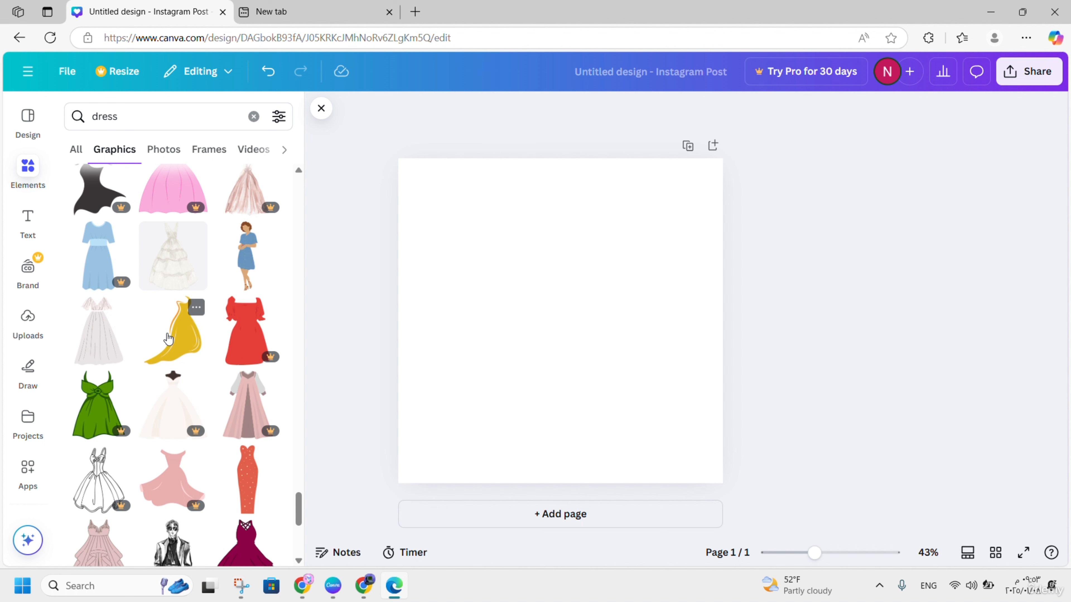
left_click(168, 339)
key("Delete")
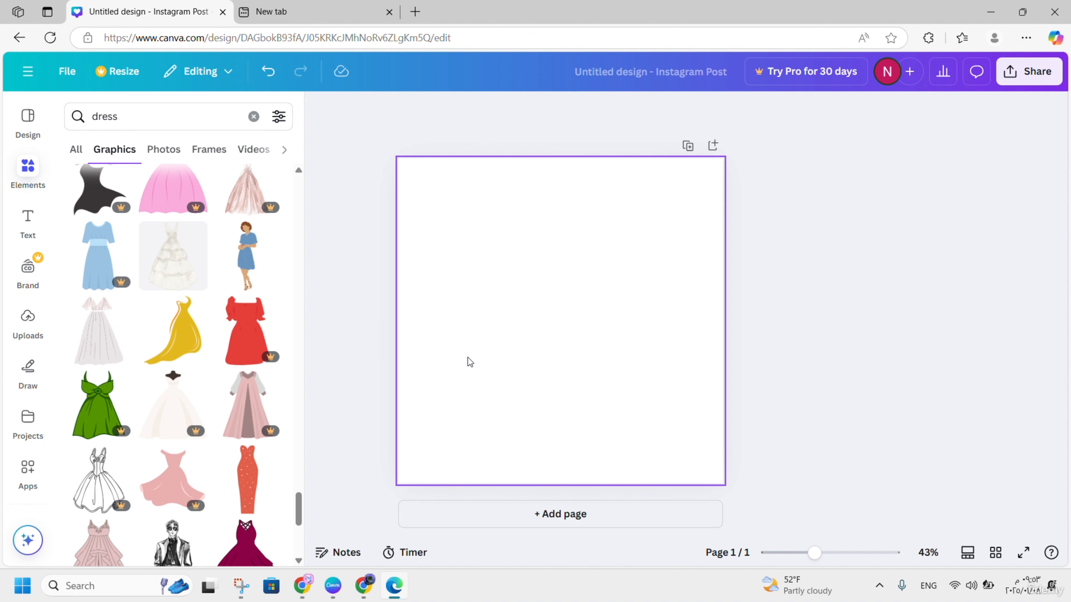
Step: Try the line-drawn long gown sketch from further down the dress results on the page and delete it
scroll(226, 432, "down", 6)
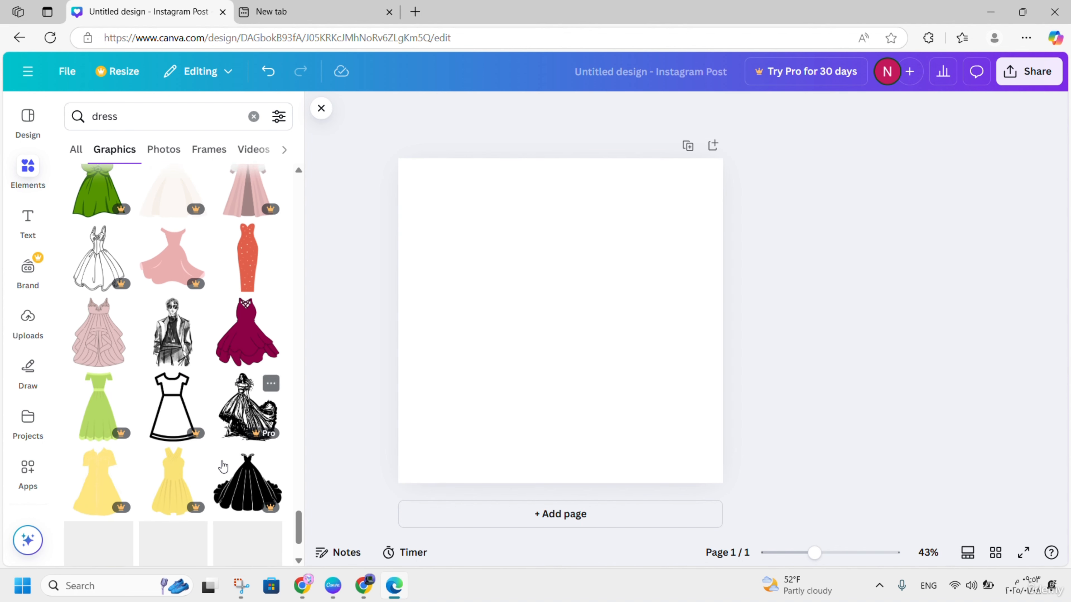
scroll(226, 432, "down", 5)
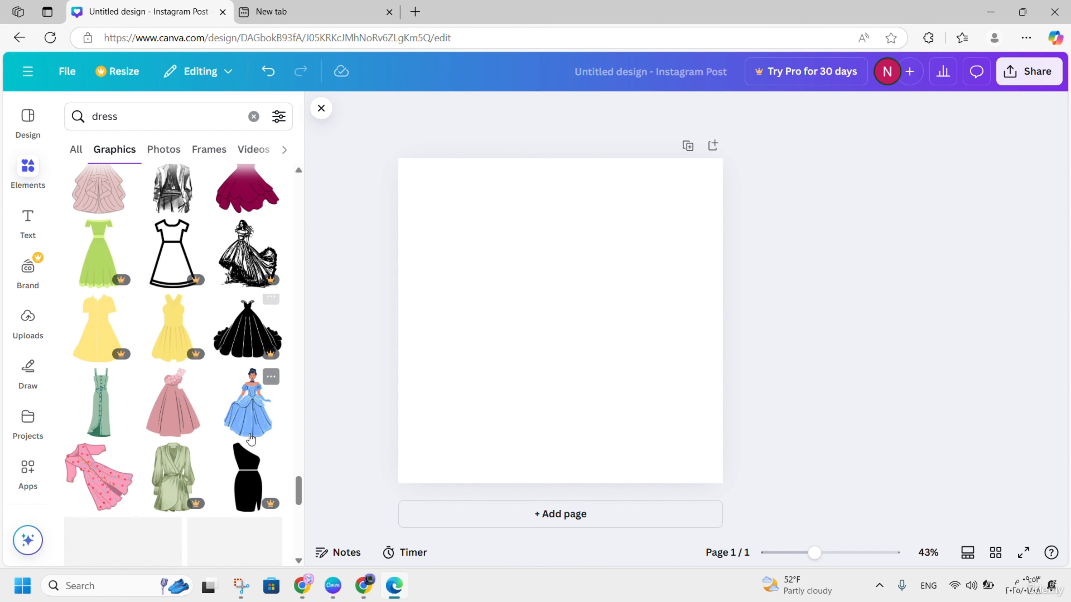
scroll(226, 394, "down", 5)
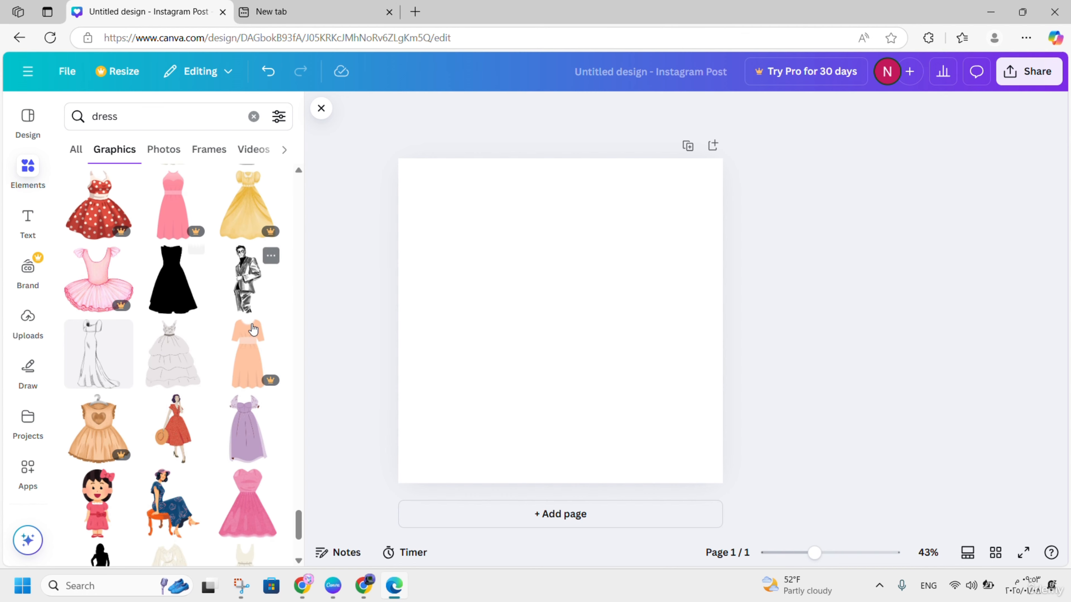
scroll(248, 279, "down", 3)
left_click(86, 249)
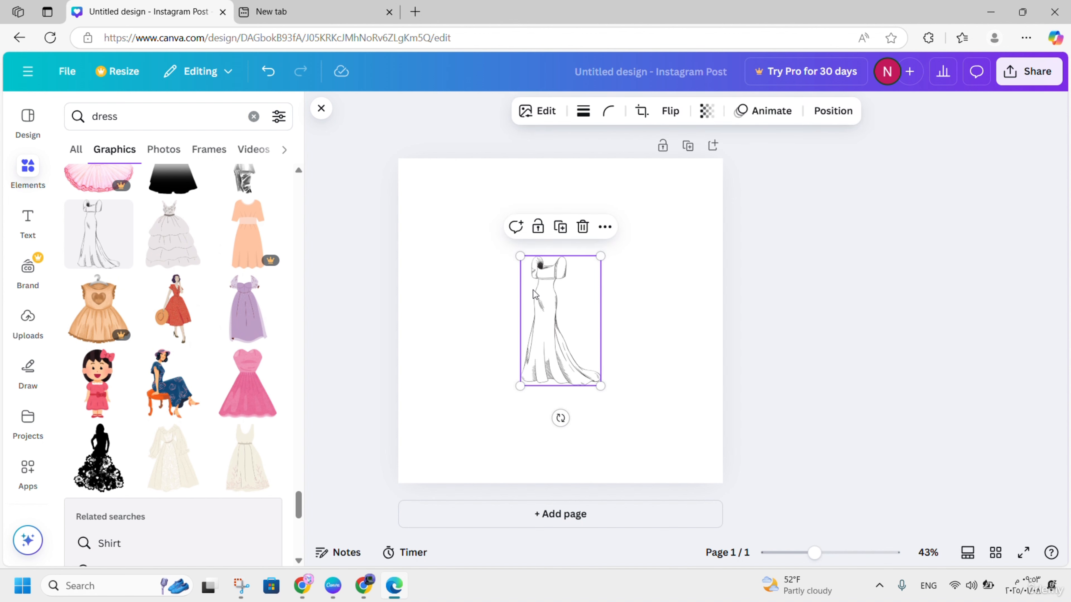
key("Delete")
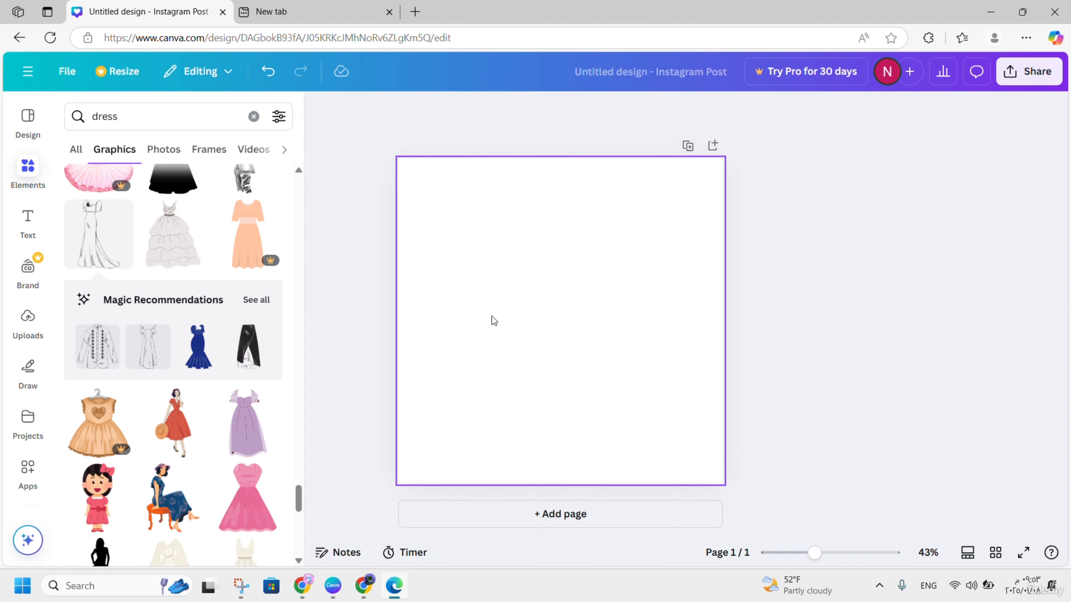
scroll(245, 395, "down", 7)
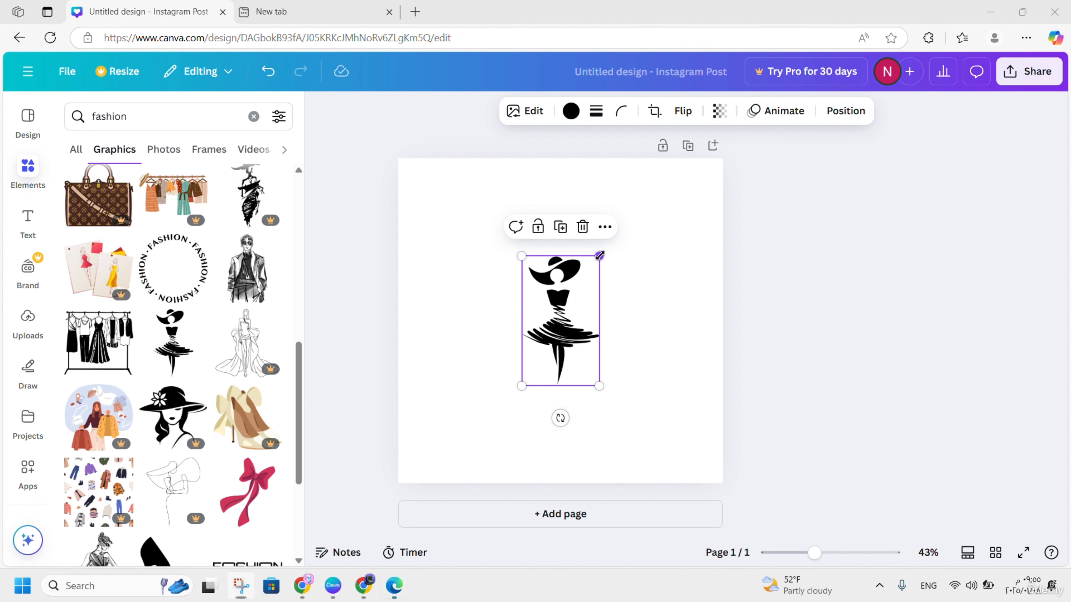
Step: Enlarge the black silhouette of the woman in a hat and centre it horizontally on the page
left_click_drag(599, 255, 633, 202)
mouse_move(605, 292)
left_mouse_down()
mouse_move(586, 318)
mouse_move(595, 318)
mouse_move(596, 293)
left_mouse_up()
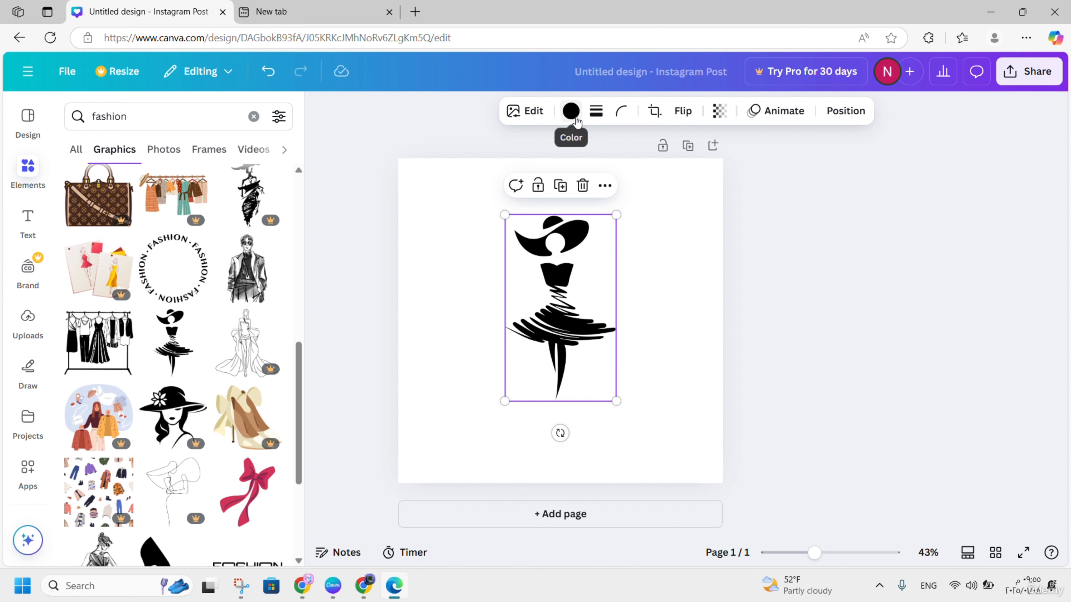
Step: Recolour the woman silhouette with the custom purple #72008F
left_click(572, 111)
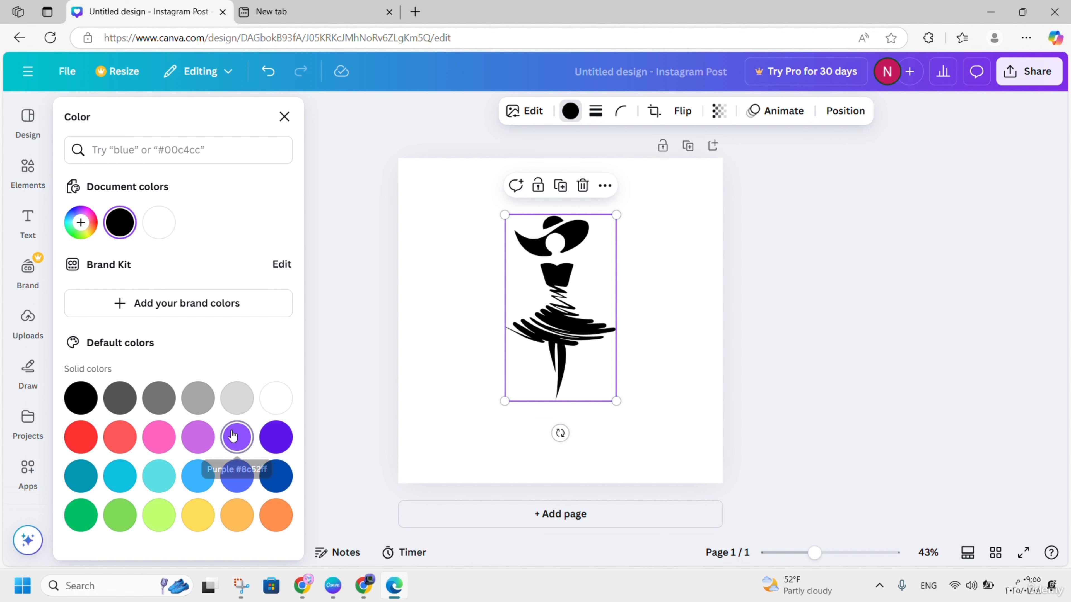
left_click(237, 435)
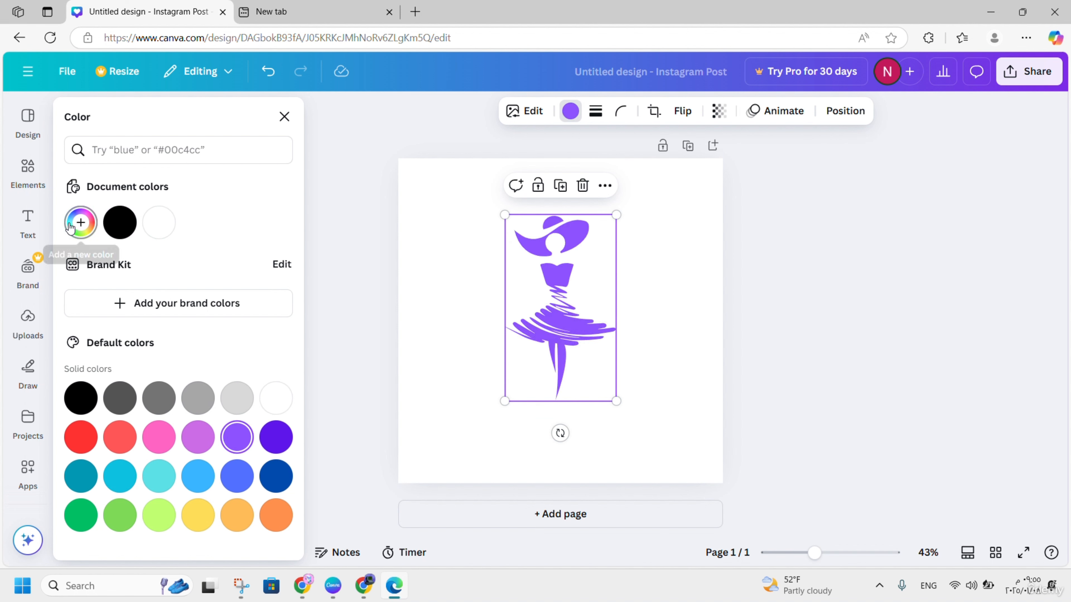
left_click(80, 222)
left_click(190, 288)
left_click_drag(190, 288, 275, 302)
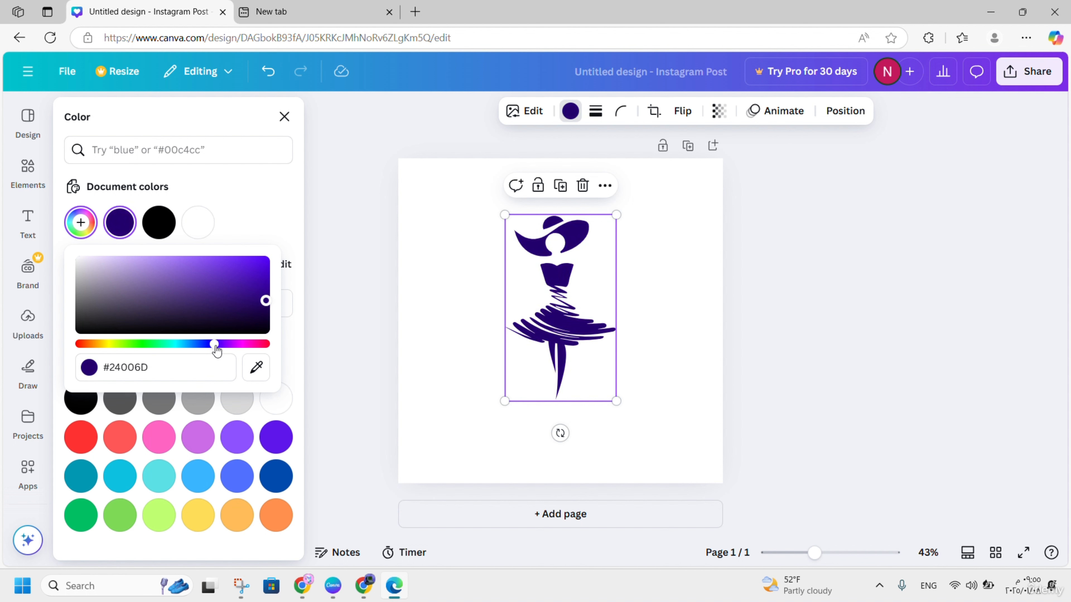
left_click(230, 343)
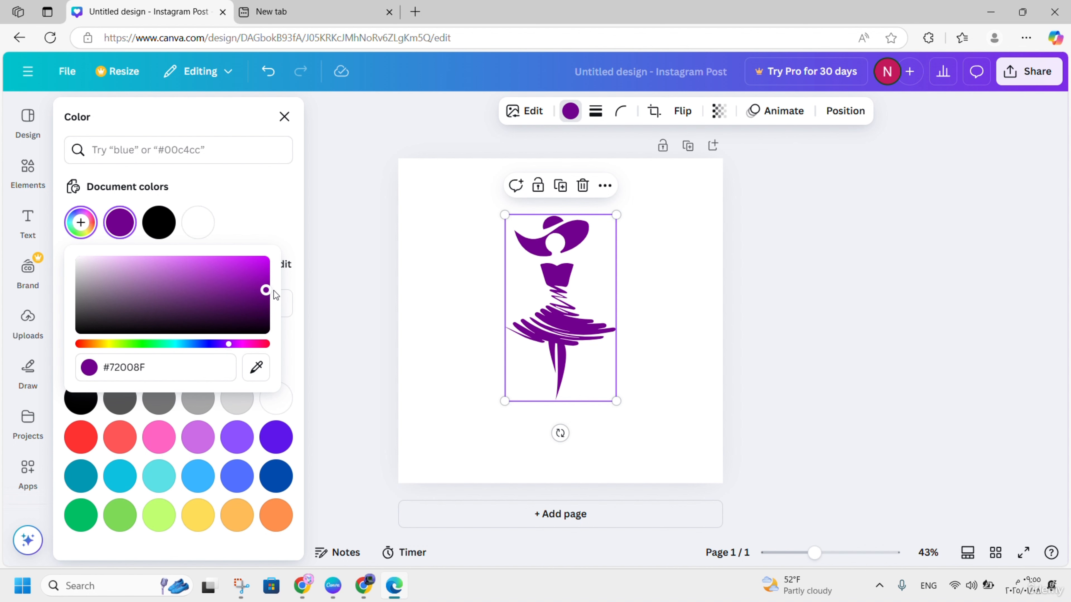
left_click(272, 200)
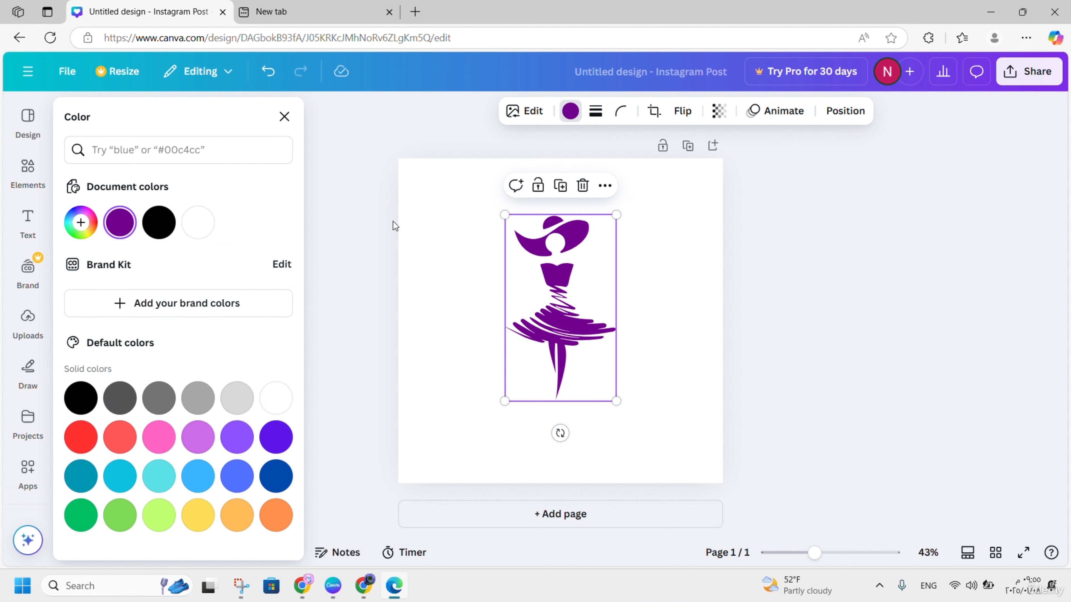
left_click(650, 275)
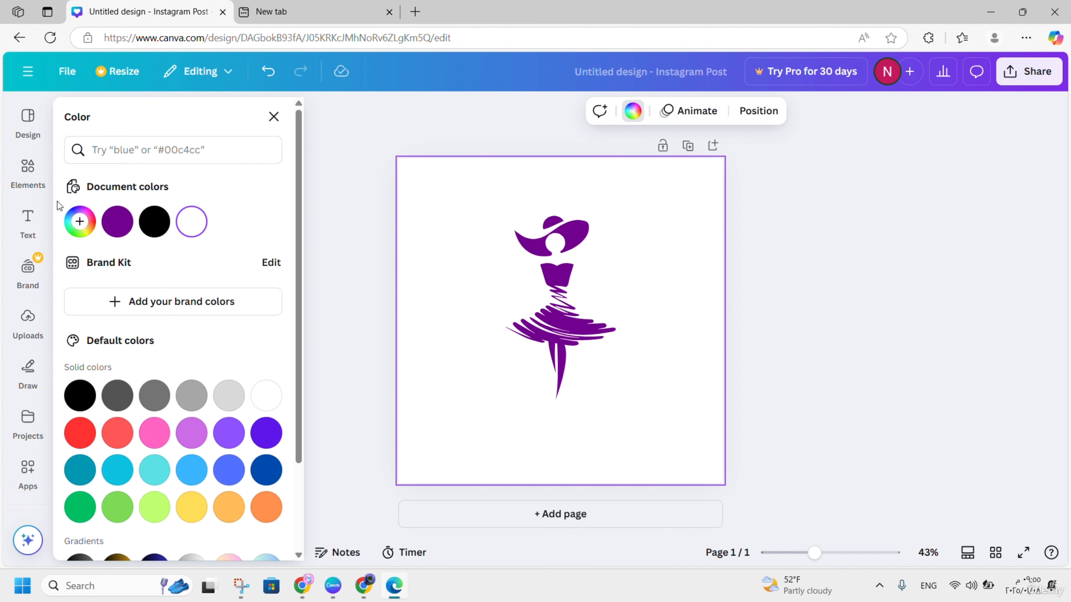
Step: Add a heading reading "Lara Store" and place it centred just beneath the silhouette
left_click(41, 220)
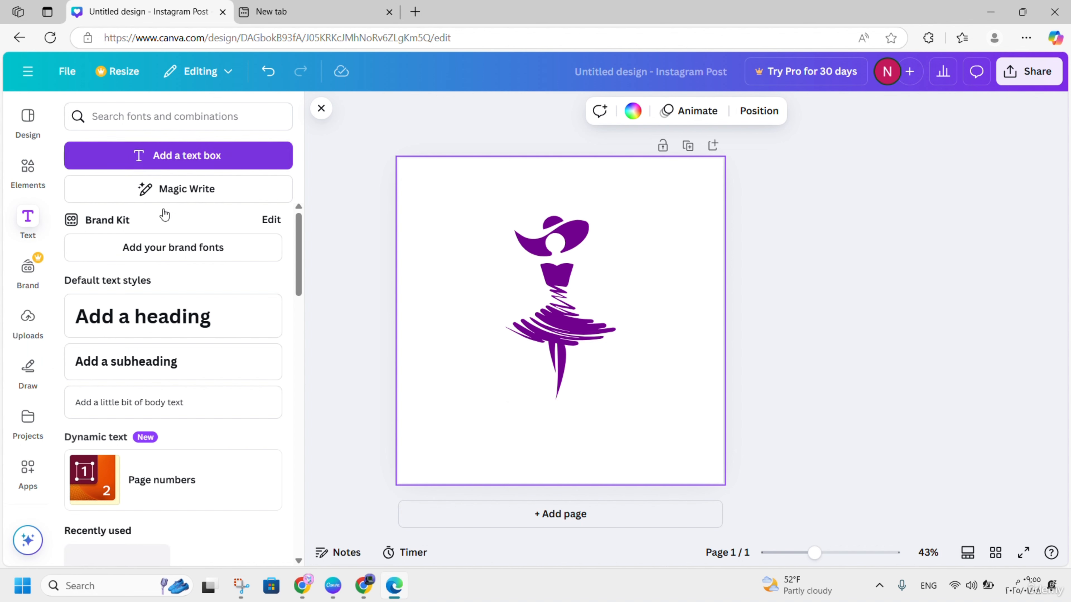
left_click(150, 311)
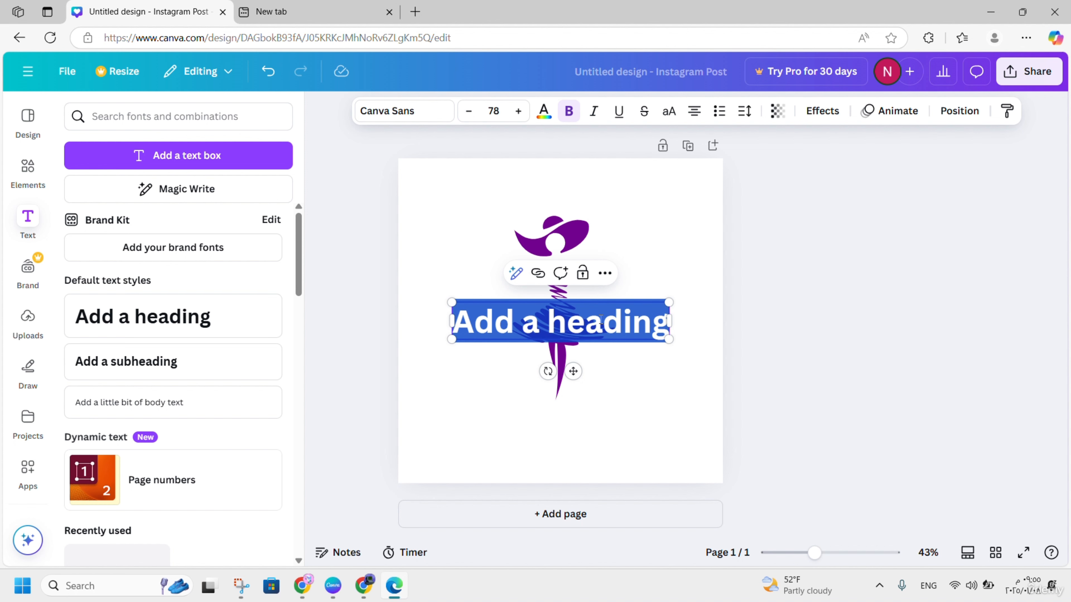
type("Lara")
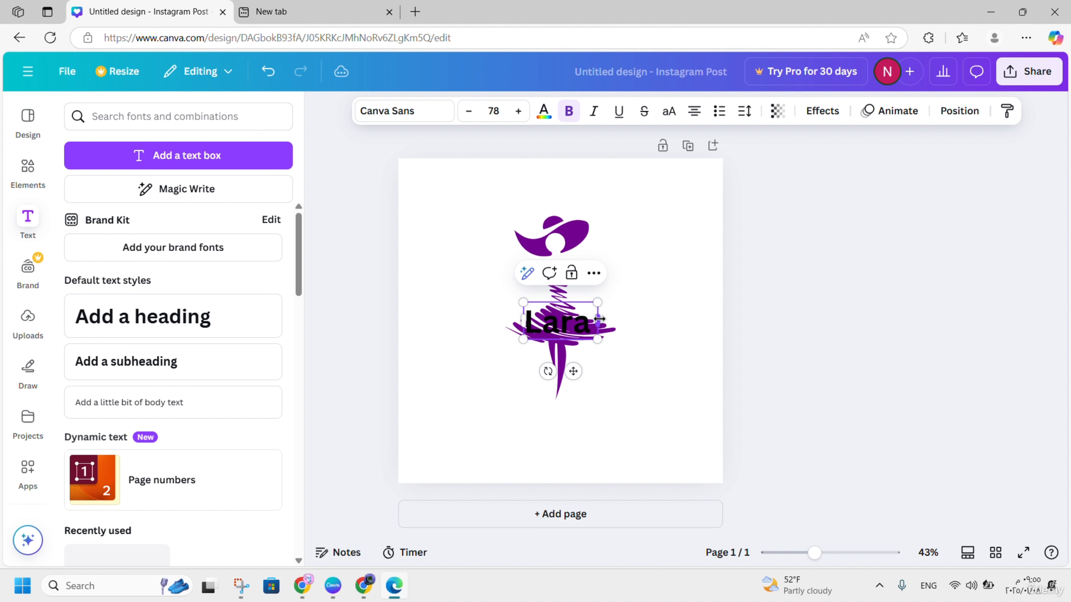
type(" Store")
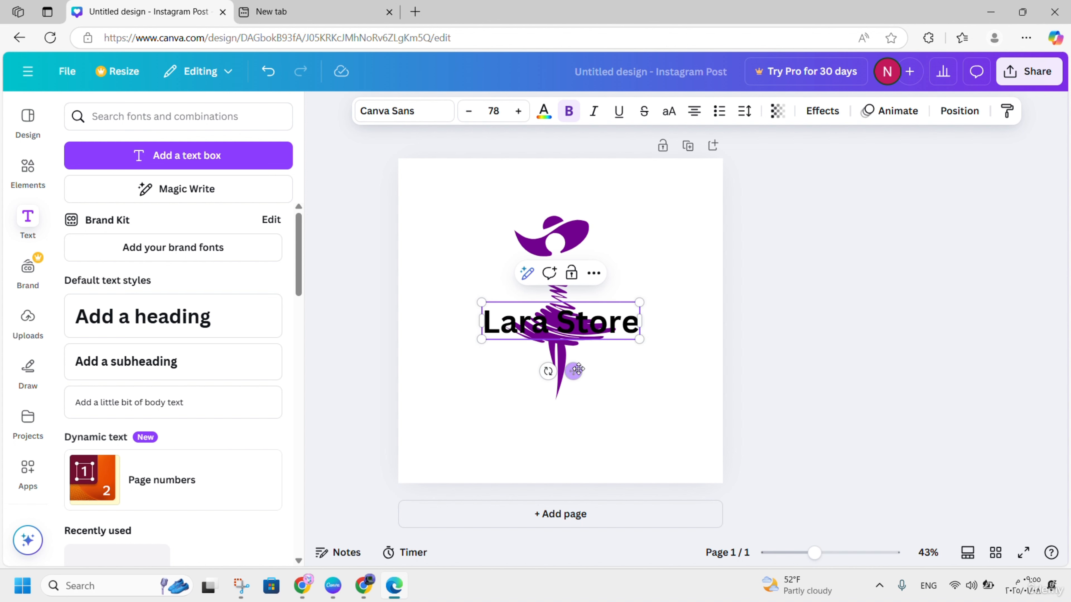
left_click_drag(577, 371, 581, 461)
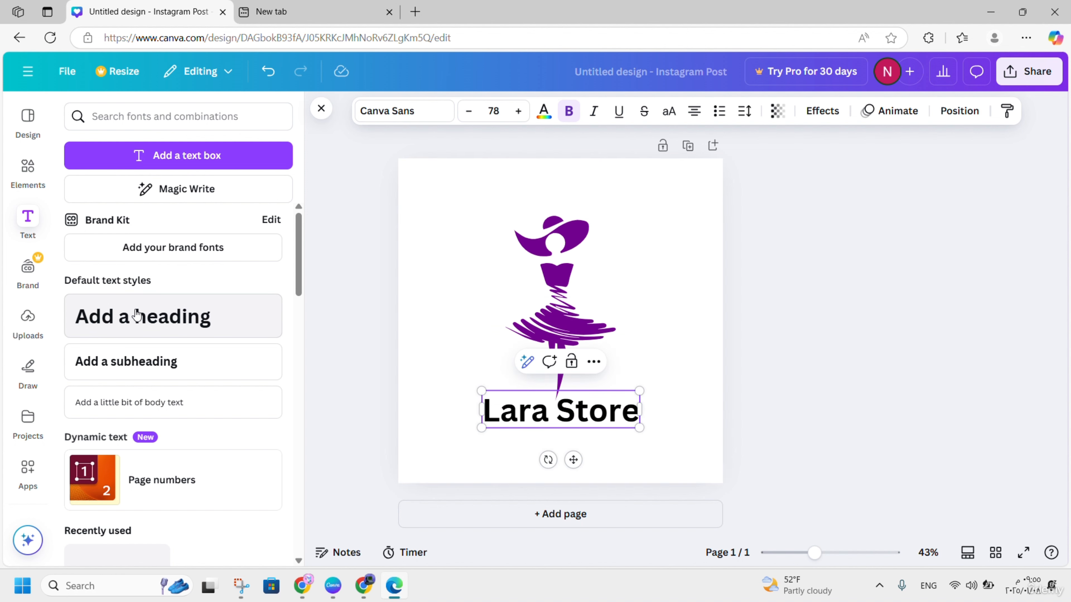
scroll(187, 329, "down", 3)
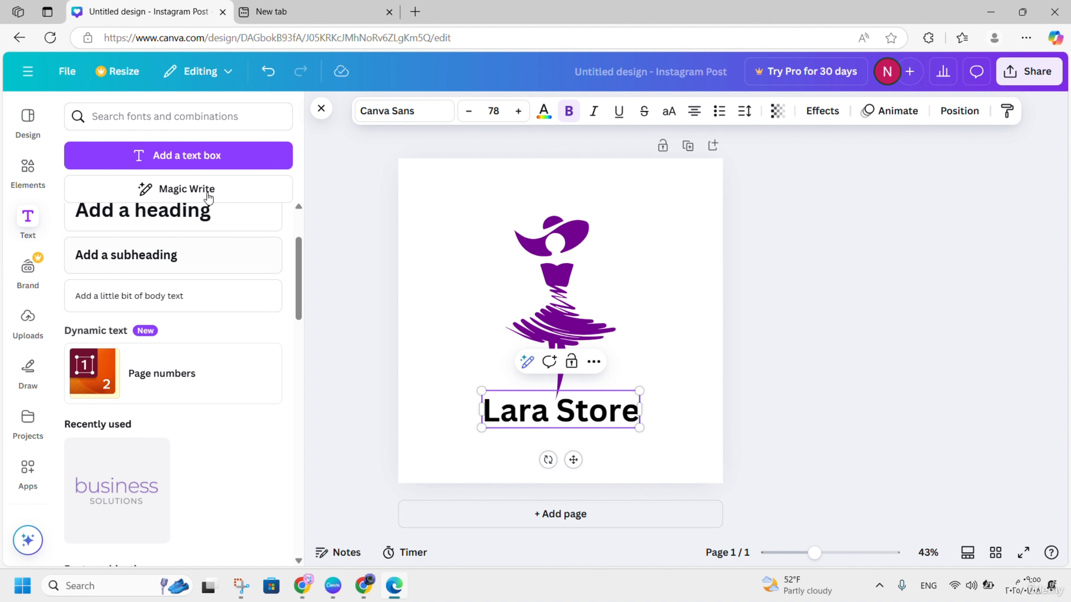
left_click(390, 114)
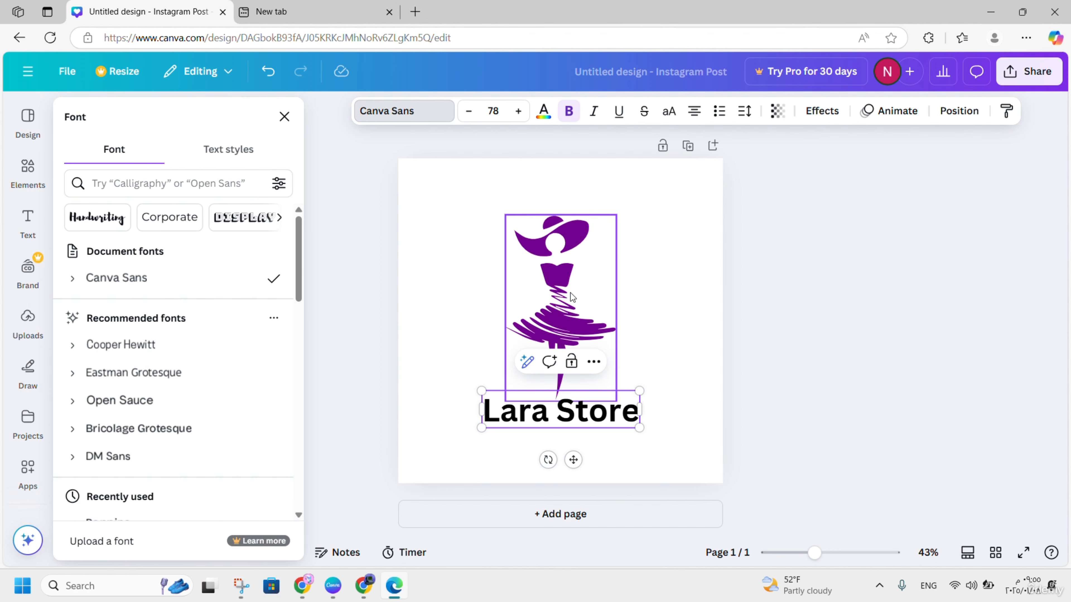
scroll(223, 348, "down", 3)
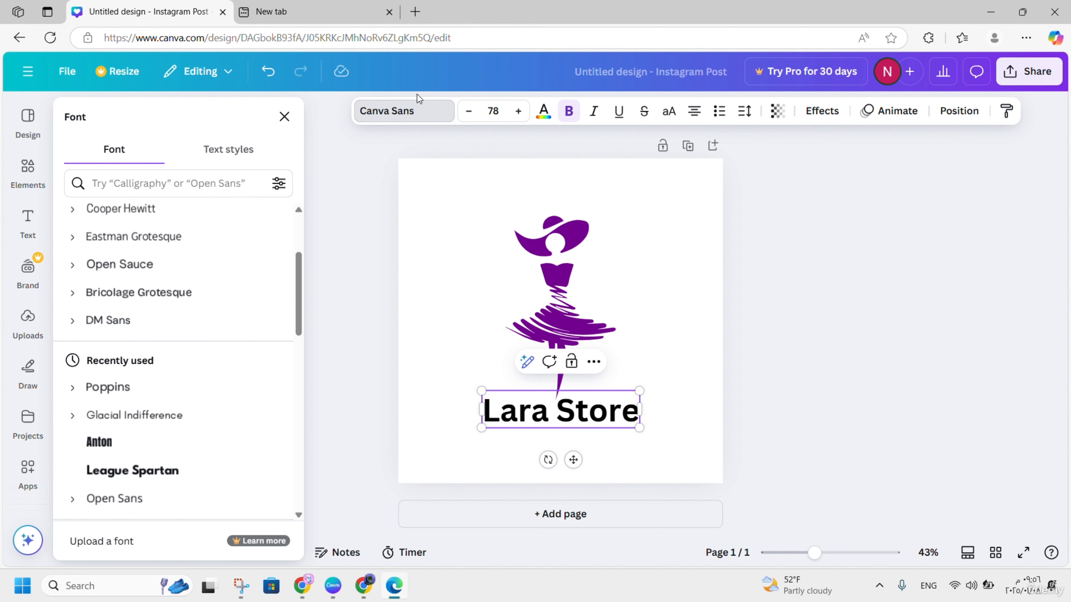
left_click(466, 23)
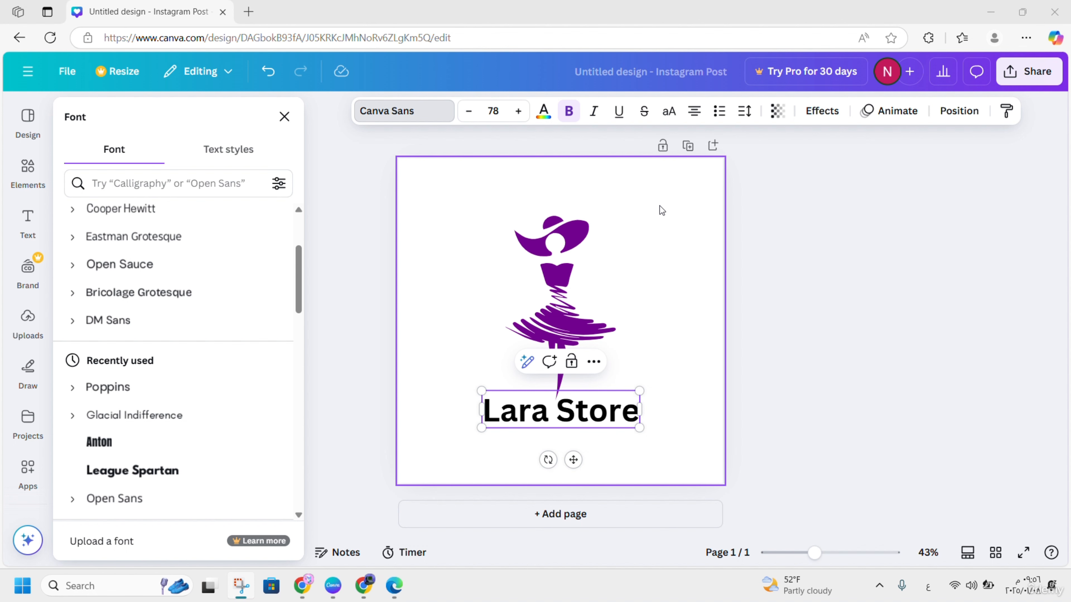
left_click(593, 241)
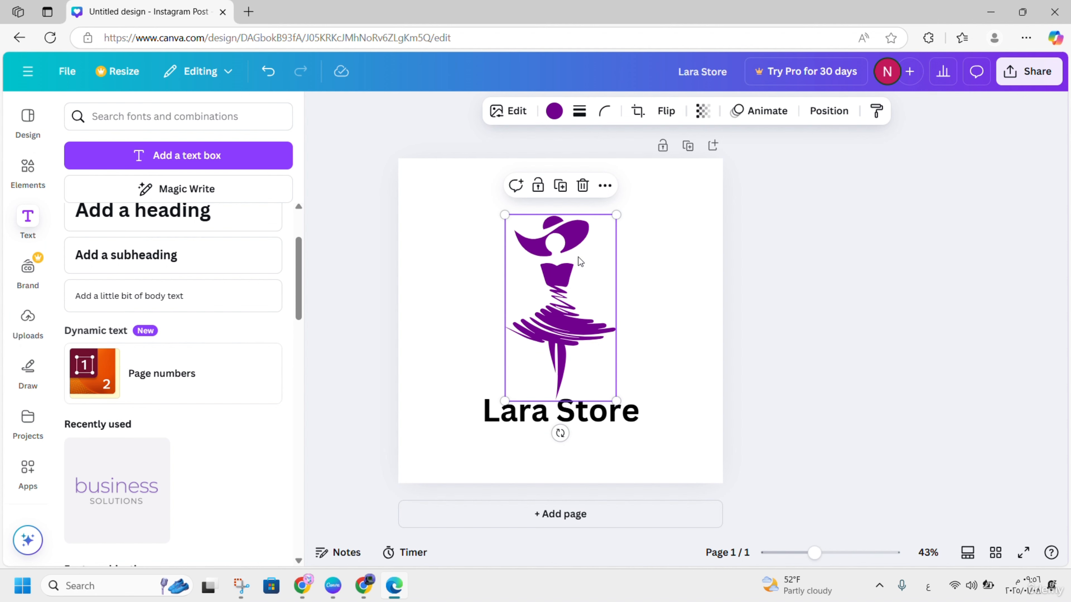
Step: Try the Brittany and Moontime script fonts on the "Lara Store" heading
left_click(514, 410)
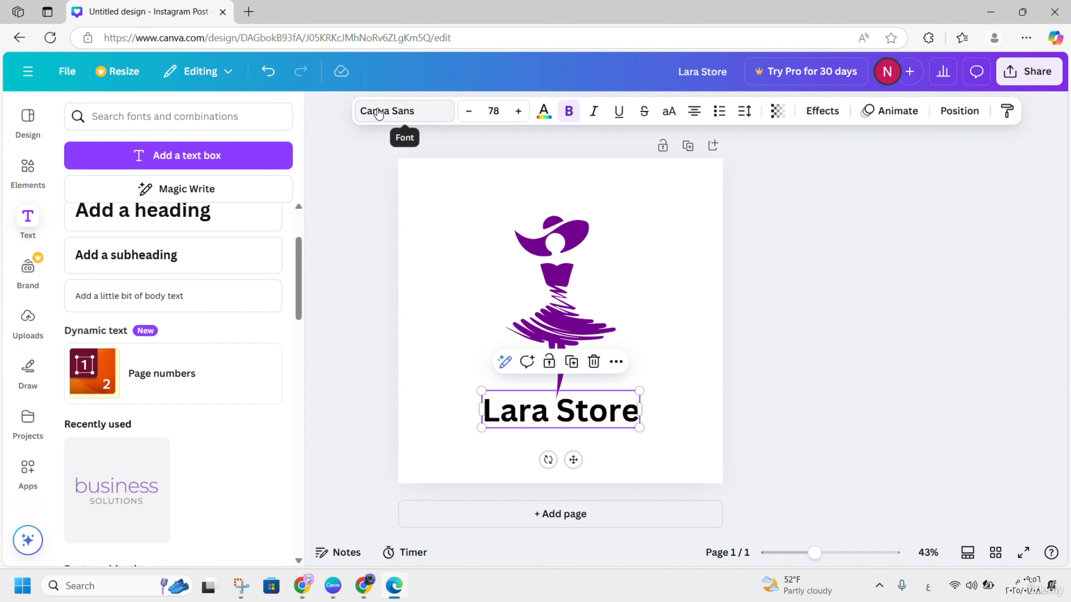
left_click(398, 123)
scroll(158, 320, "down", 6)
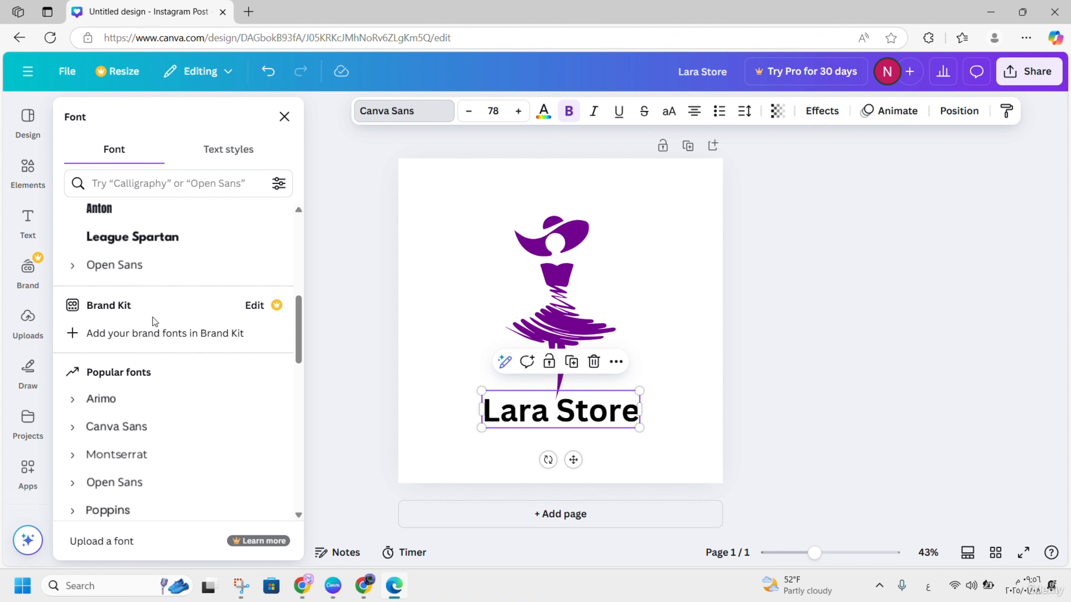
scroll(153, 323, "down", 5)
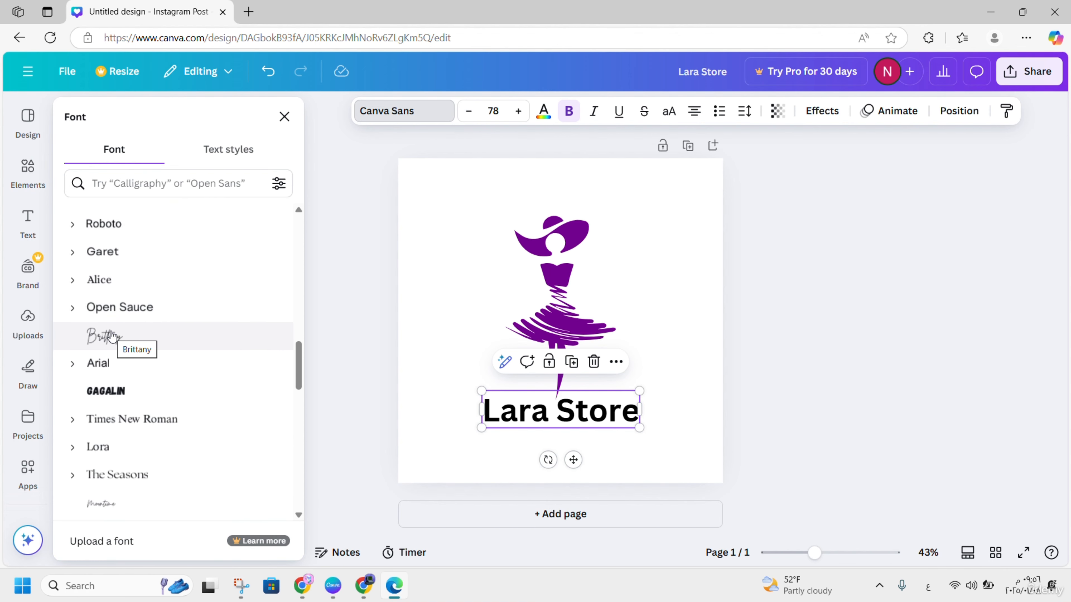
left_click(111, 337)
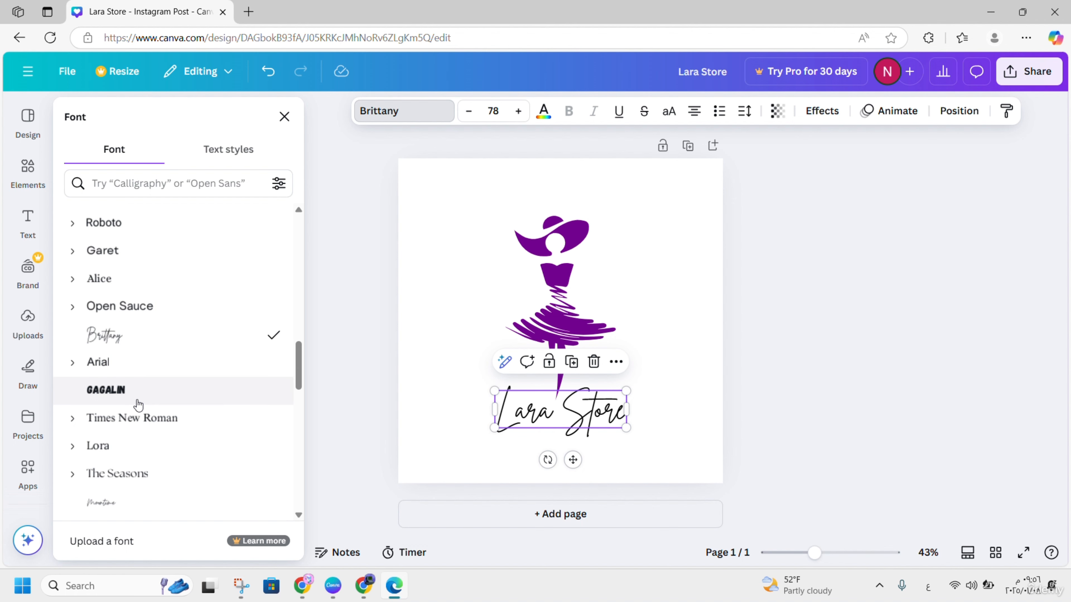
scroll(139, 406, "down", 5)
scroll(138, 405, "down", 1)
left_click(126, 270)
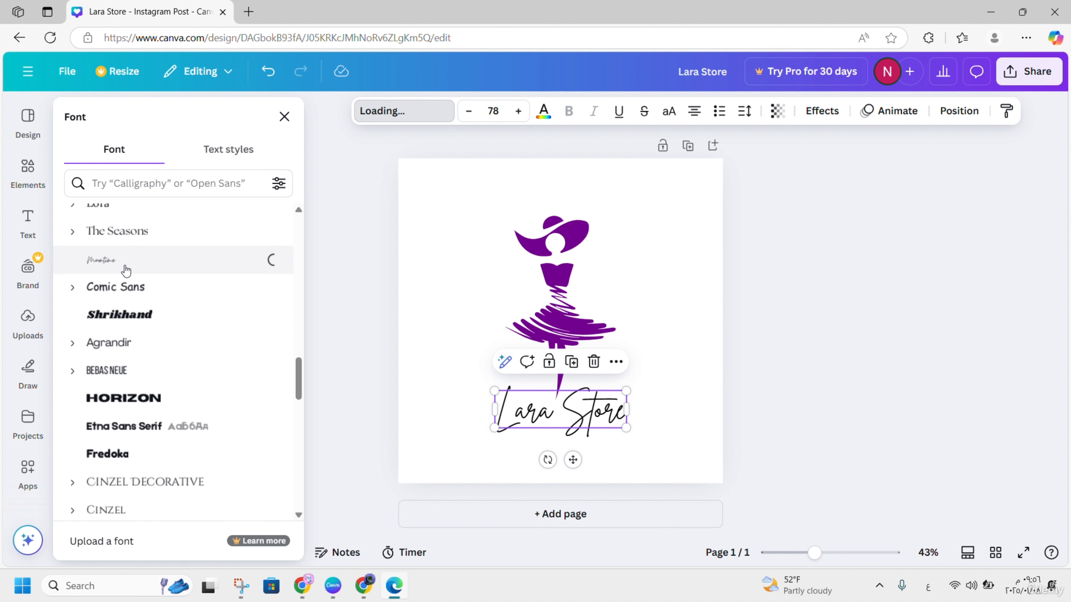
Step: Try the Nickainley, Alex Brush and Barriecito fonts on the "Lara Store" heading
scroll(156, 383, "down", 9)
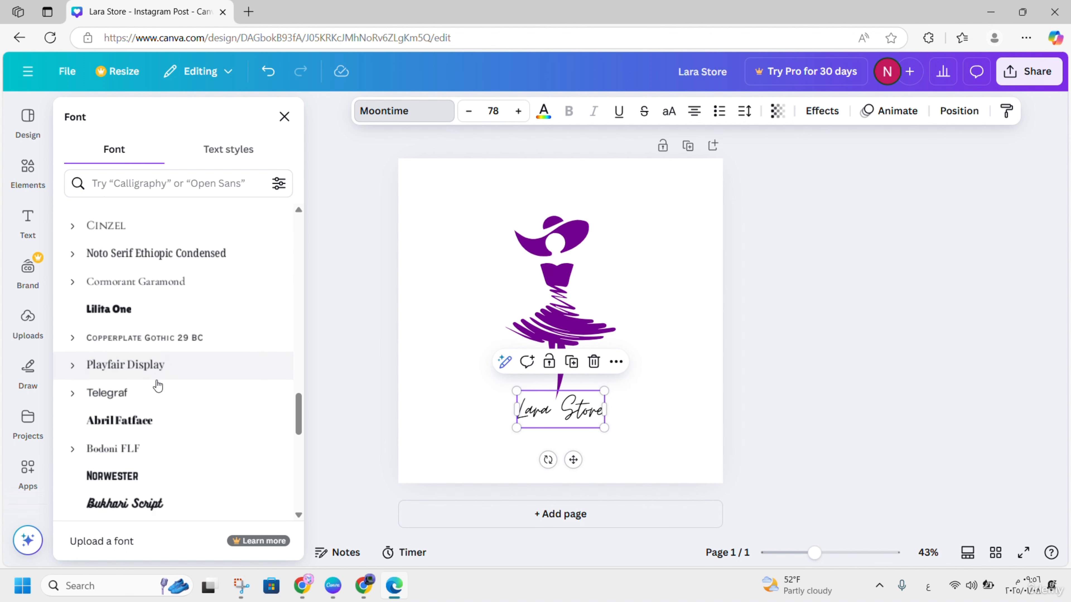
scroll(158, 385, "down", 3)
left_click(121, 341)
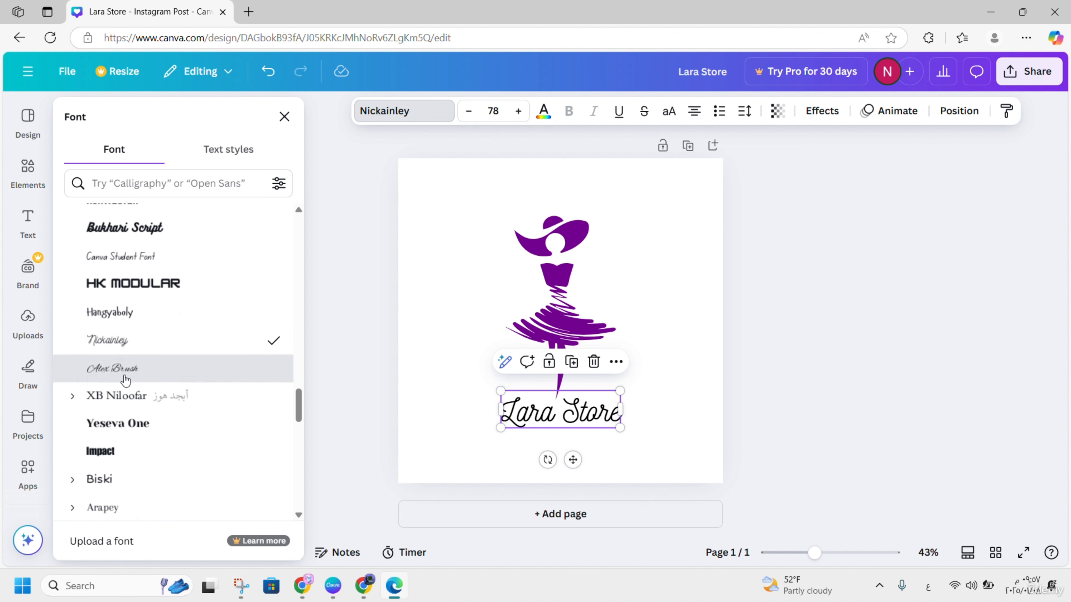
left_click(125, 379)
scroll(125, 380, "down", 6)
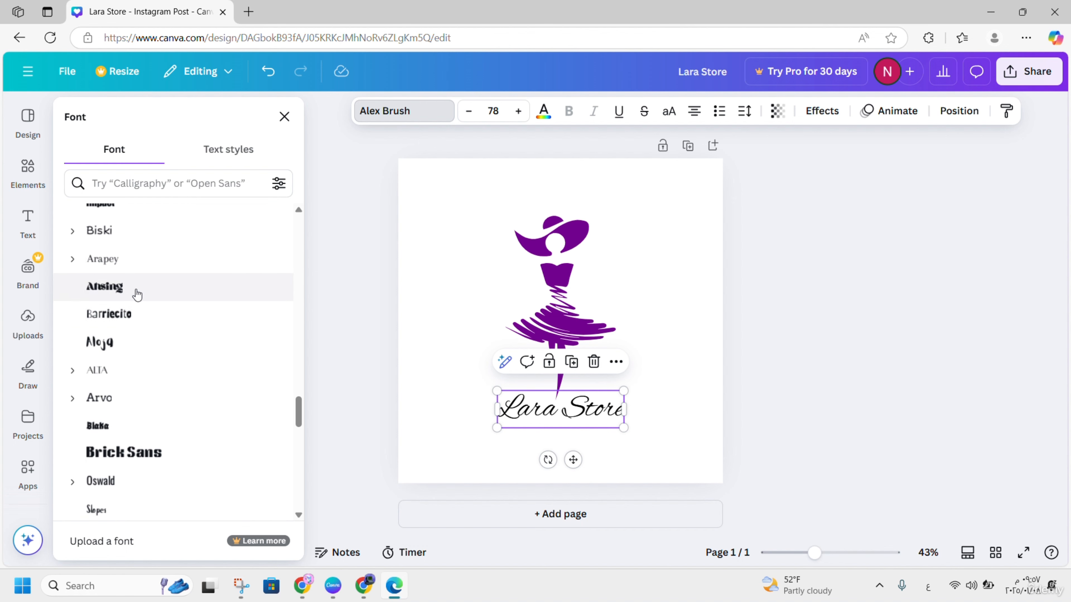
left_click(126, 325)
Step: Set the font of the "Lara Store" heading to Apricots
scroll(126, 325, "down", 5)
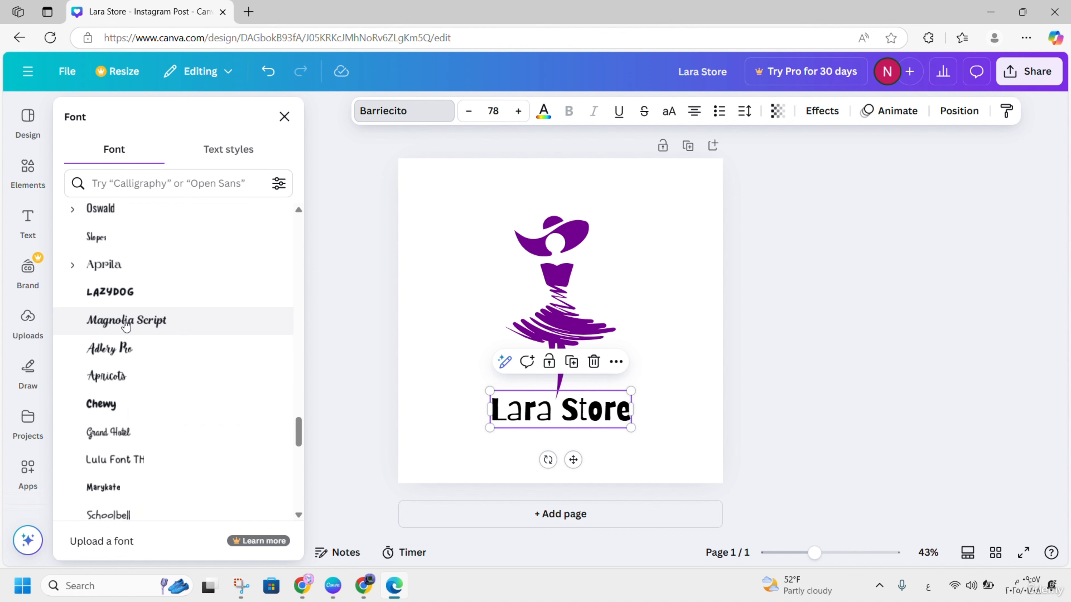
scroll(126, 326, "up", 1)
scroll(125, 325, "down", 1)
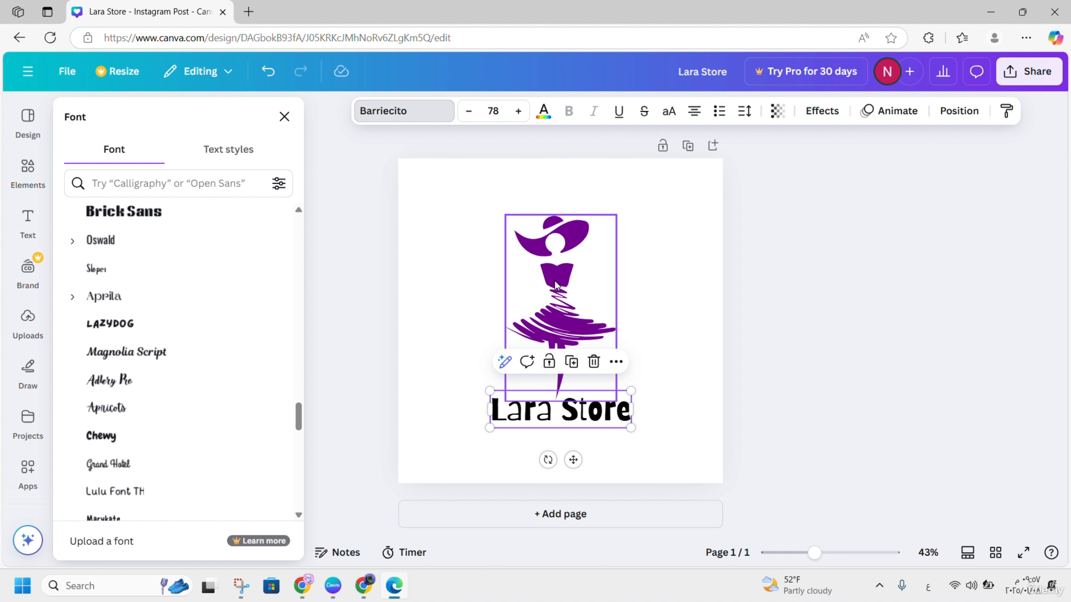
scroll(203, 354, "down", 2)
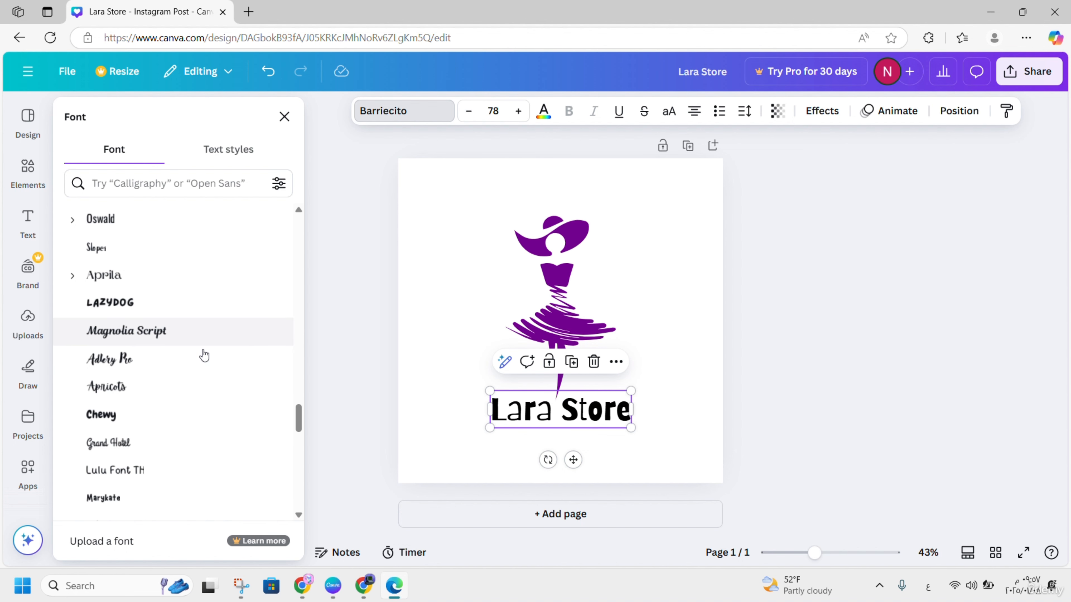
left_click(156, 335)
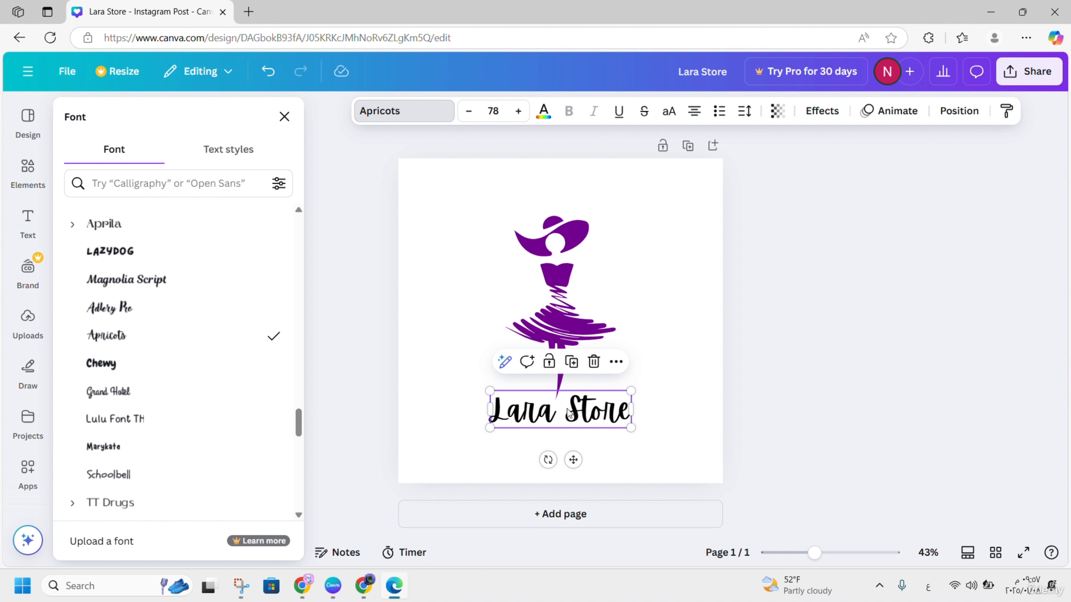
Step: Nudge the "Lara Store" heading slightly down and recolour it with the document's purple
mouse_move(571, 412)
left_mouse_down()
mouse_move(571, 397)
mouse_move(571, 408)
left_mouse_up()
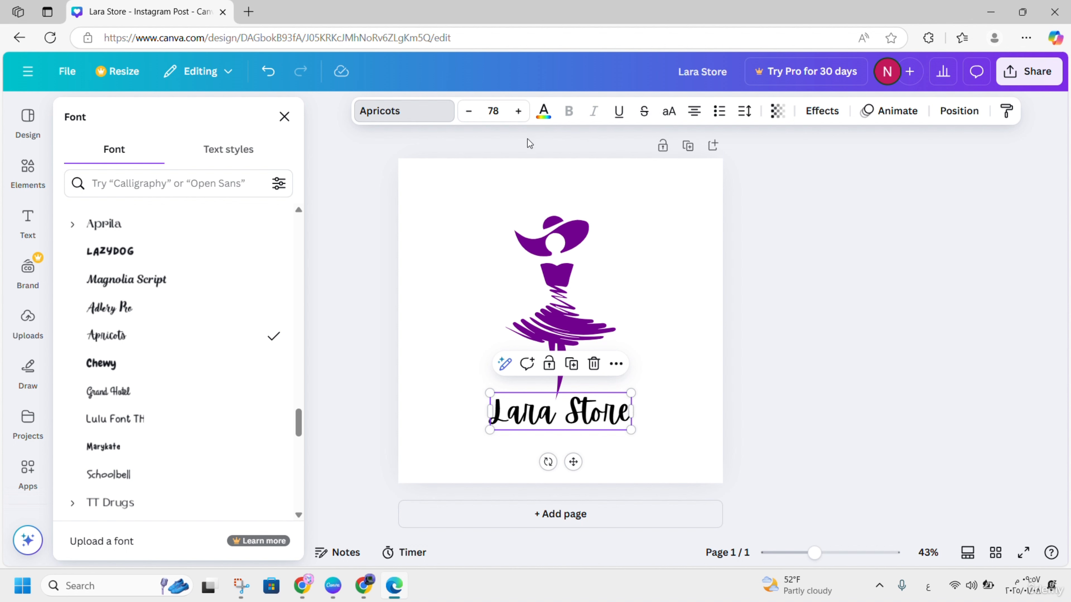
left_click(544, 111)
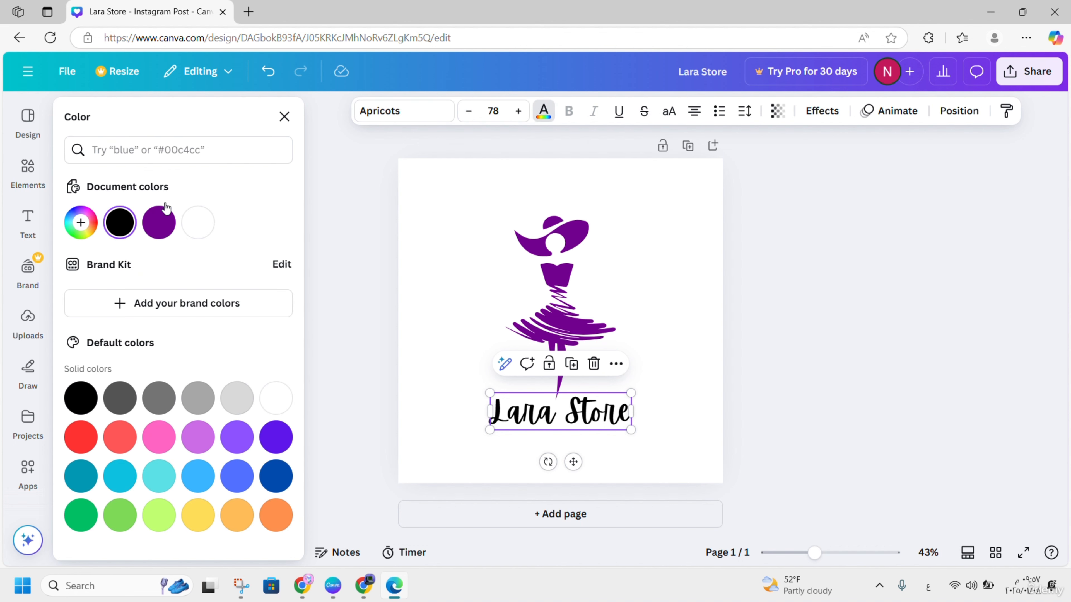
left_click(160, 219)
left_click(598, 321)
left_click(654, 316)
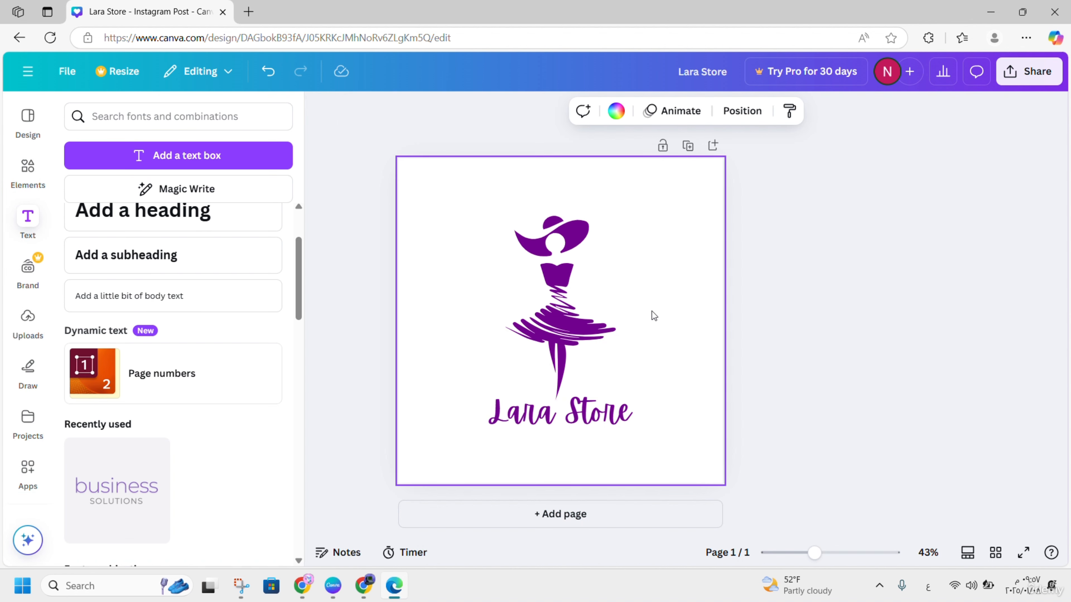
Step: Move the "Lara Store" heading up so that the tip of the silhouette's leg falls between the two words
left_click(571, 424)
left_click_drag(571, 423, 570, 403)
left_click(657, 357)
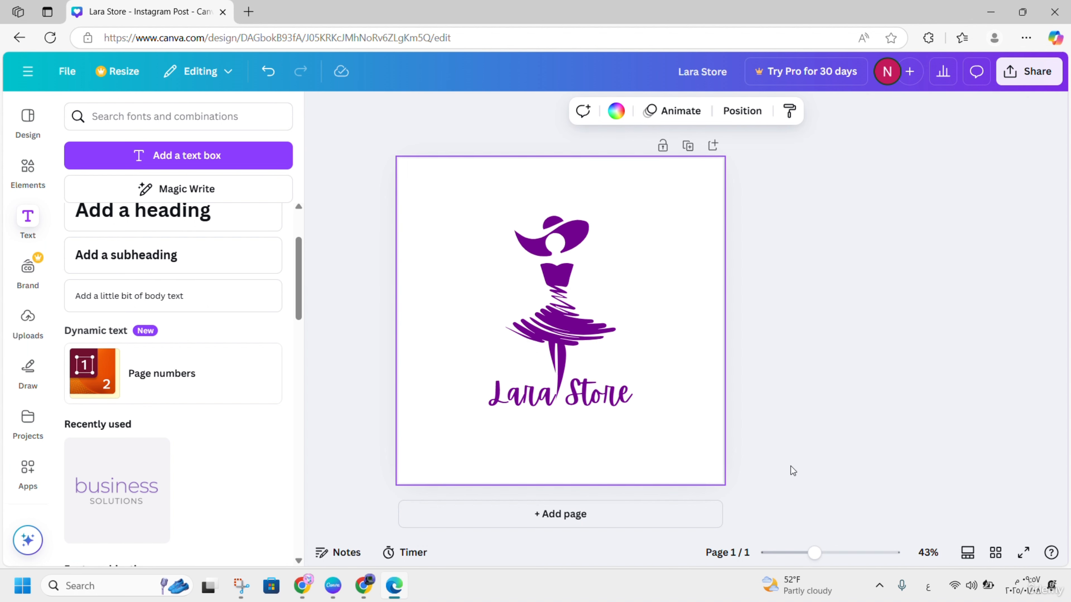
left_click_drag(803, 553, 844, 554)
scroll(877, 485, "down", 2)
mouse_move(831, 425)
left_mouse_down()
mouse_move(855, 419)
mouse_move(835, 419)
left_mouse_up()
left_click(930, 284)
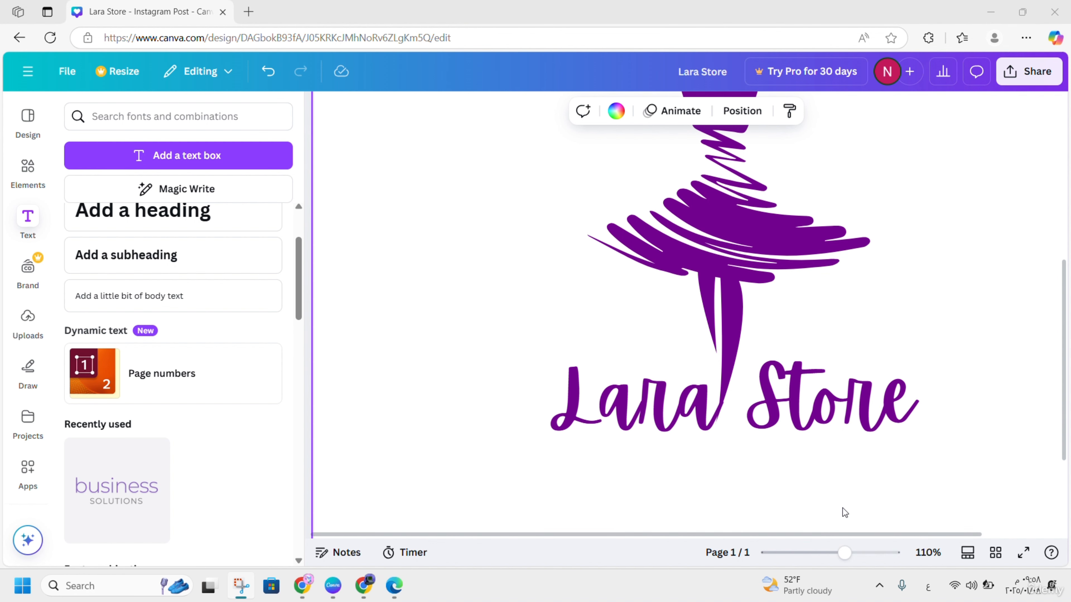
left_click_drag(844, 553, 817, 564)
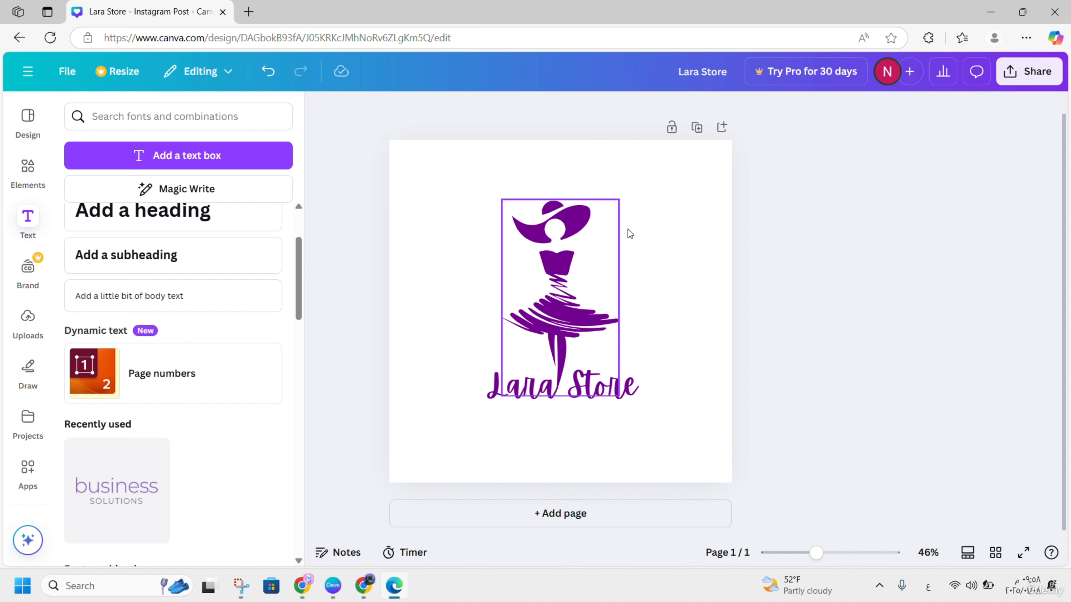
Step: Download the finished purple logo as a PNG at size 1 (1,080 × 1,080 px)
left_click(1048, 83)
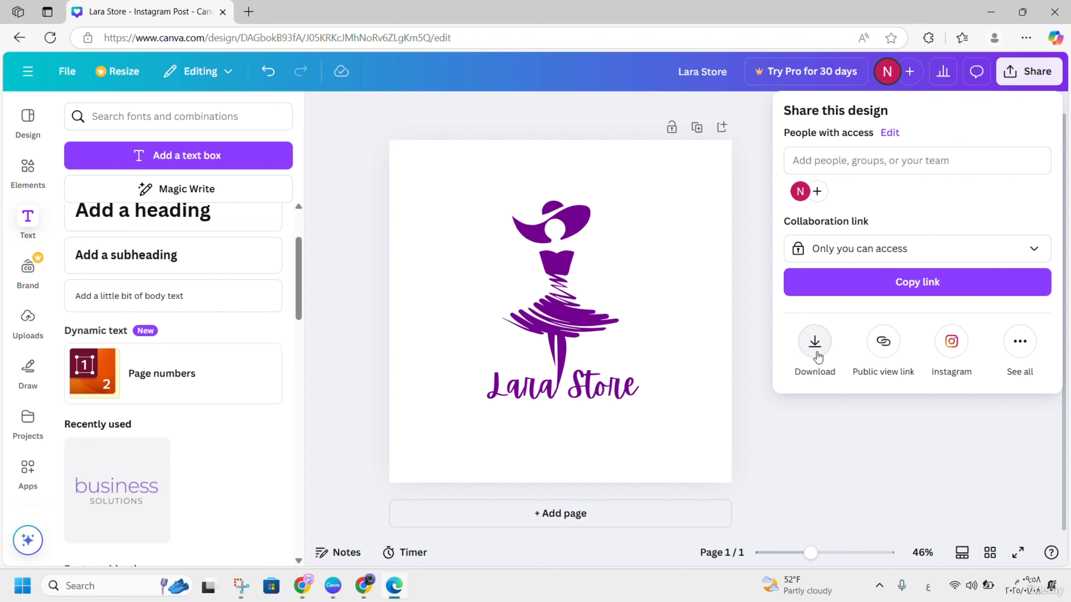
left_click(817, 355)
left_click(887, 169)
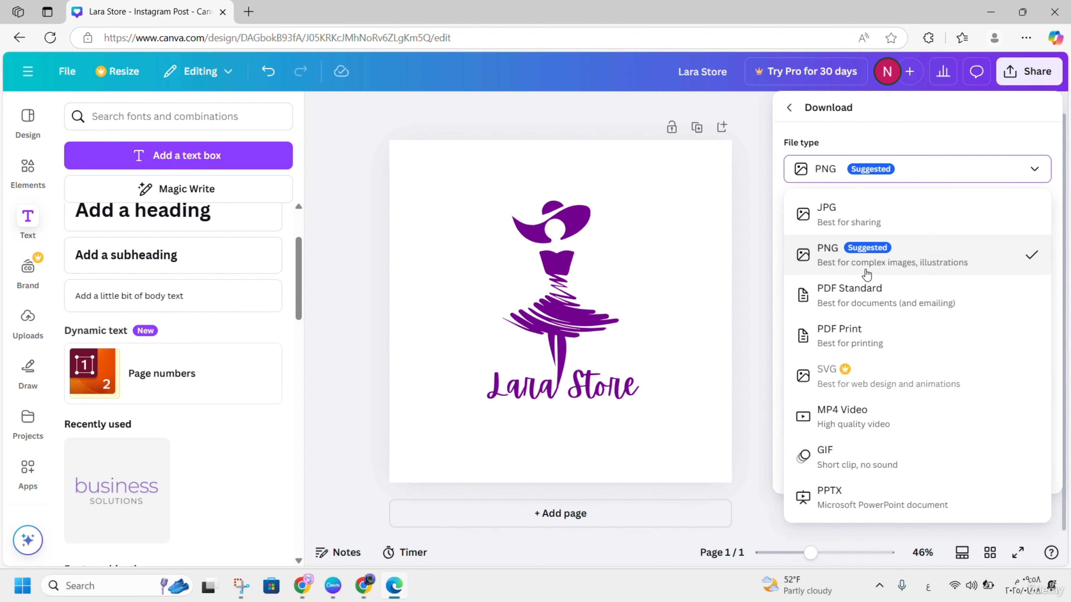
left_click(919, 221)
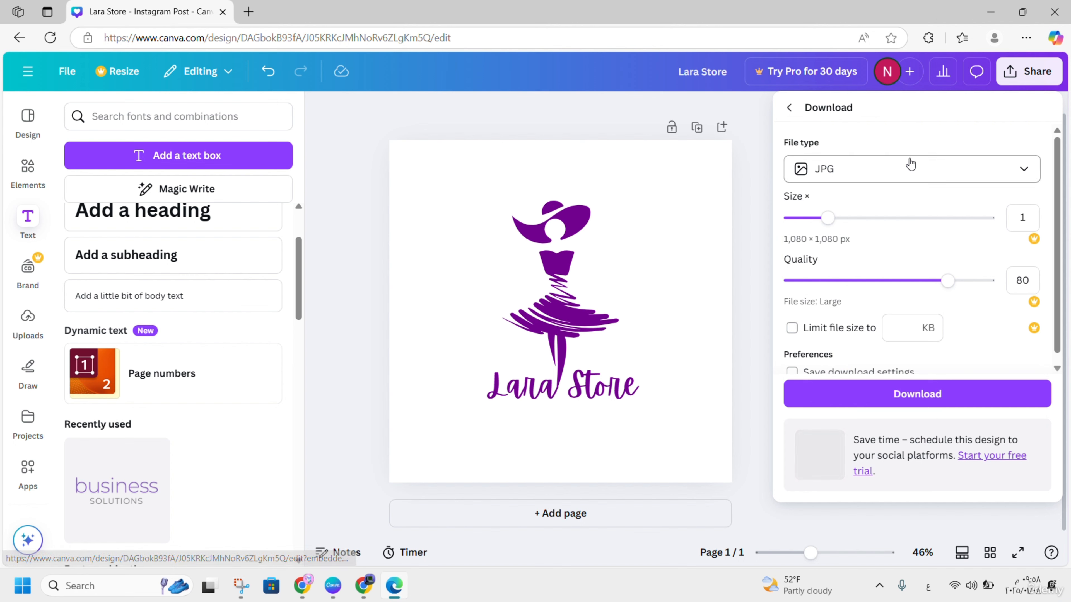
left_click(910, 164)
left_click(868, 255)
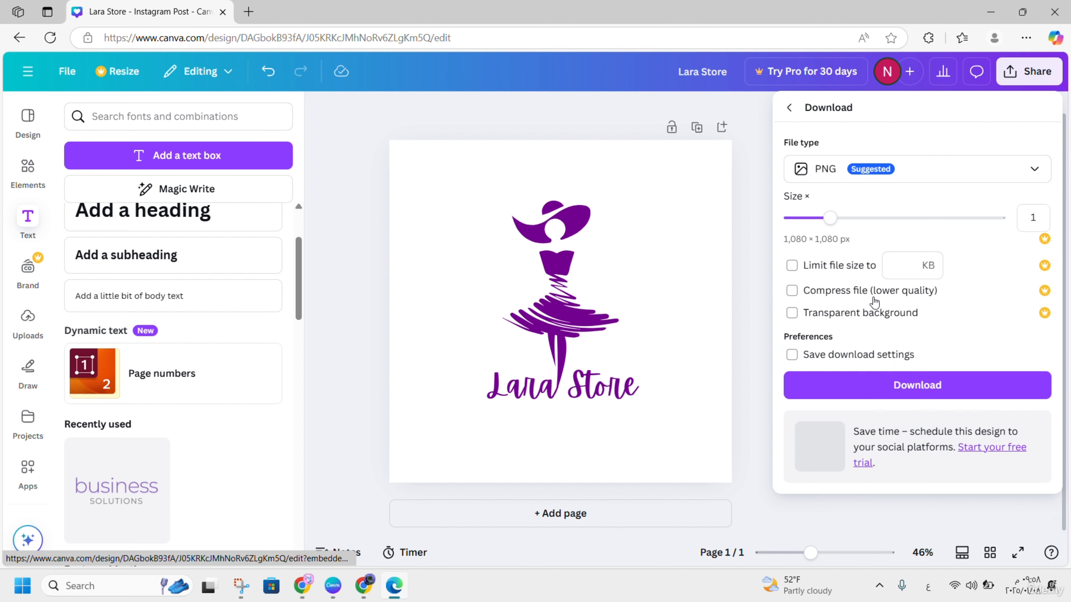
left_click(897, 384)
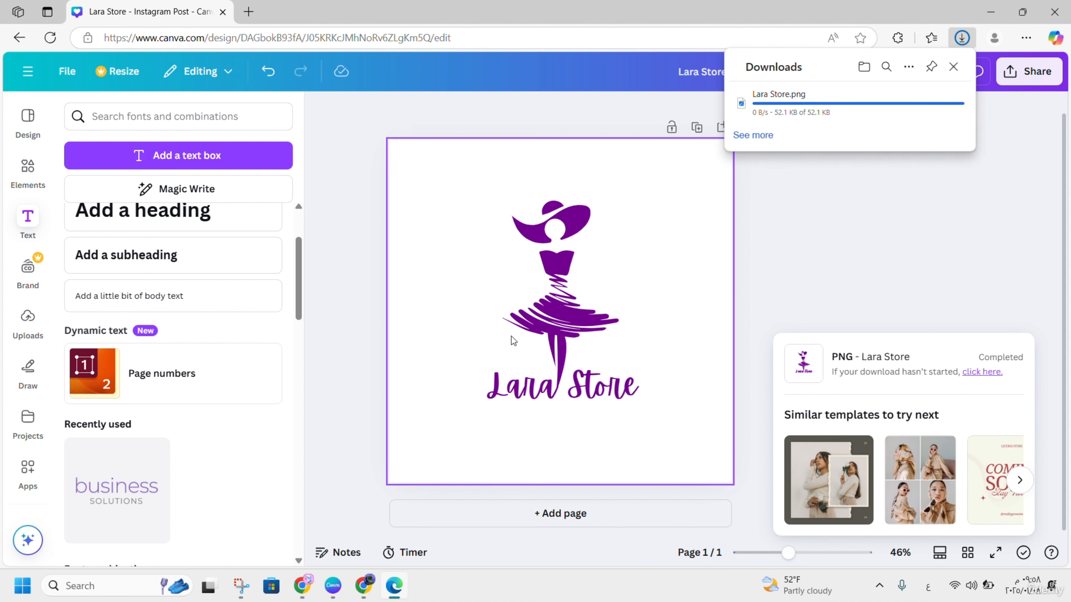
left_click(743, 325)
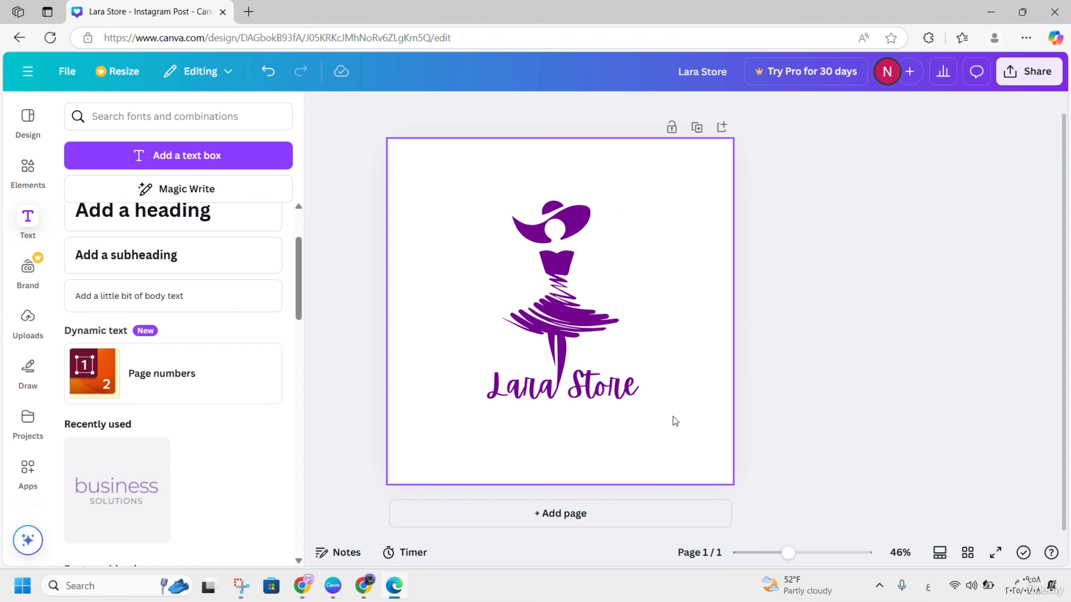
Step: Select the silhouette and heading together and apply the document's white as the text colour
left_click_drag(676, 420, 482, 194)
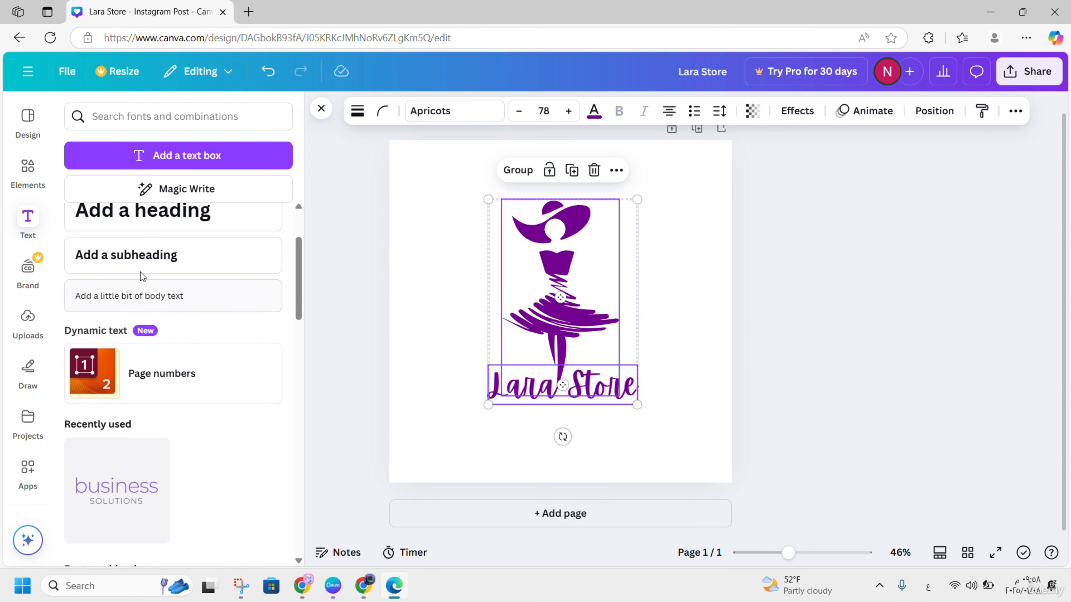
left_click(593, 112)
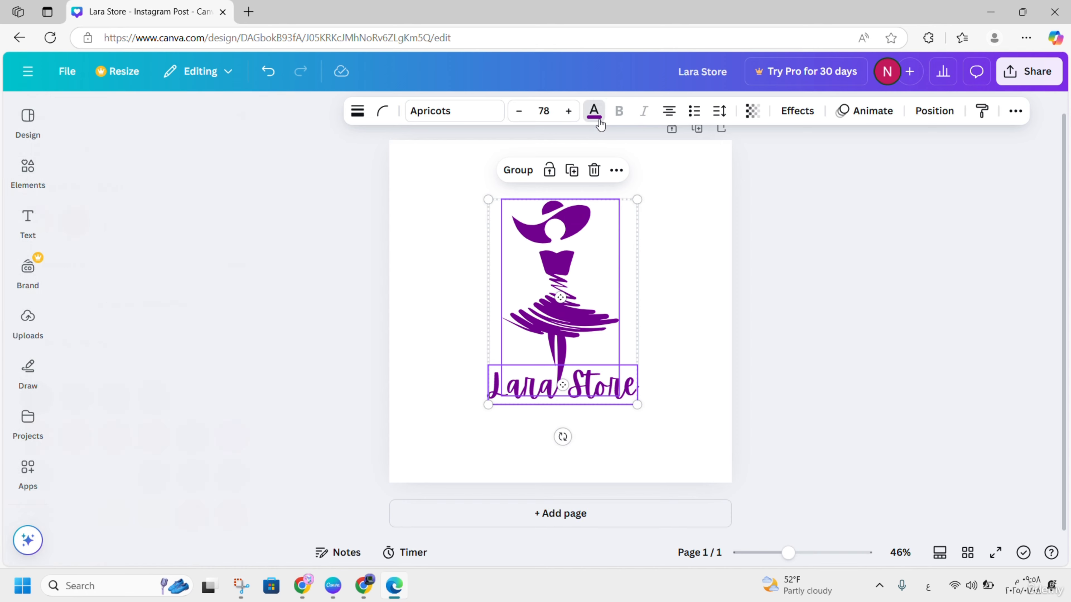
left_click(159, 221)
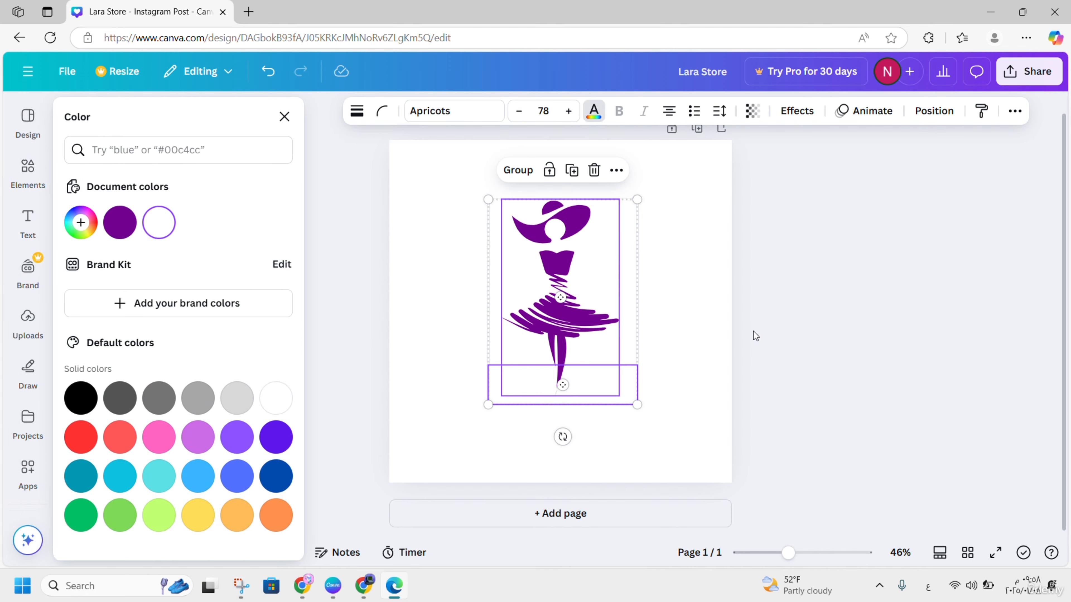
left_click(856, 207)
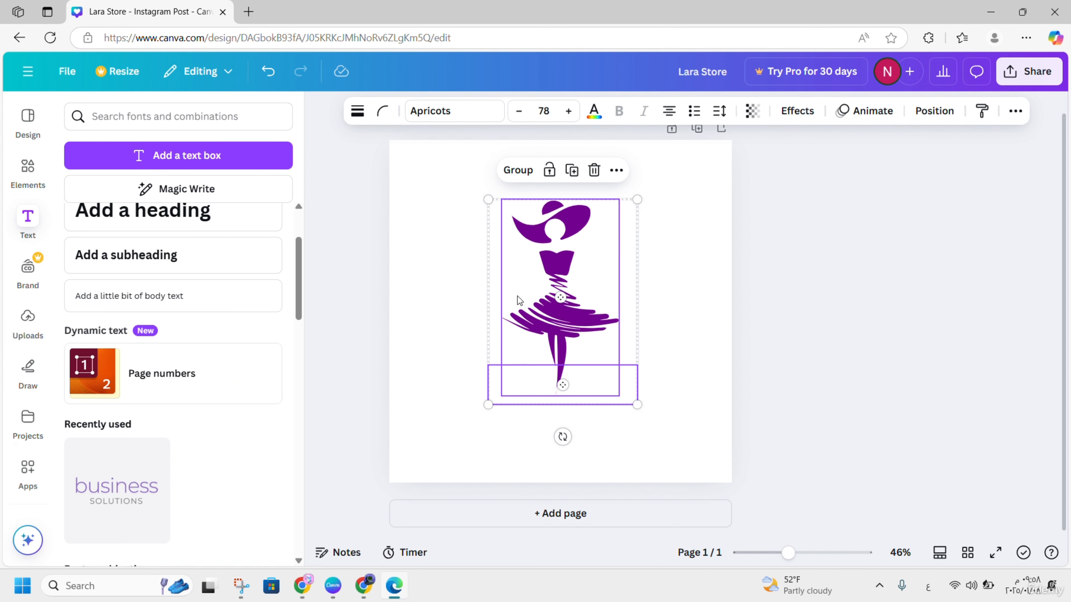
left_click(683, 292)
Step: Recolour the purple woman silhouette on its own with the document's white
left_click(575, 264)
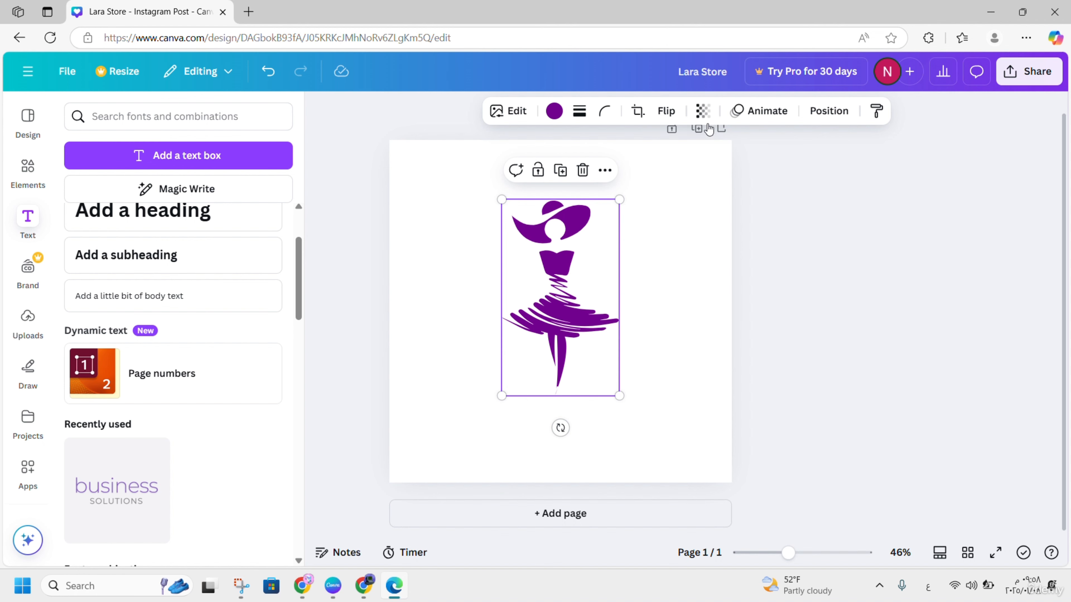
left_click(555, 111)
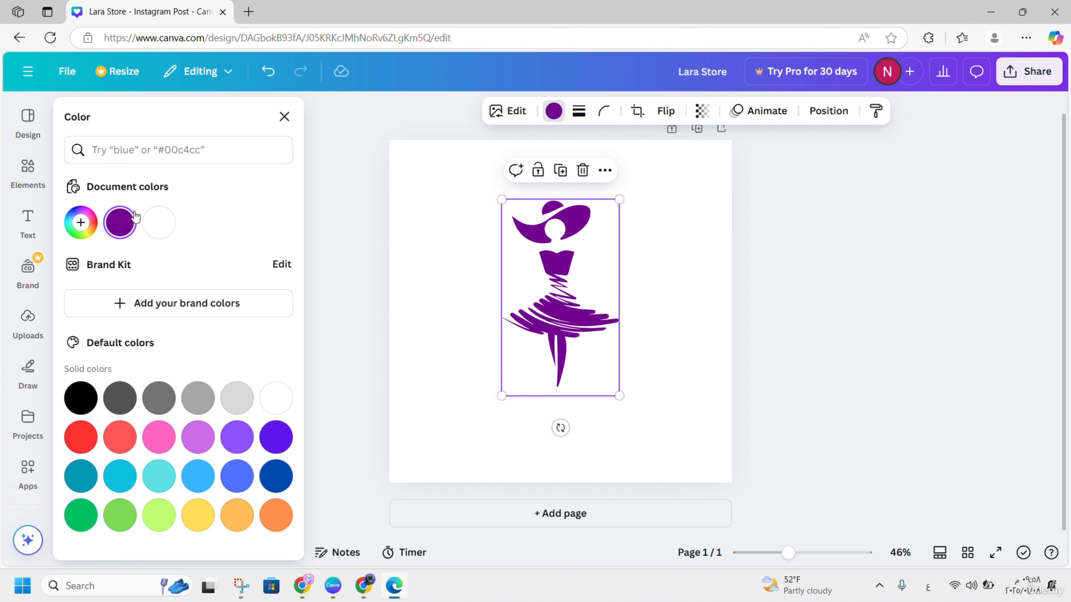
left_click(149, 234)
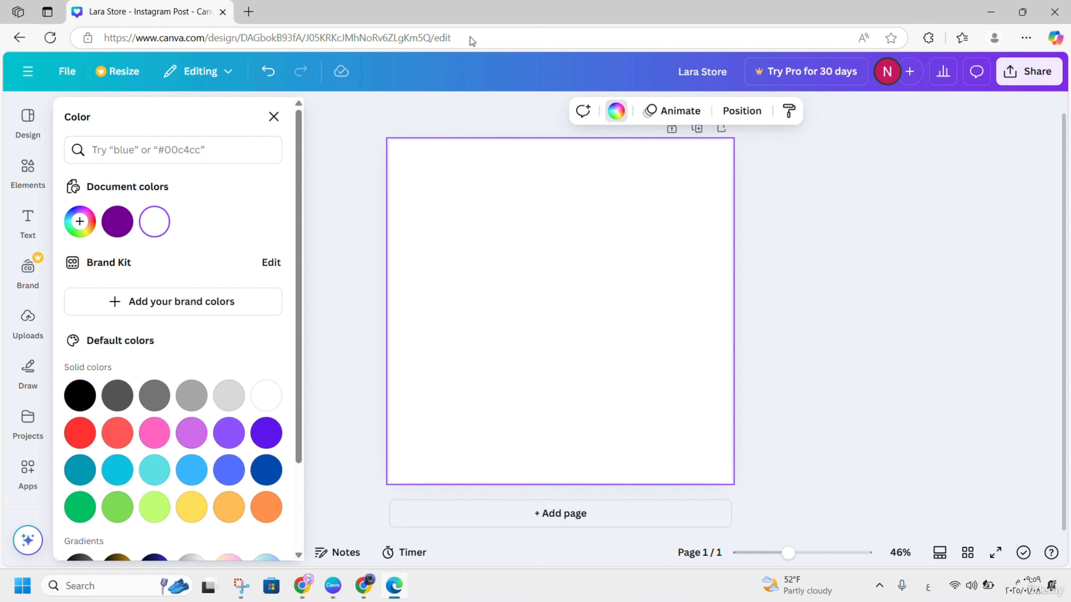
Step: Download the all-white version of the logo as a PNG at size 1 (1,080 × 1,080 px)
left_click(468, 23)
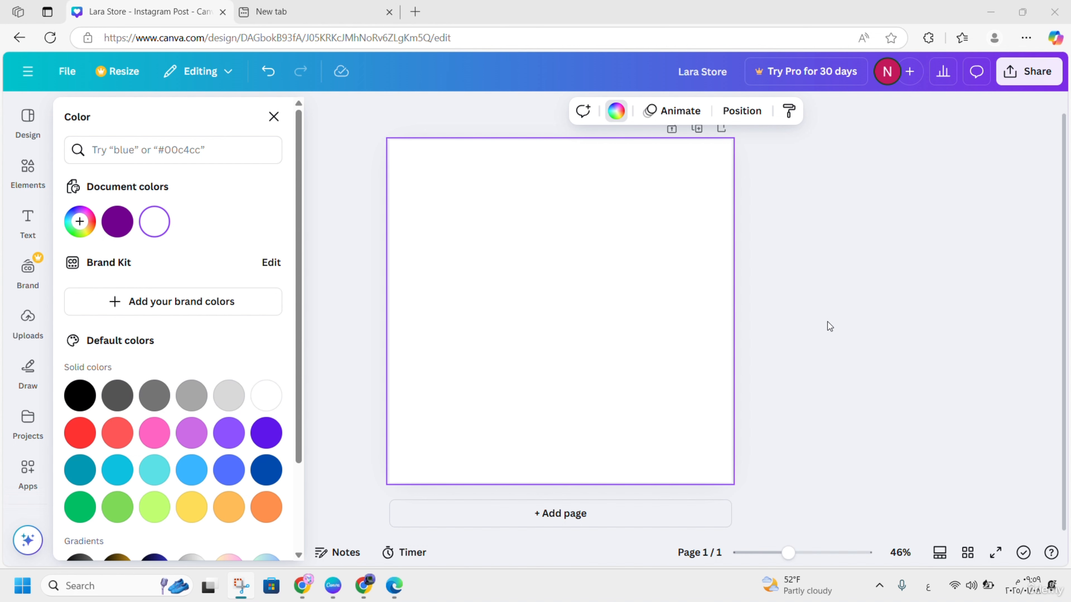
left_click(1010, 81)
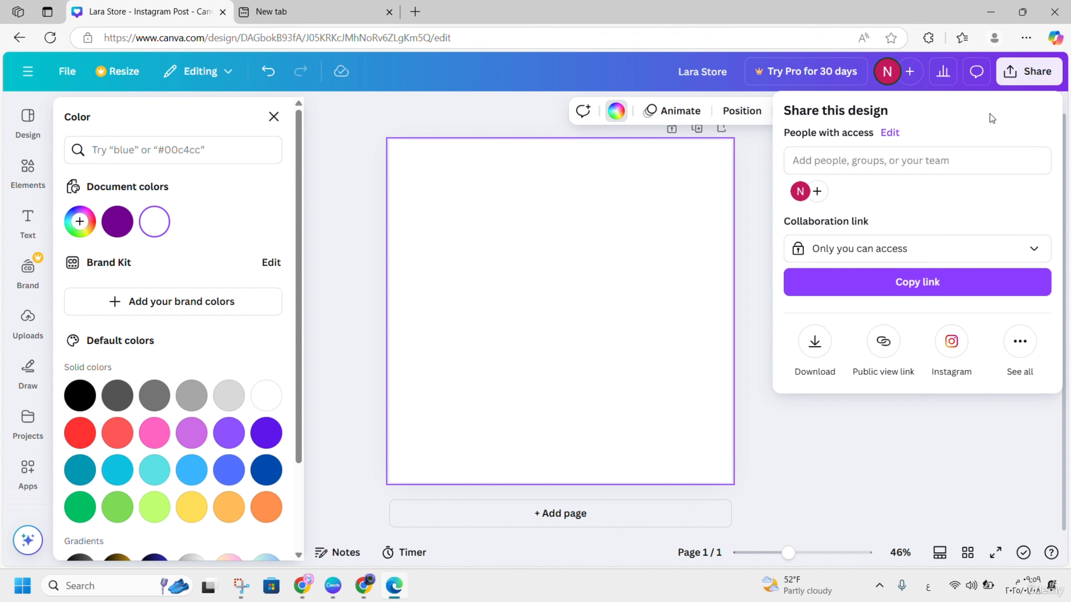
left_click(815, 342)
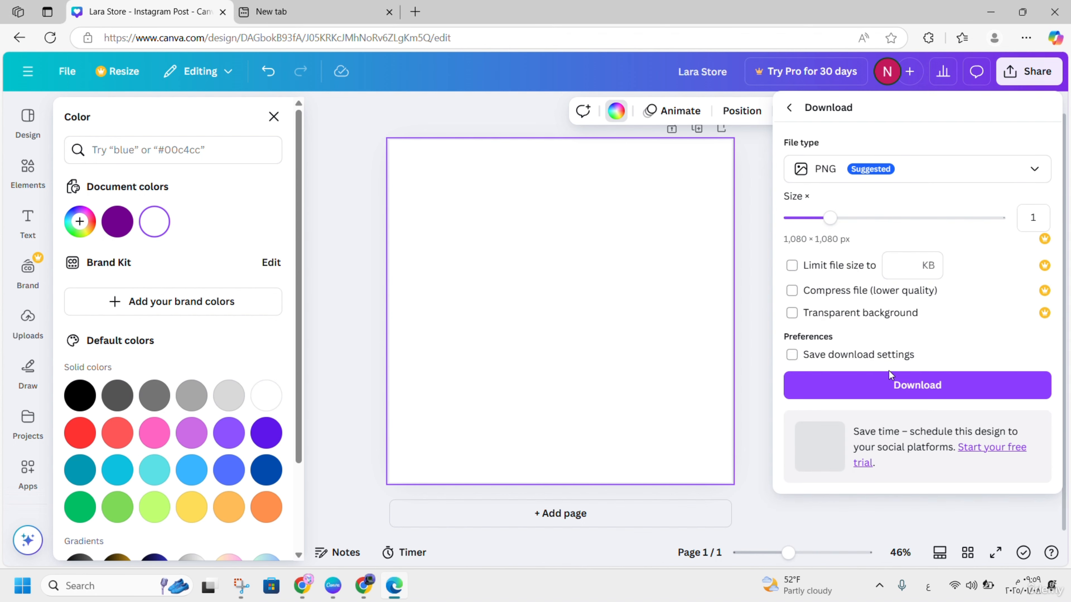
left_click(890, 394)
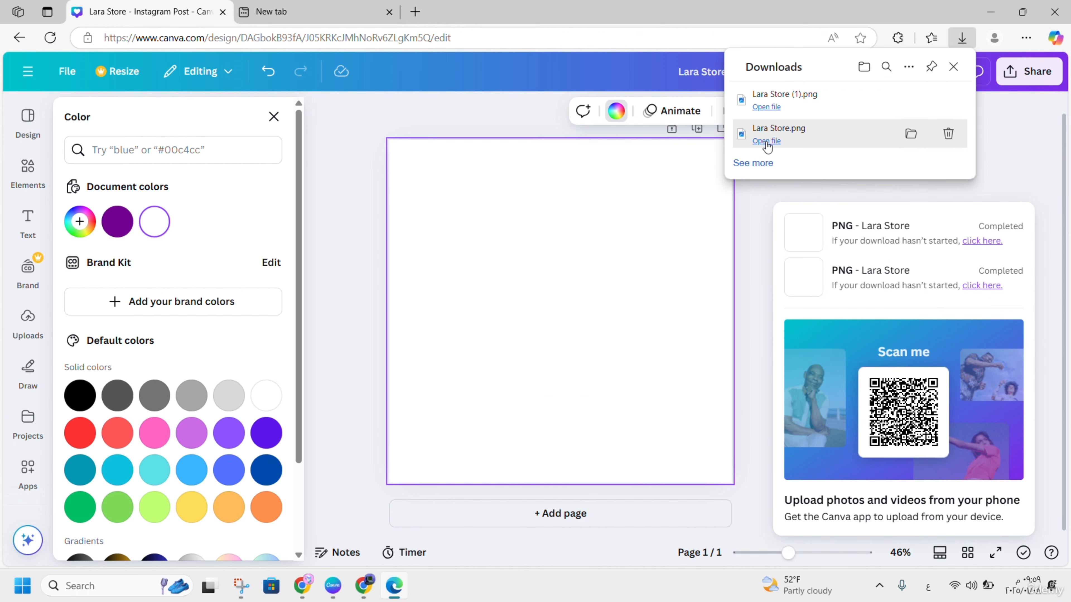
Step: View the two downloaded files, Lara Store.png and Lara Store (1).png, and close the image viewer
left_click(766, 140)
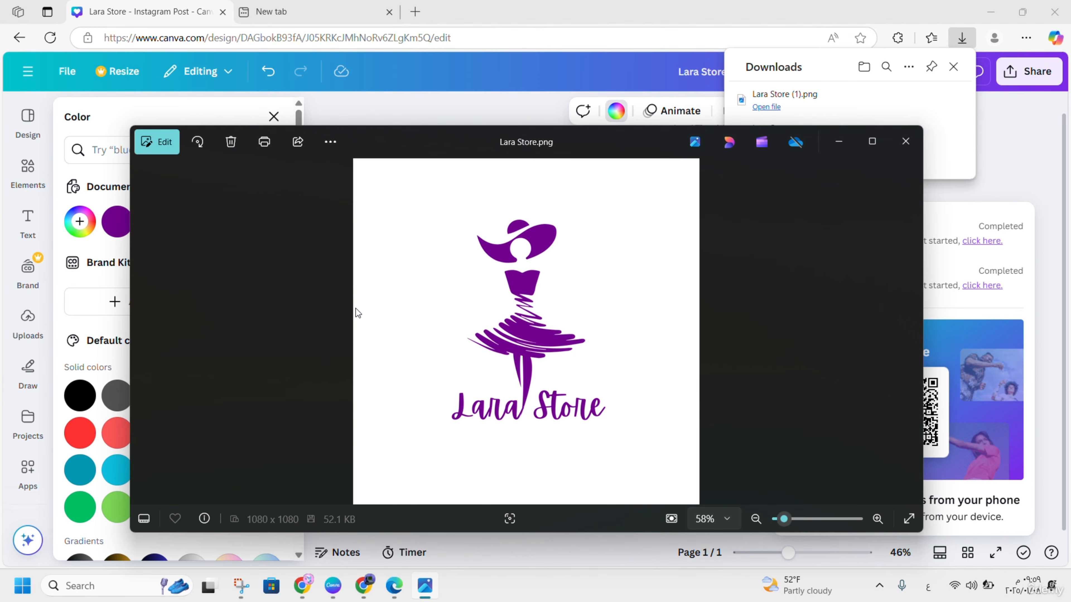
left_click(766, 107)
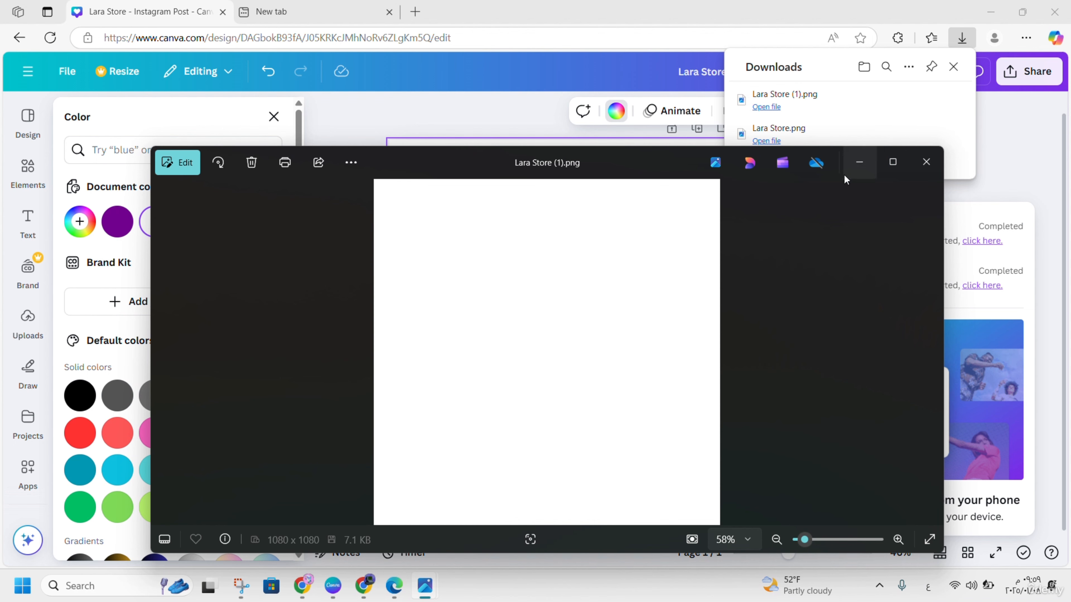
left_click(925, 163)
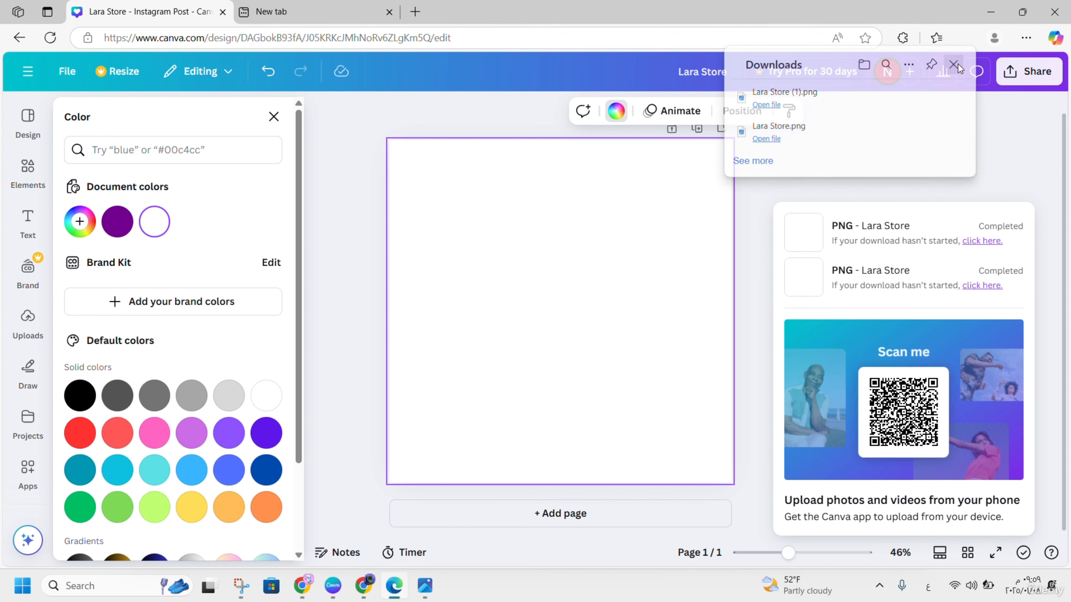
left_click(359, 161)
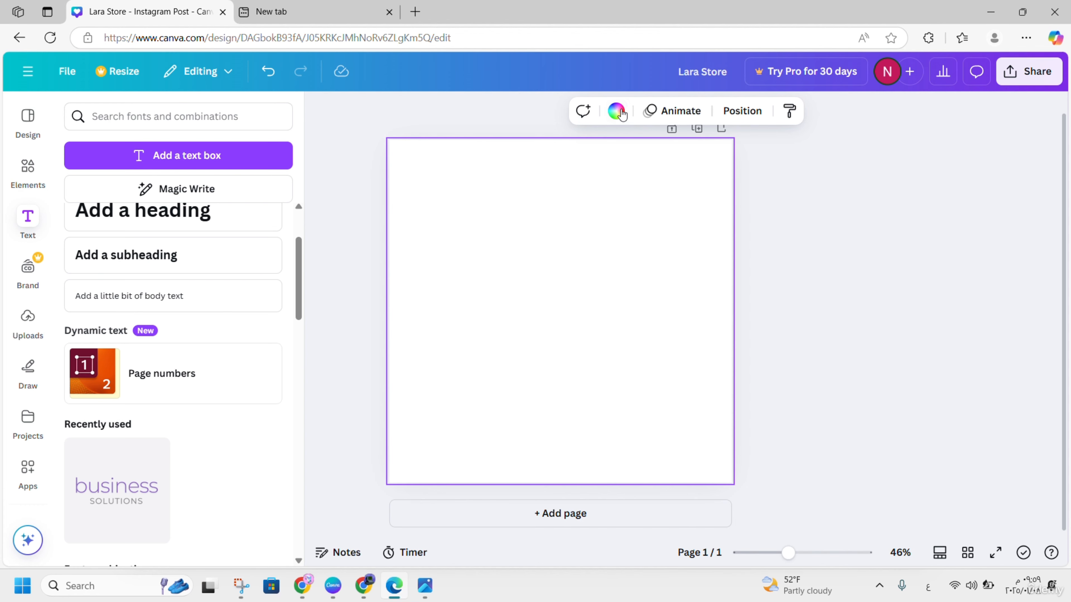
left_click(616, 112)
left_click(325, 121)
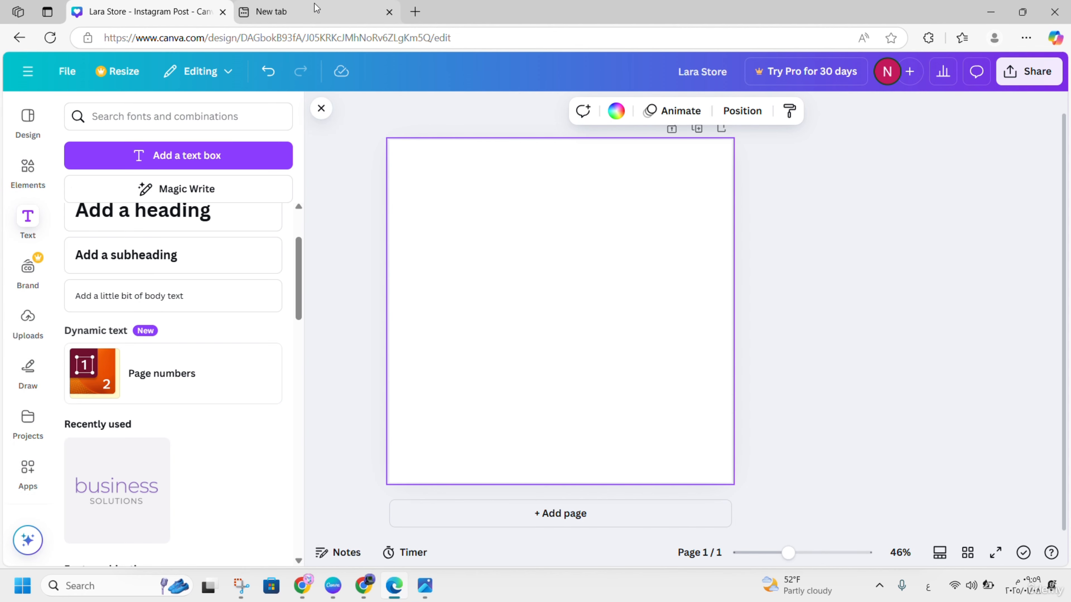
Step: Leave the logo design for the home page and activate the content search there
left_click(36, 76)
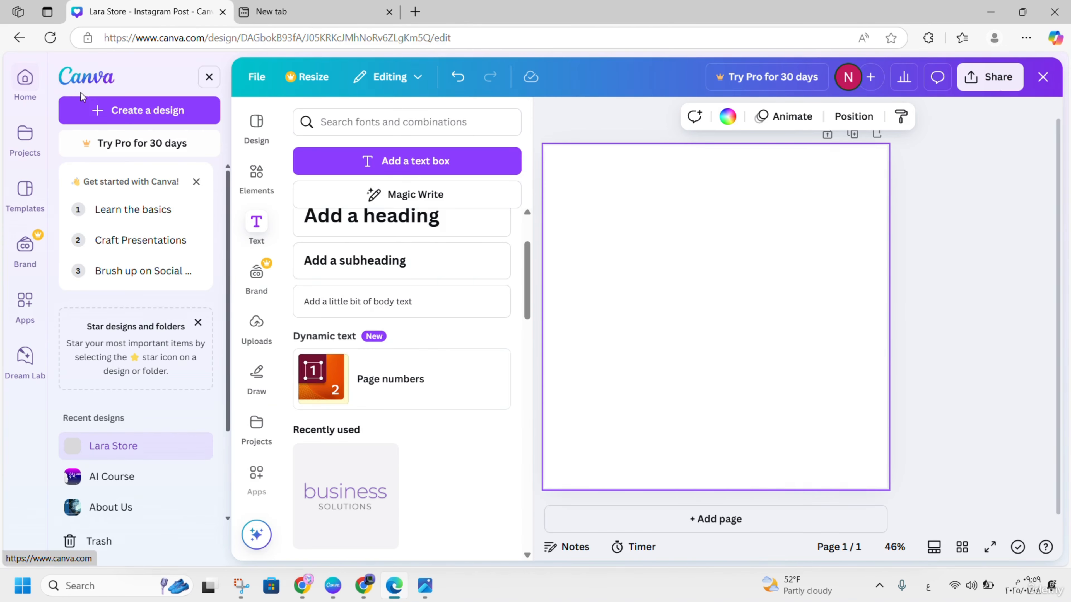
left_click(25, 78)
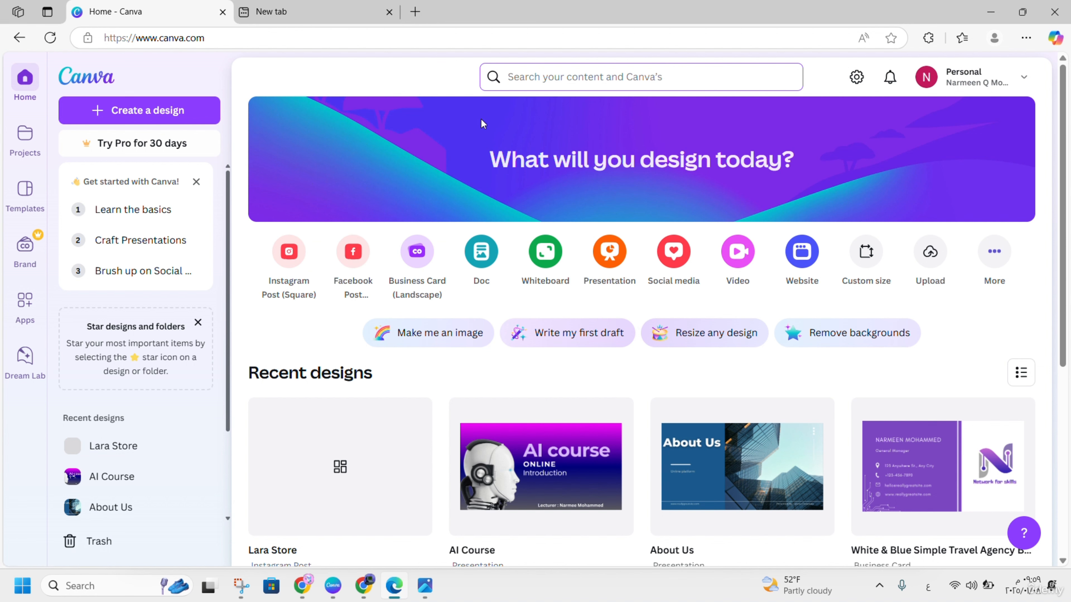
left_click(529, 64)
type("بشس")
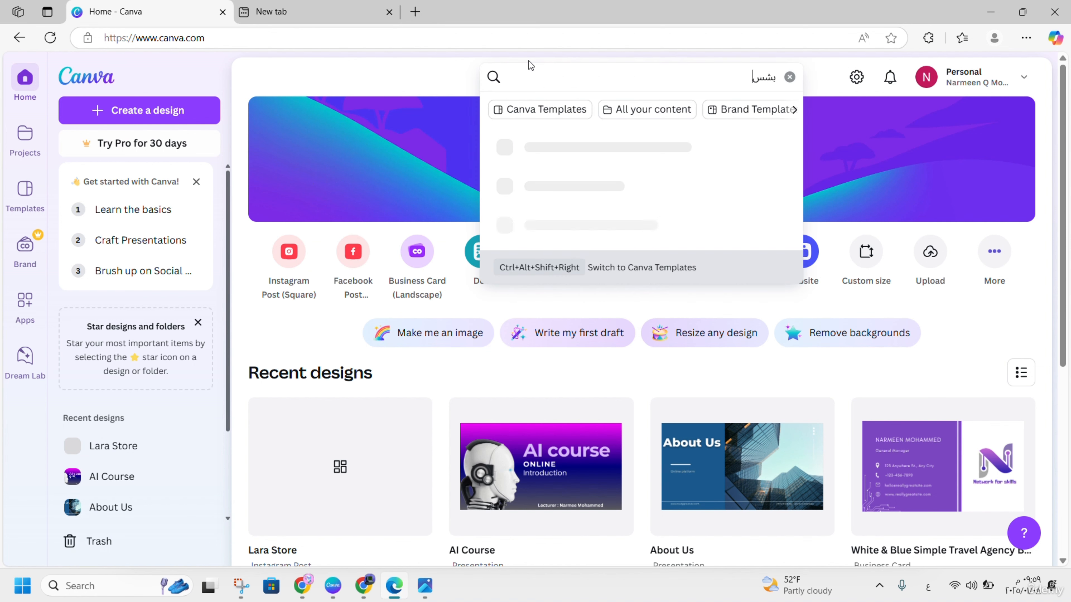
key("BackSpace")
key("BackSpace")
key("BackSpace")
key("BackSpace")
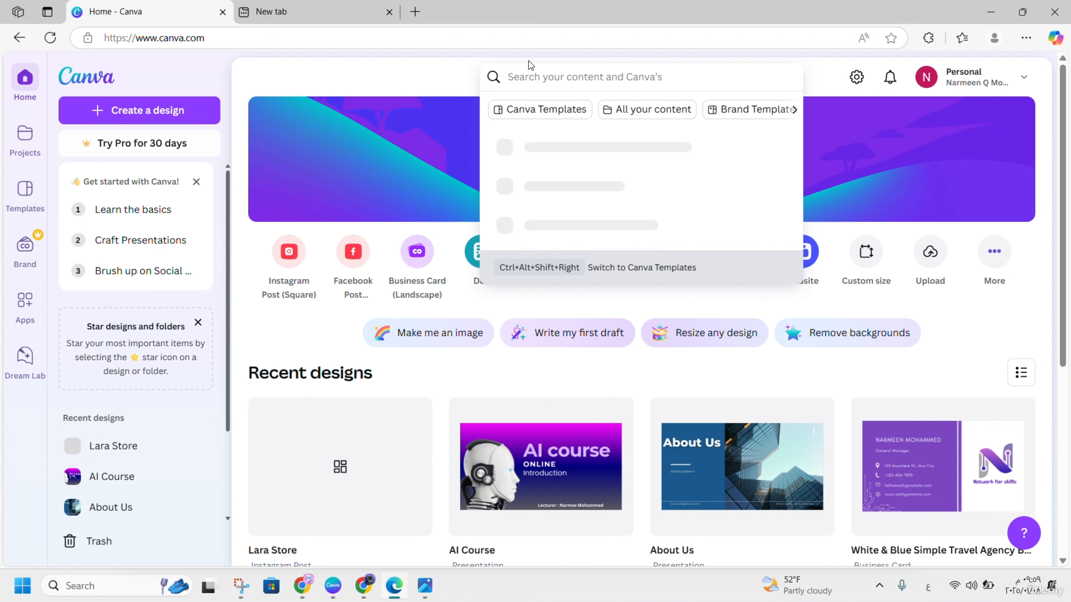
Step: Switch the keyboard to English, search for "fasion" and open the suggested Fashion Animated Social Media templates
key("alt+shift")
type("d")
key("BackSpace")
type("fas")
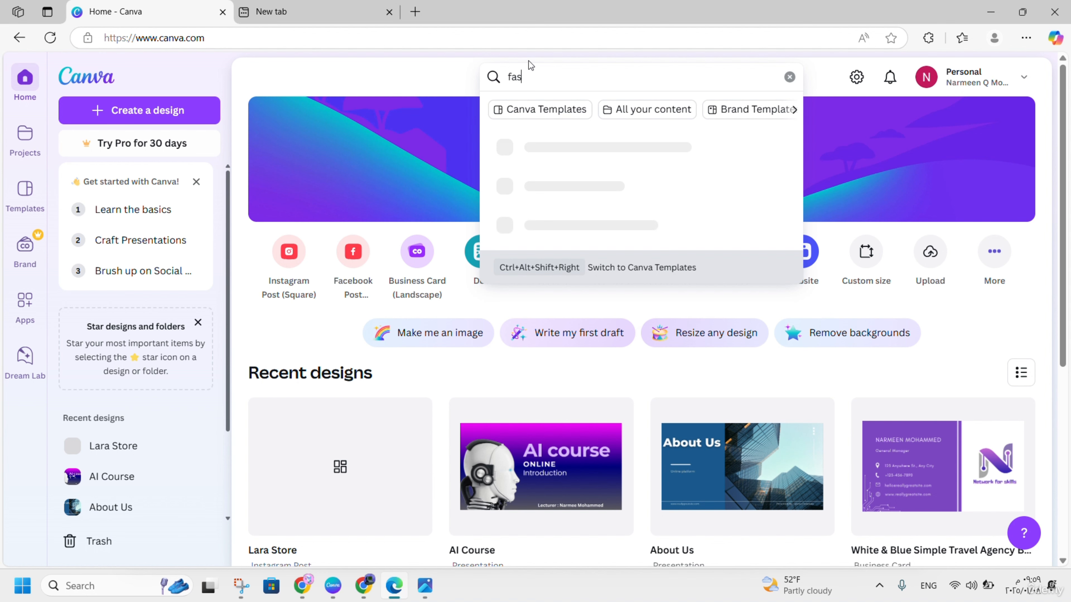
type("ion")
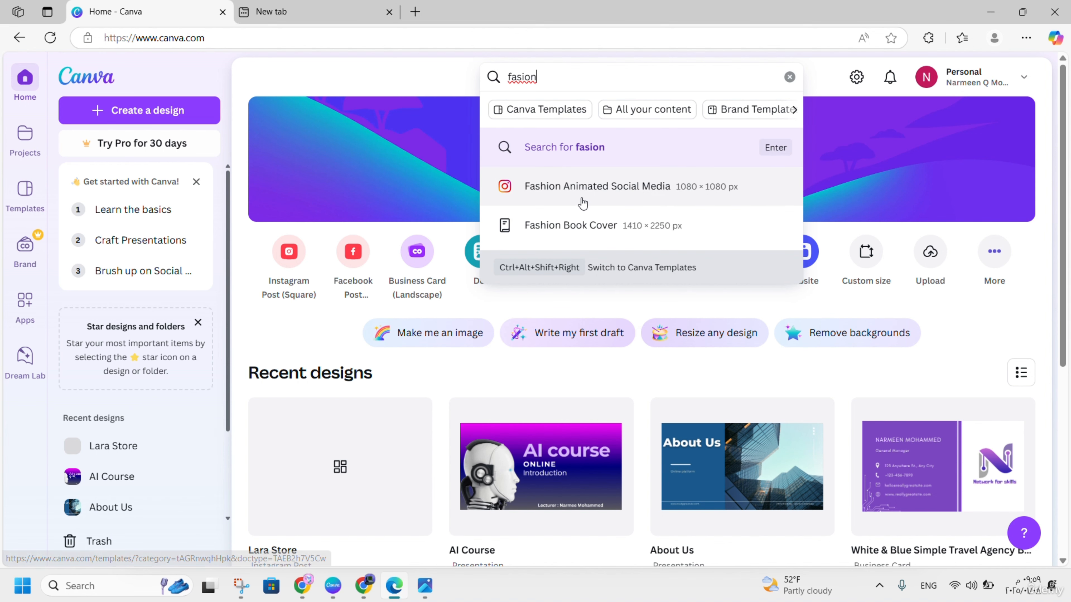
left_click(581, 197)
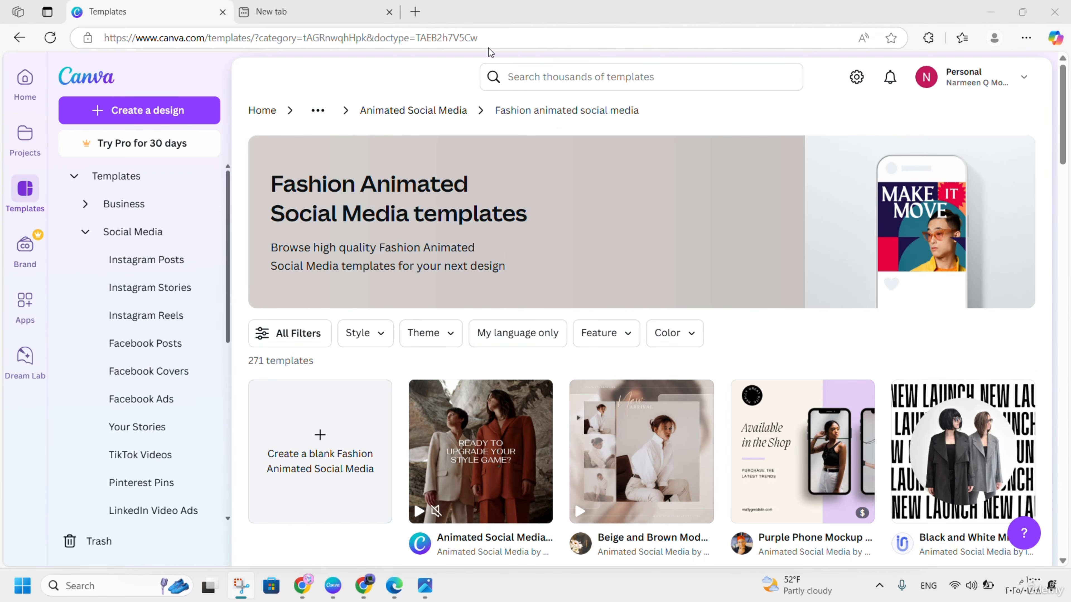
Step: Browse the fashion templates, previewing the Modern Aesthetic Shapes Fashion Sale and White and Black Modern Coming Soon designs
scroll(698, 336, "down", 3)
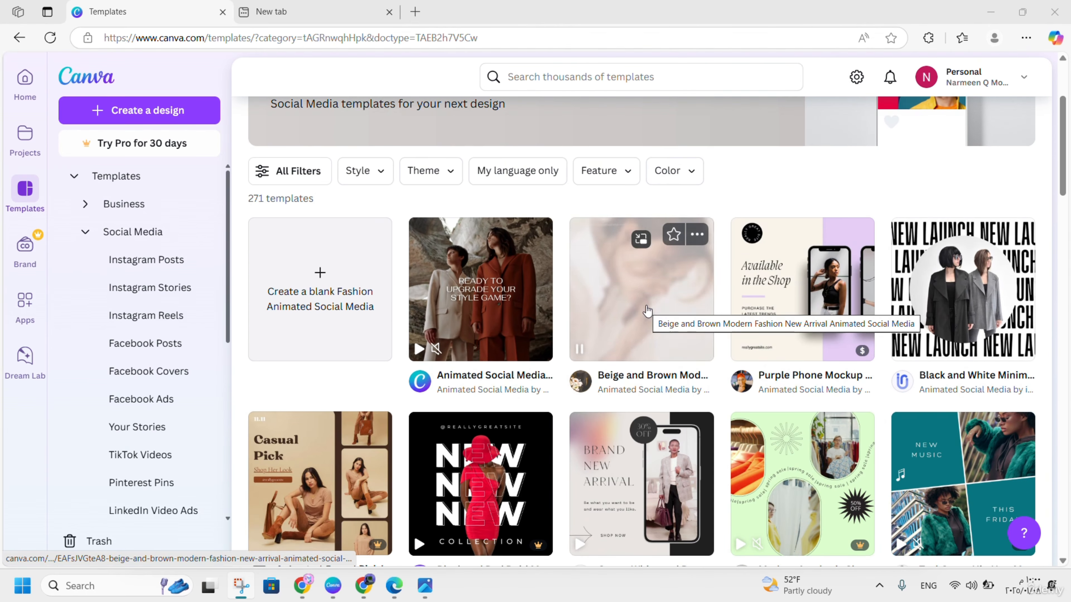
scroll(645, 253, "down", 3)
left_click(789, 335)
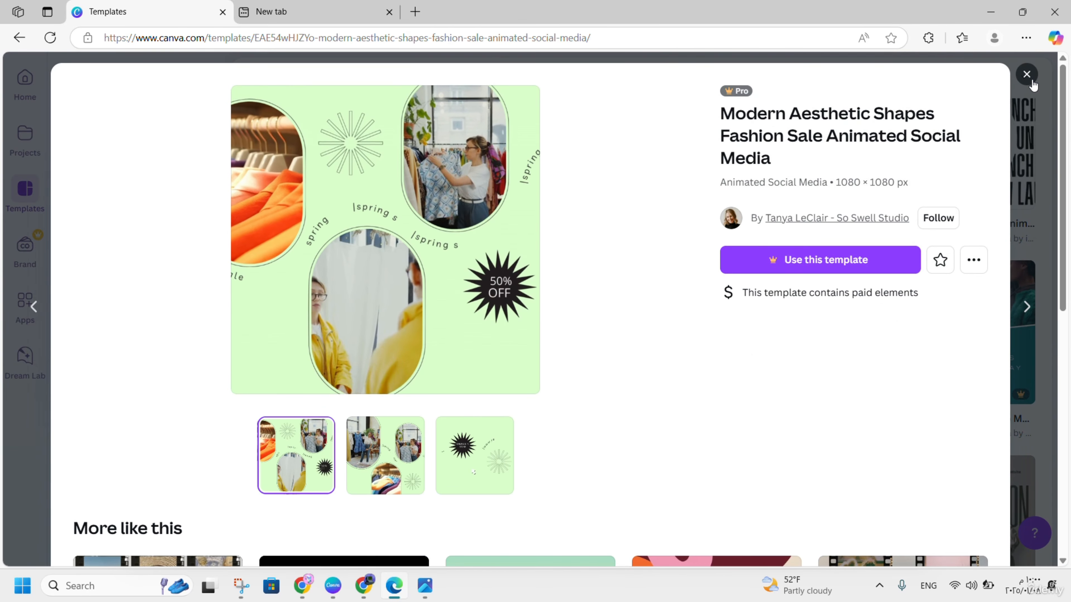
left_click(1027, 75)
scroll(507, 391, "down", 2)
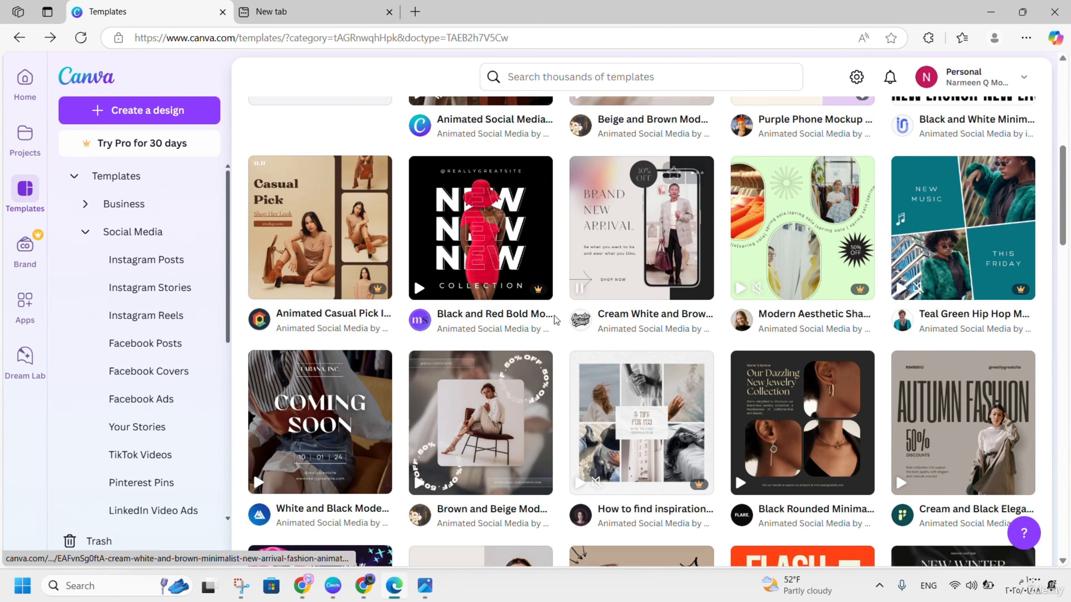
left_click(353, 428)
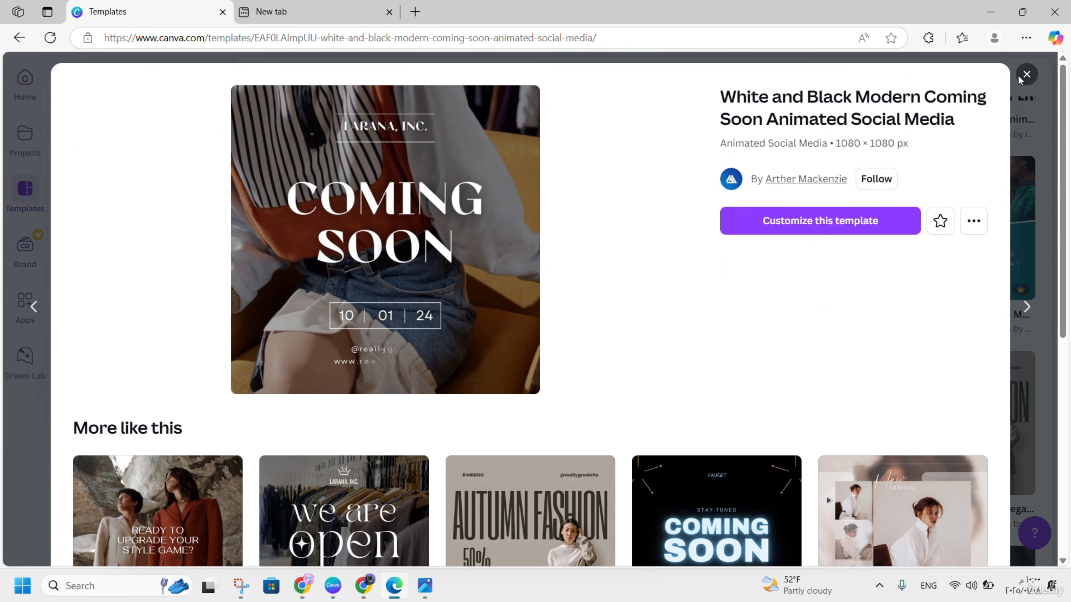
left_click(1027, 75)
Step: Customize the Beige and Brown Modern Elegant Abstract Fashion Shop template as a new design, declining to open it in the desktop app
scroll(719, 353, "down", 3)
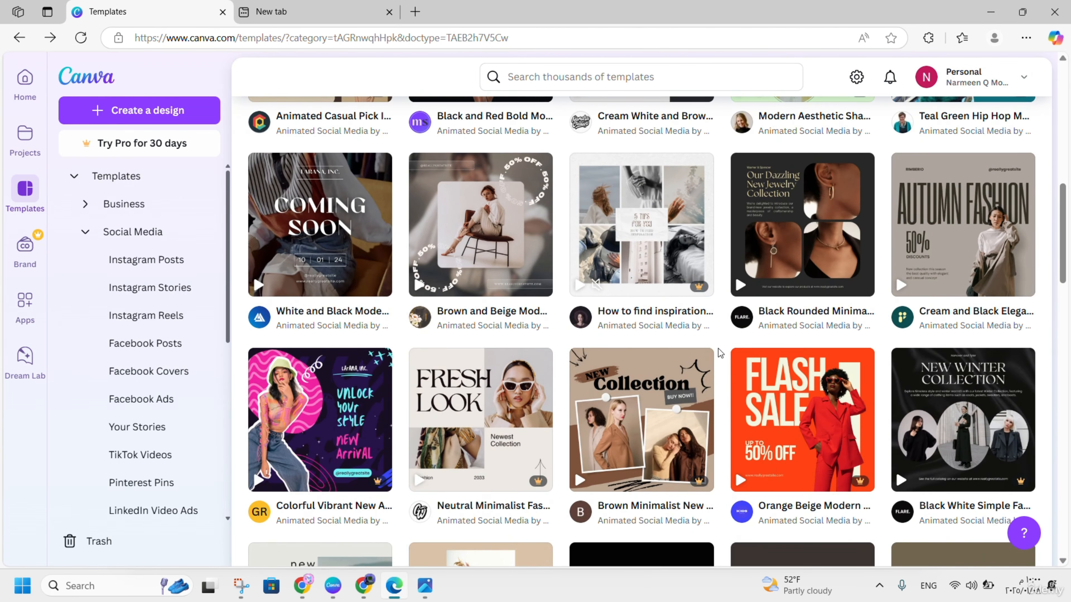
scroll(718, 353, "down", 5)
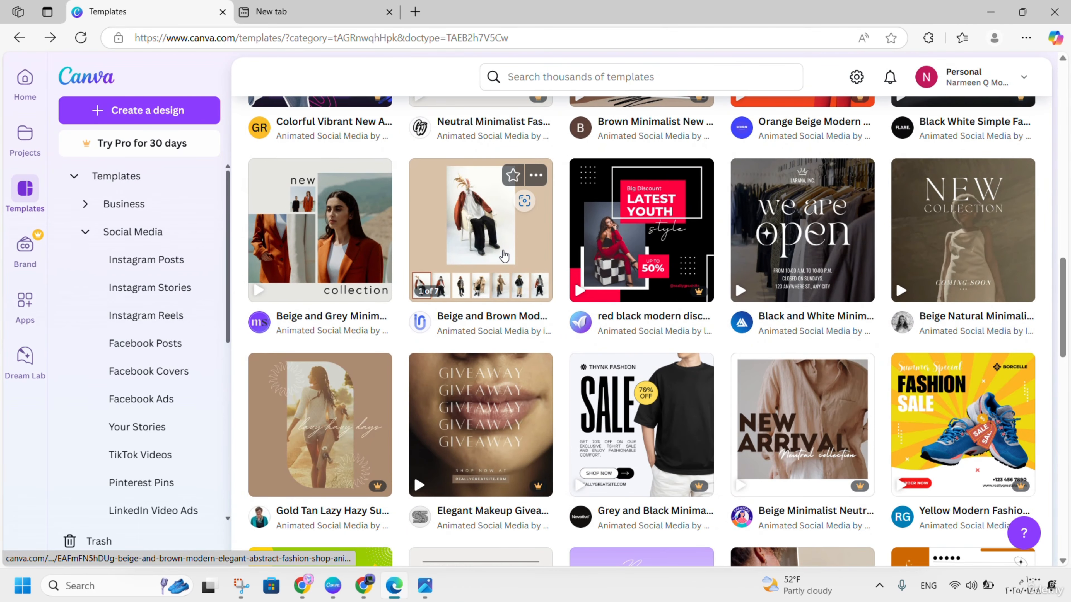
left_click(504, 256)
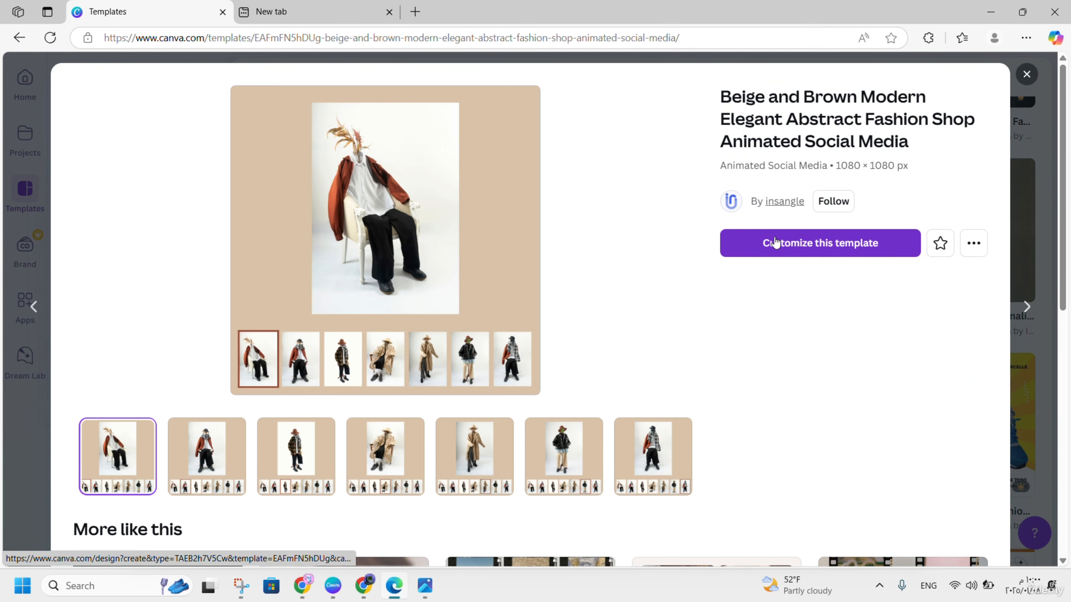
left_click(775, 243)
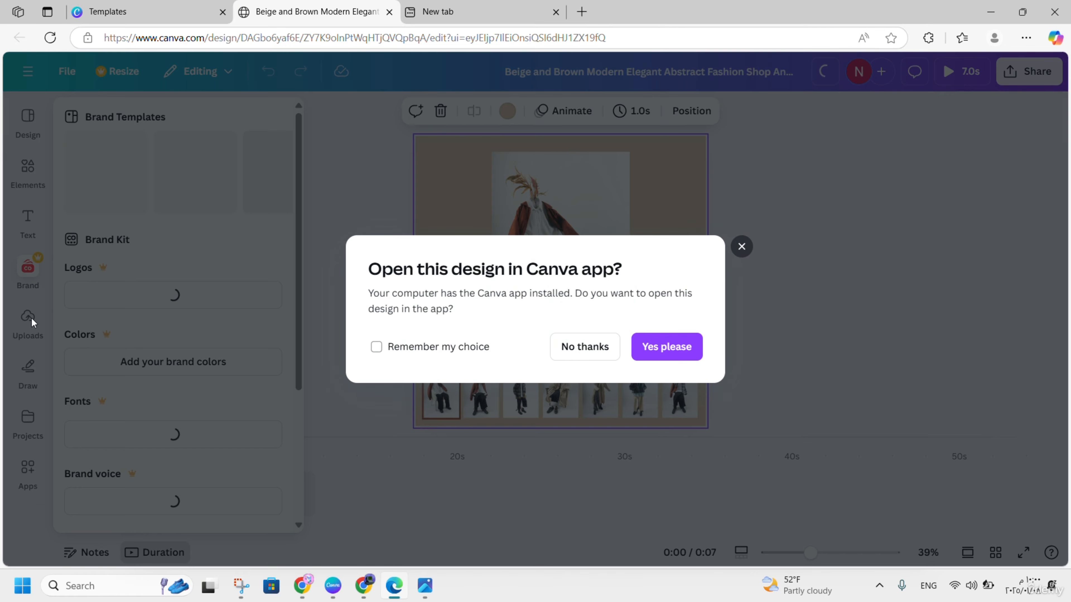
left_click(584, 346)
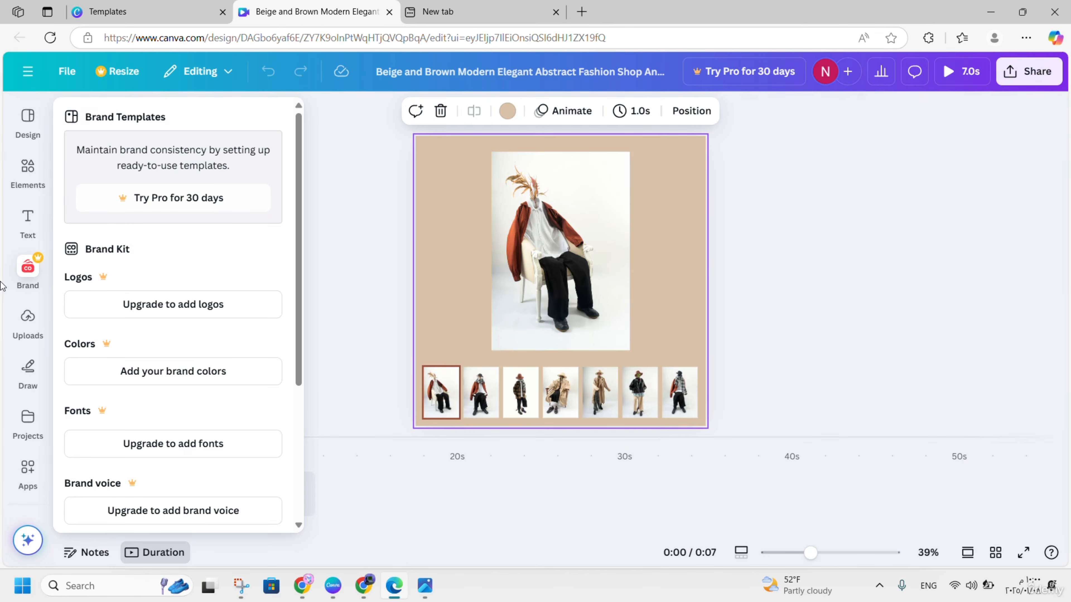
Step: Upload the purple logo file Lara Store from the Downloads folder to the design's uploads
left_click(27, 319)
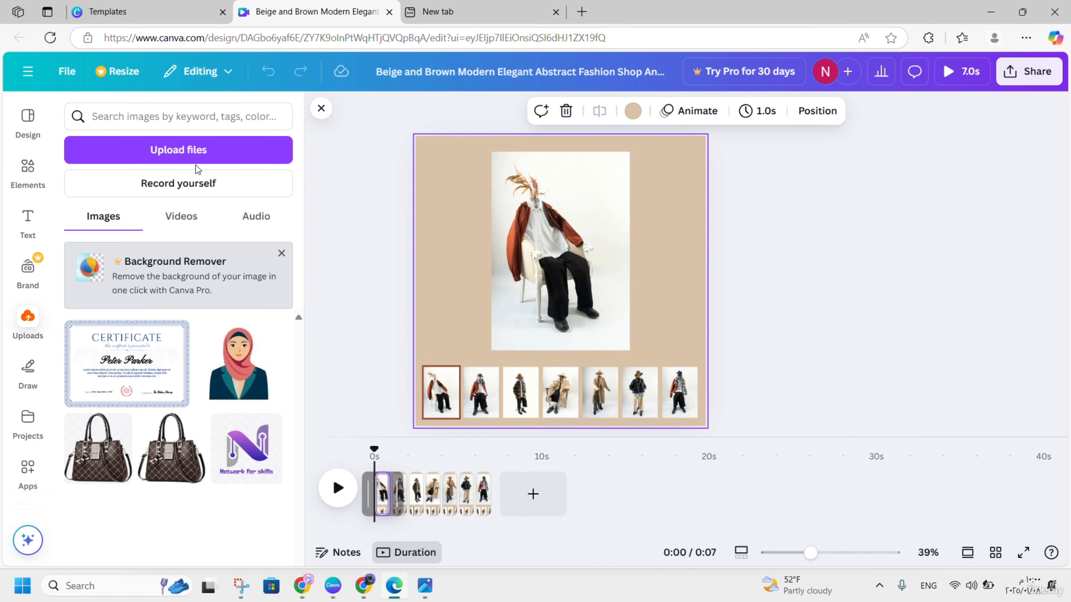
left_click(197, 156)
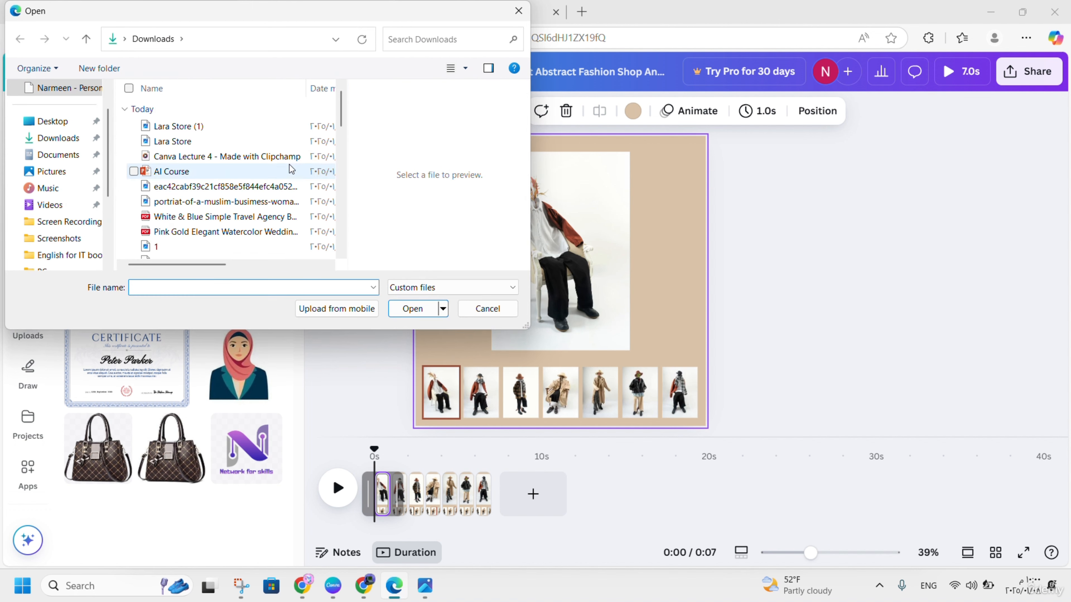
left_click(212, 133)
left_click(186, 156)
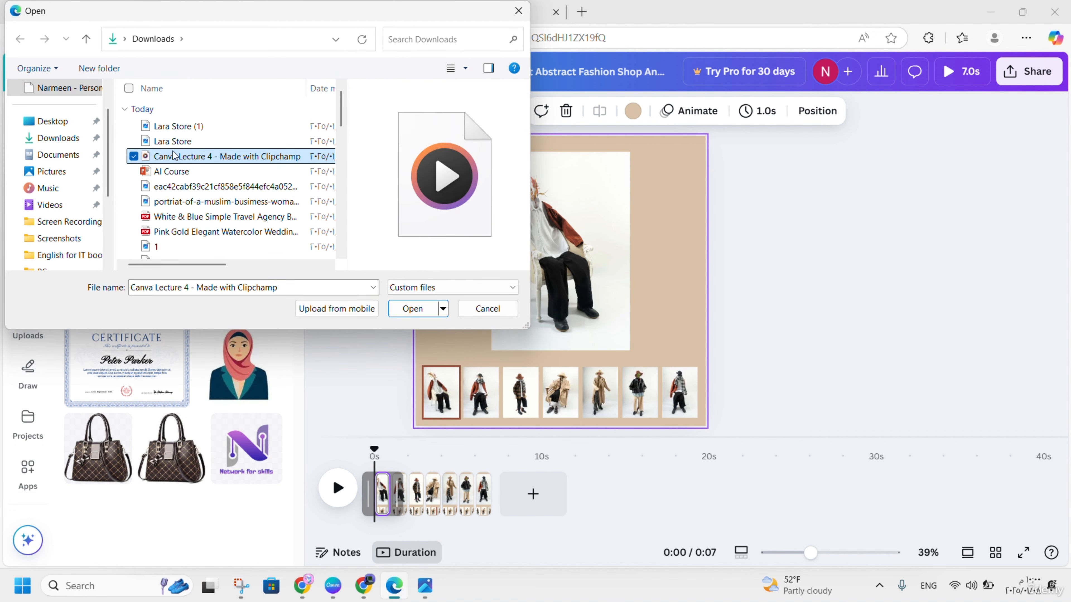
left_click(180, 141)
left_click(410, 310)
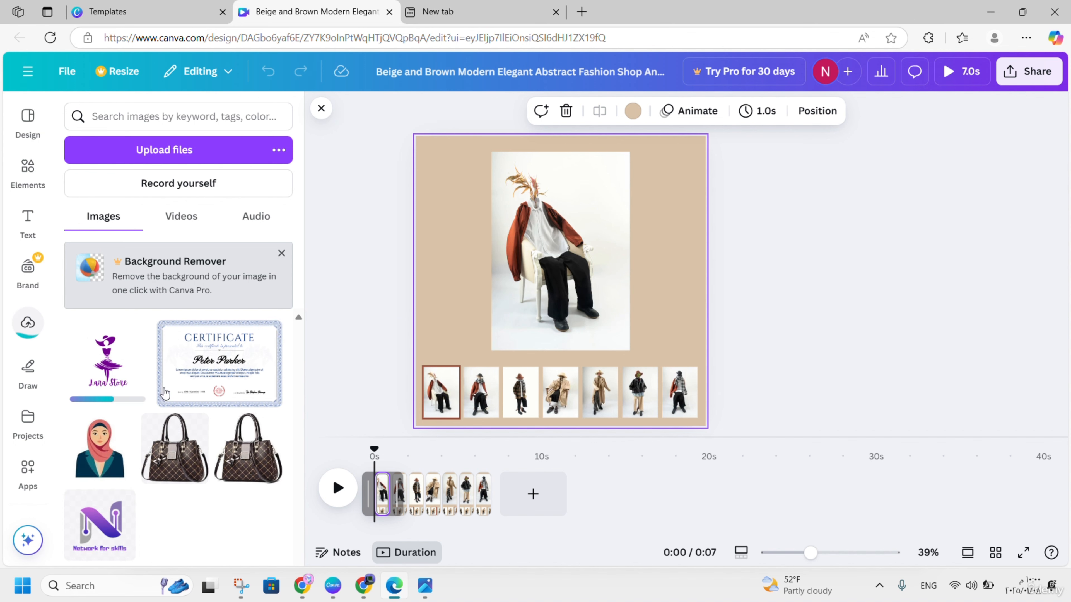
Step: Place the uploaded purple logo on the first page, shrink it to about half its size and move it over the main photo's right edge
left_click(117, 380)
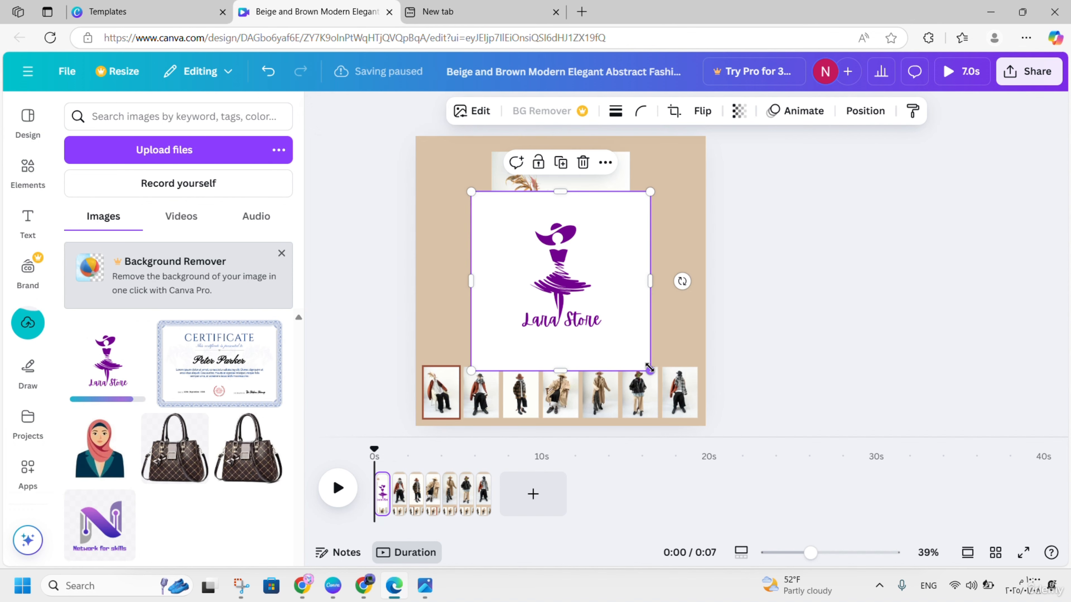
left_click_drag(649, 369, 568, 289)
left_click_drag(547, 252, 659, 248)
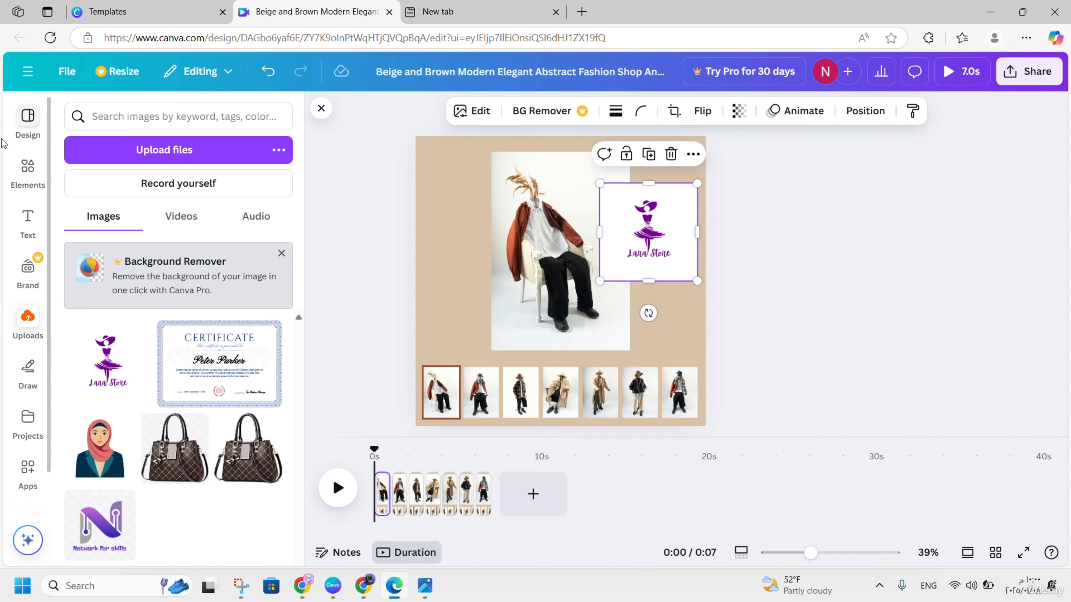
Step: Leave the template preview and open the Lara Store logo from the recent designs, declining to open it in the desktop app
left_click(73, 6)
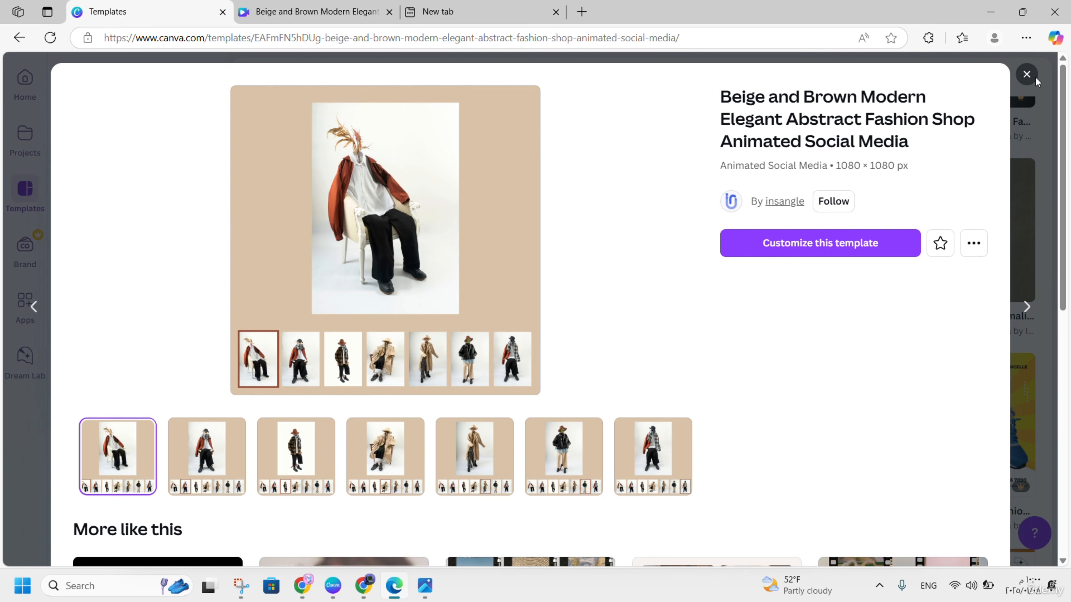
left_click(1026, 76)
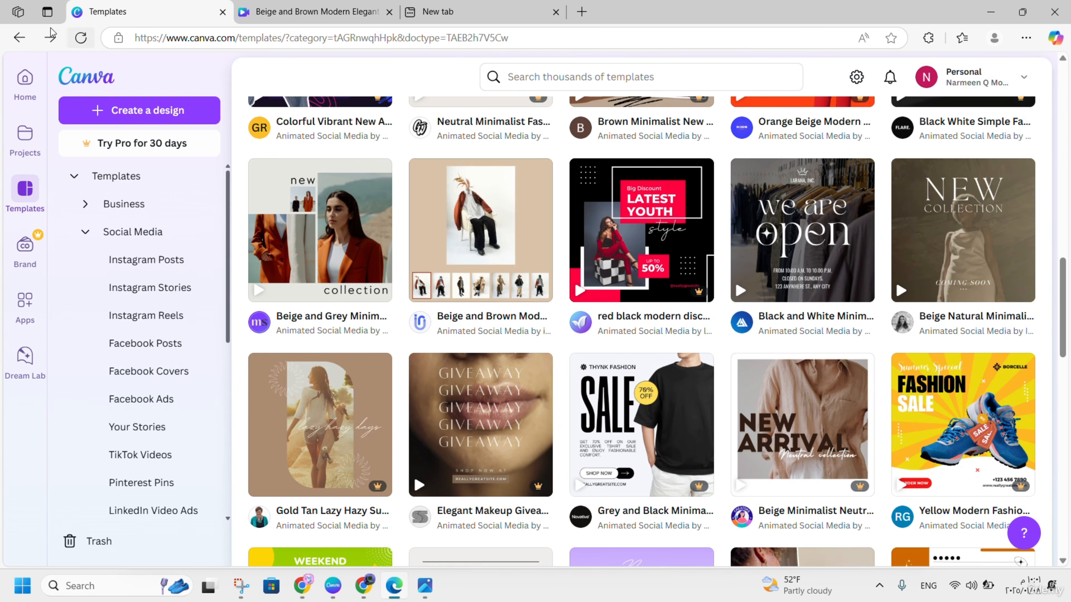
left_click(17, 39)
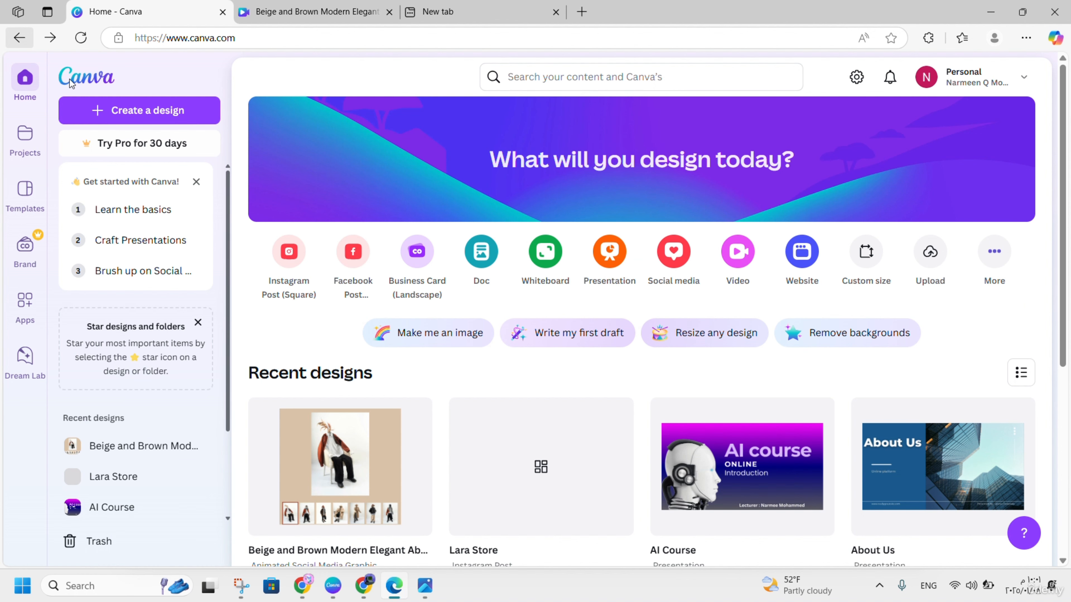
left_click(534, 461)
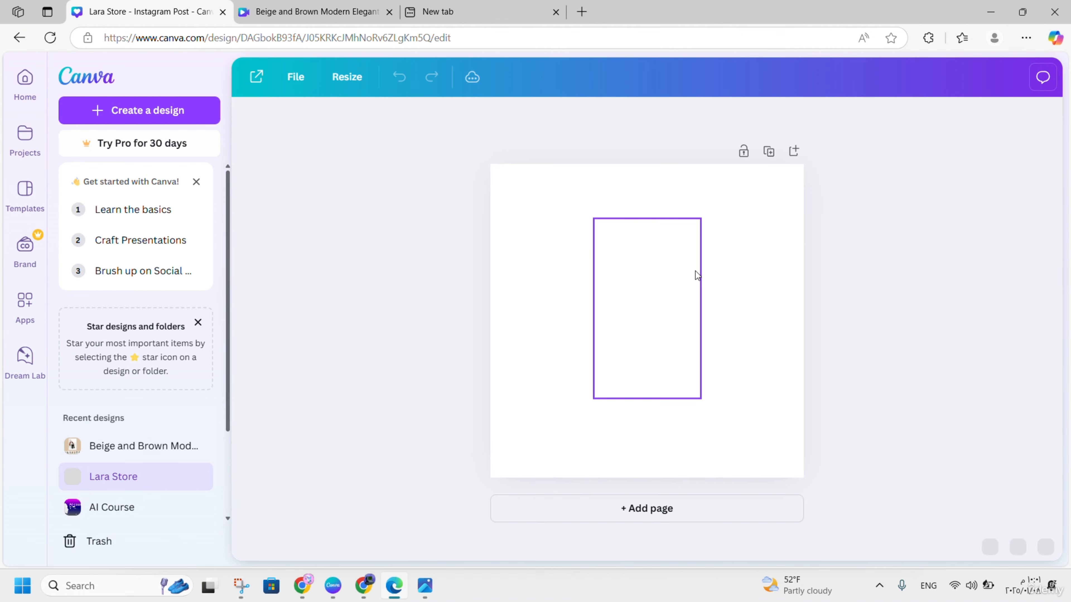
left_click(695, 271)
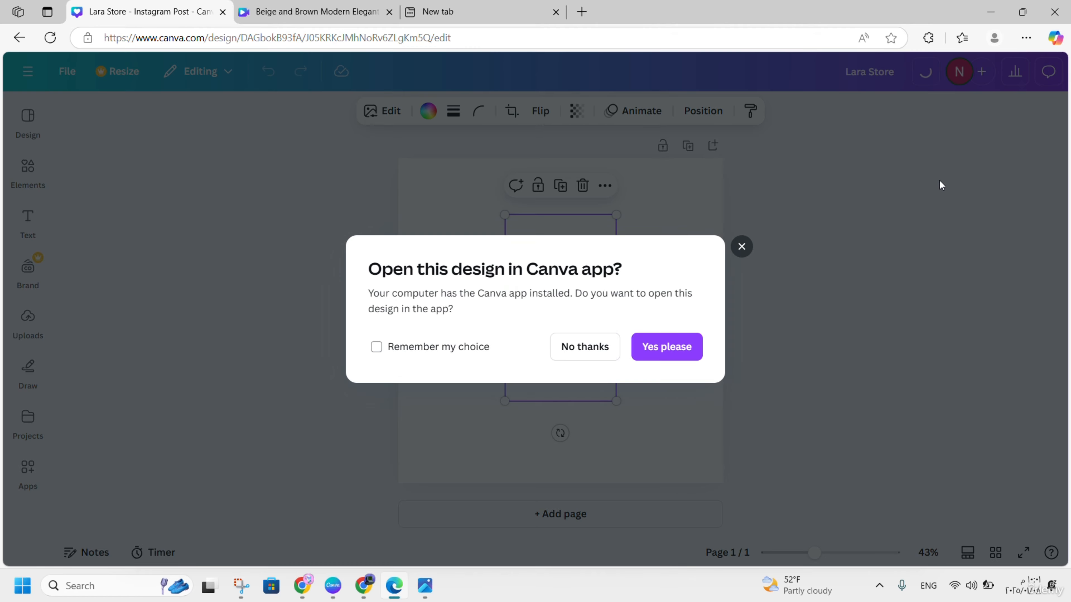
left_click(583, 350)
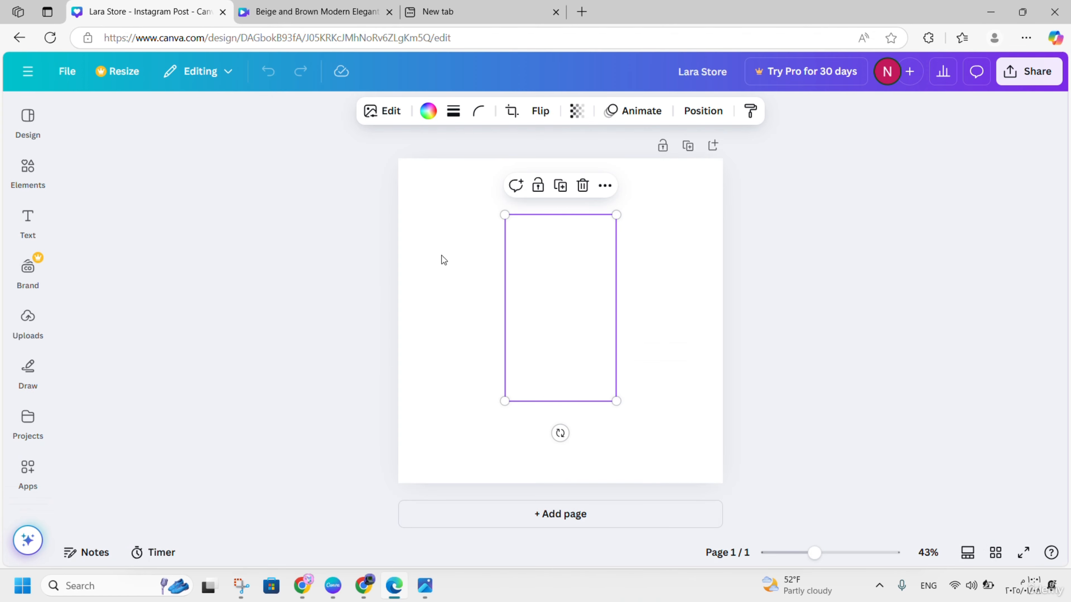
Step: Set the background of the Lara Store logo page to solid black
left_click(688, 217)
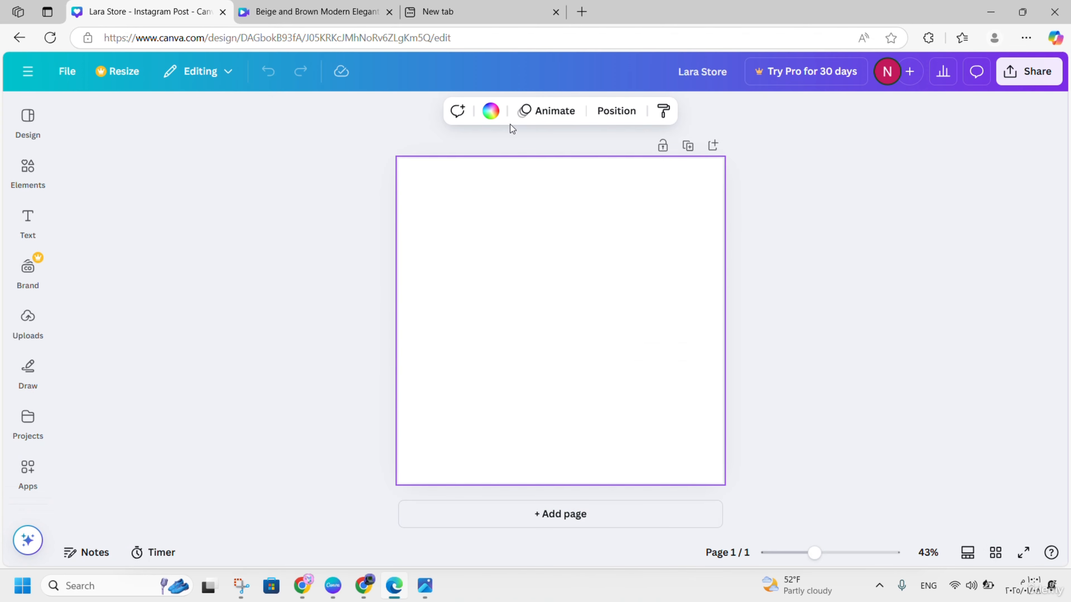
left_click(490, 111)
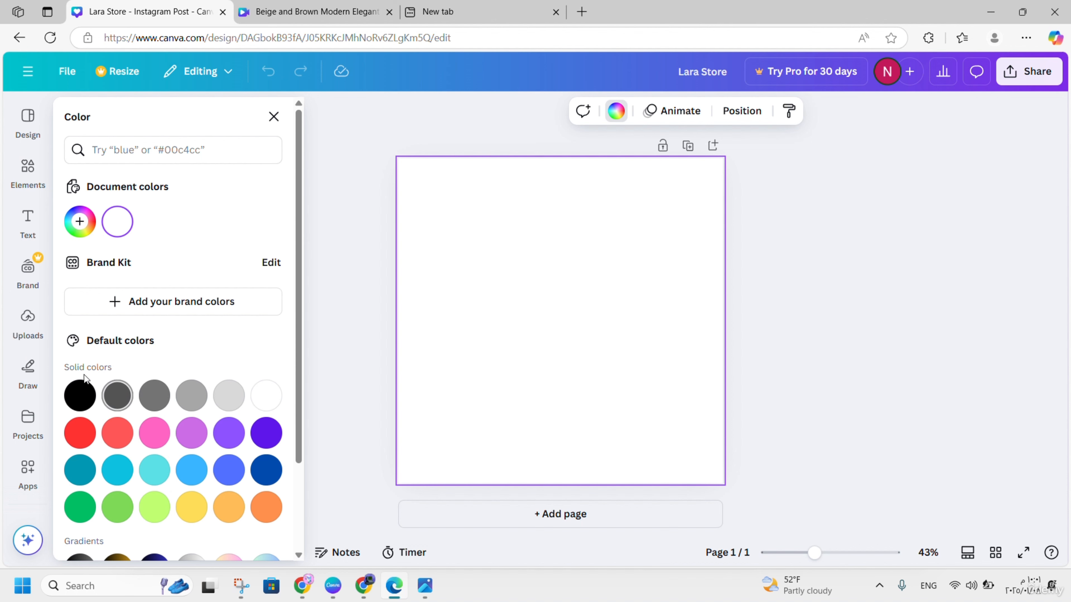
left_click(92, 407)
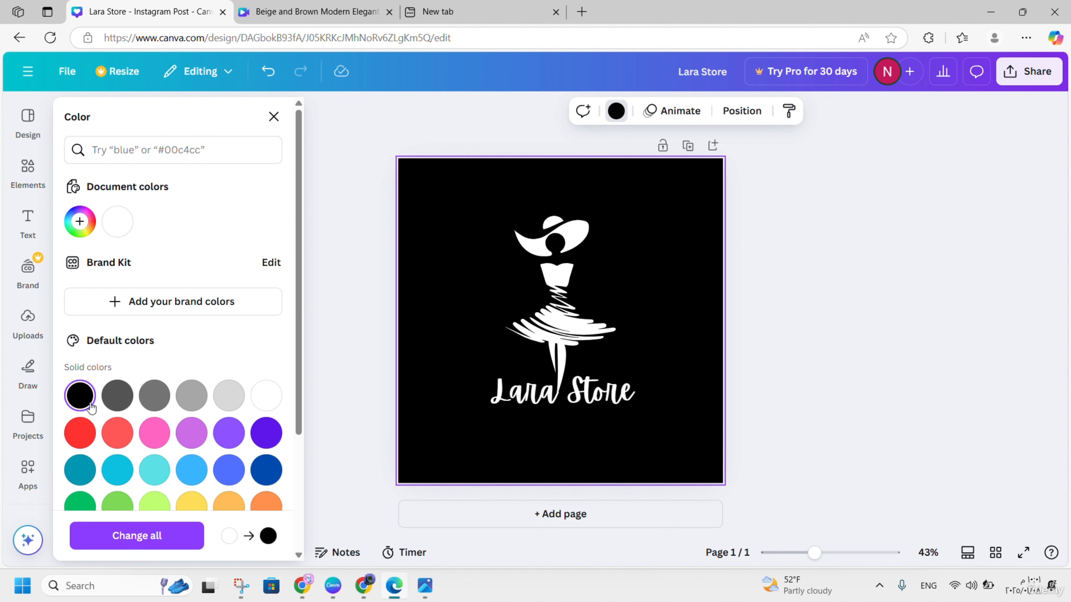
left_click(741, 362)
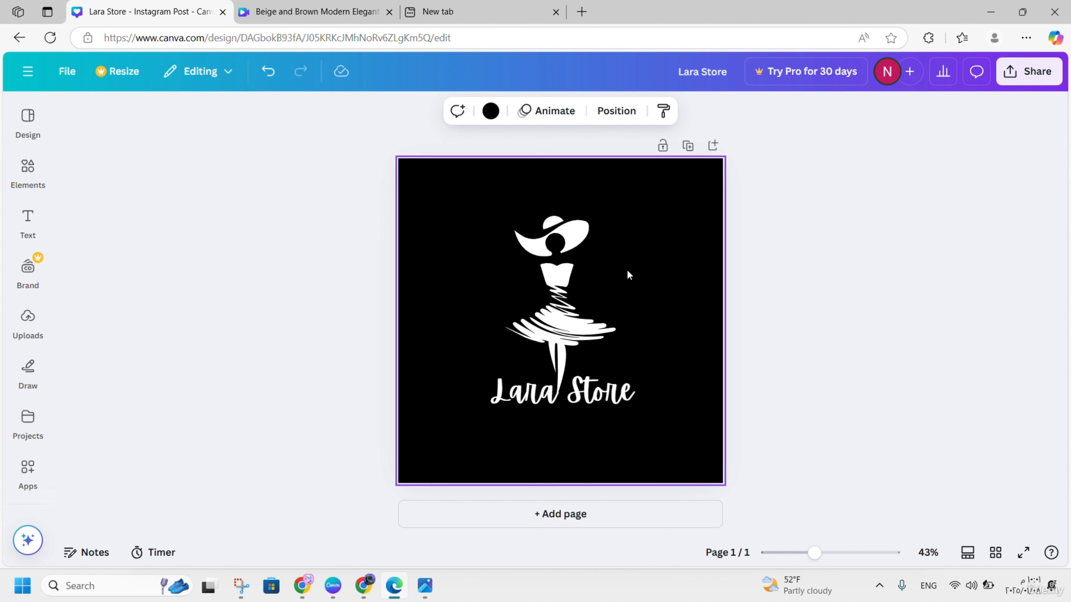
Step: Try to enable a transparent background for the logo's PNG download, dismissing the paid upgrade offer
left_click(1049, 73)
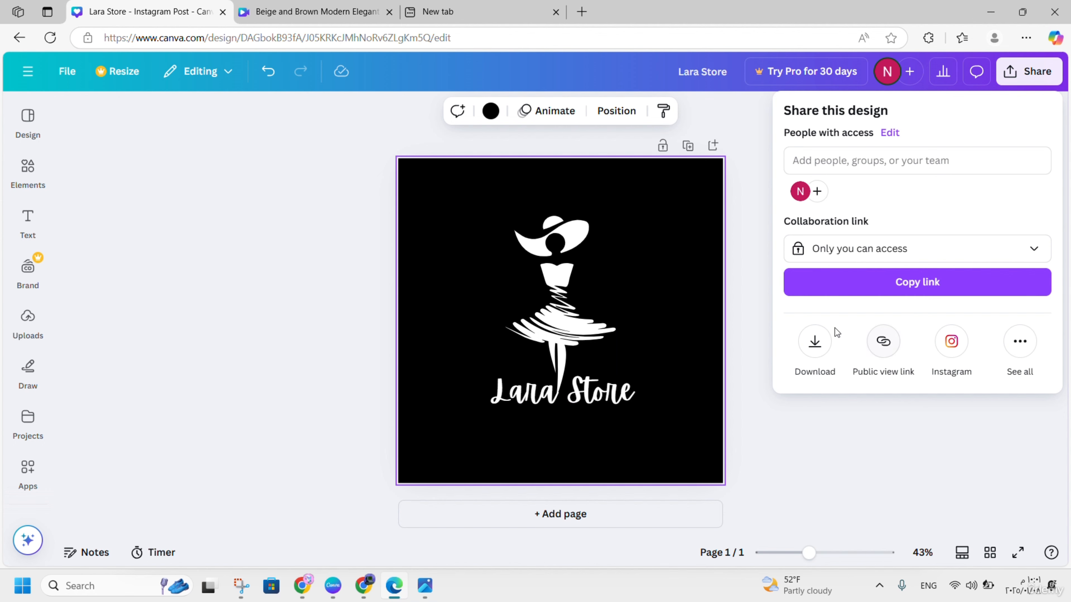
left_click(814, 345)
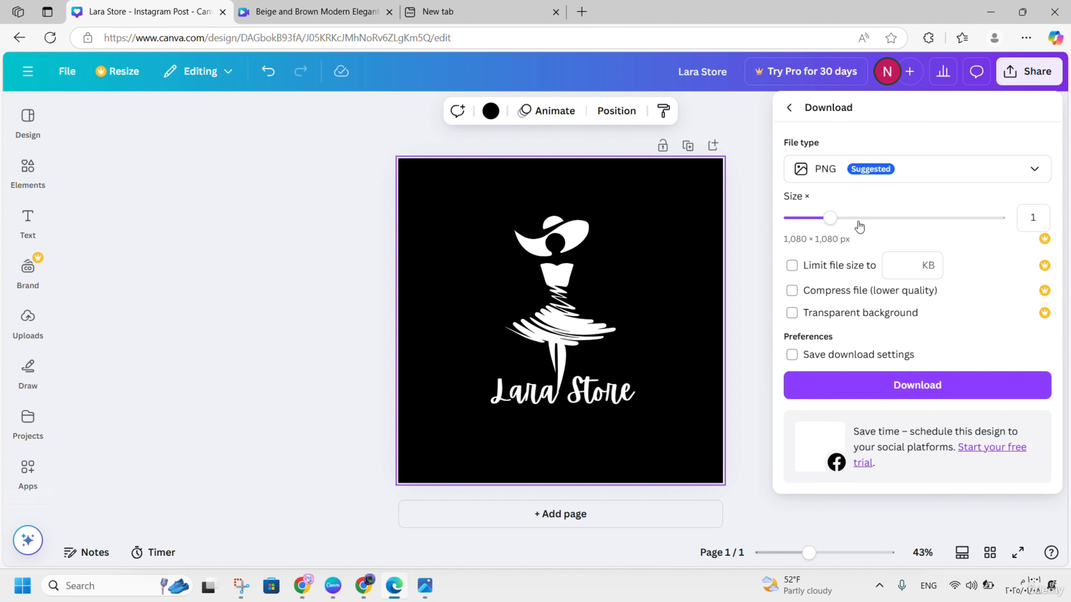
left_click(792, 314)
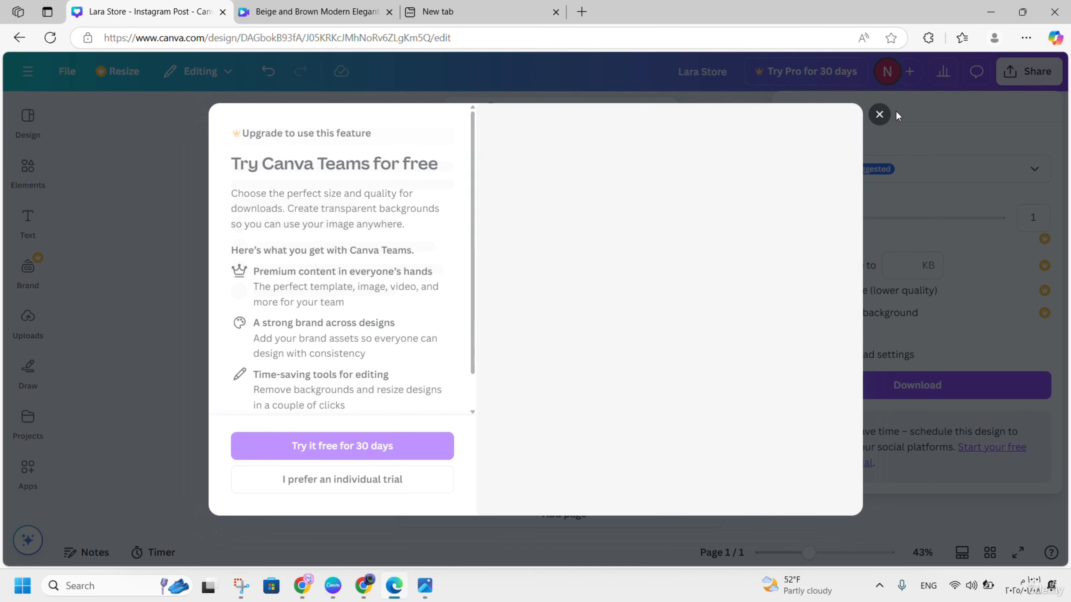
left_click(879, 114)
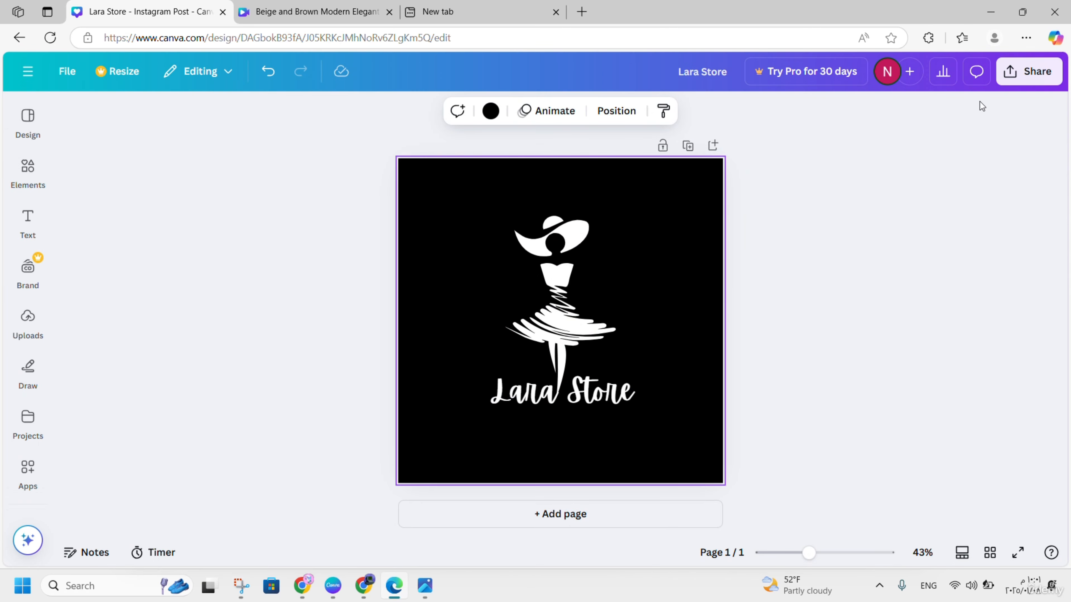
left_click(1027, 73)
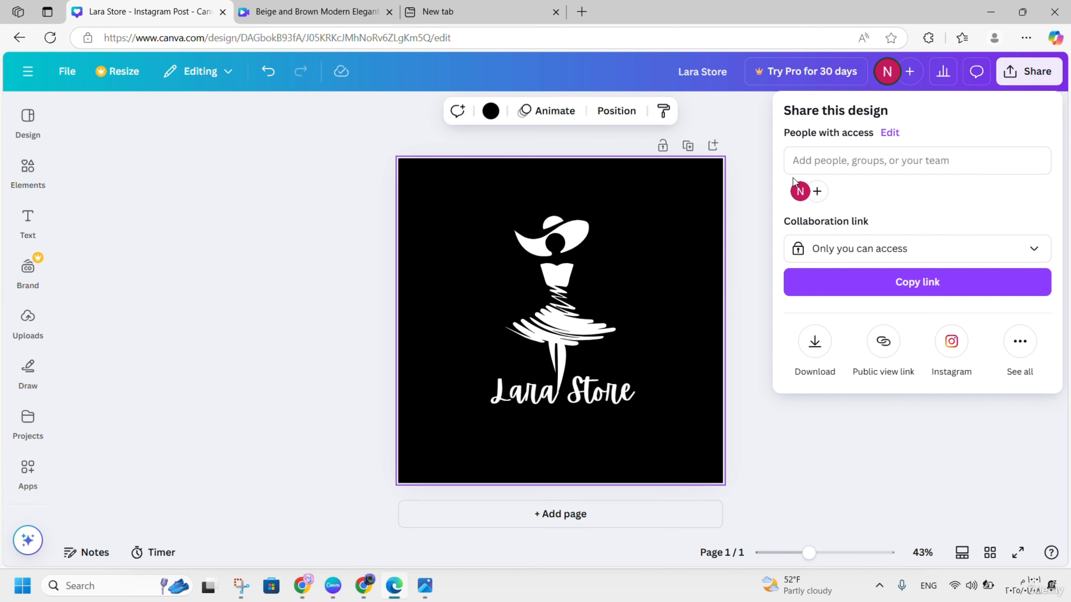
Step: Search the web for "remove bg" in the empty browser tab and open the remove.bg website
left_click(421, 5)
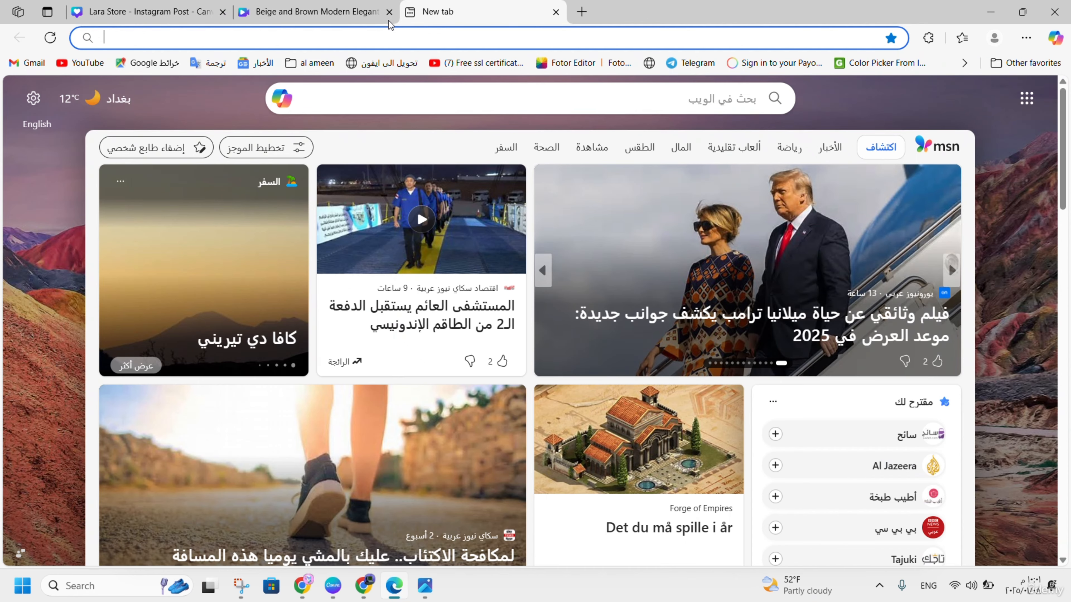
type("remove ")
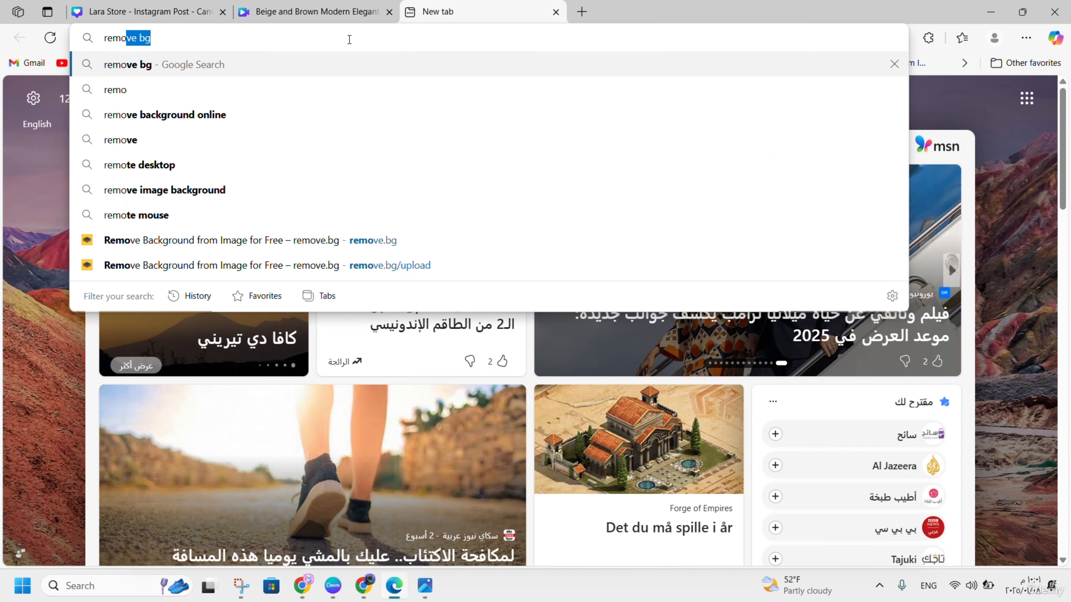
type("bg")
key("Return")
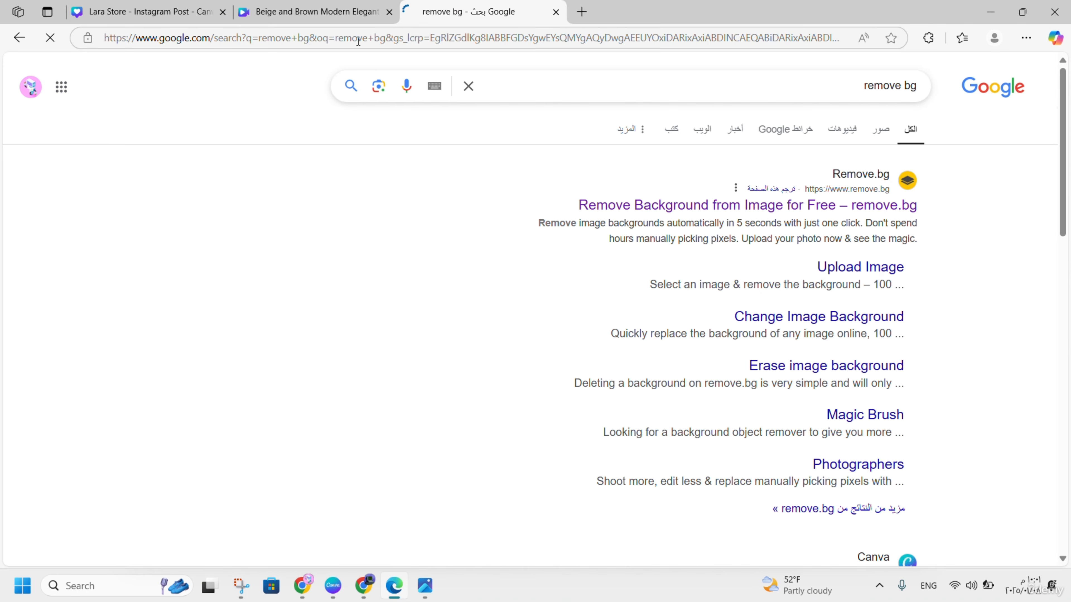
left_click(671, 205)
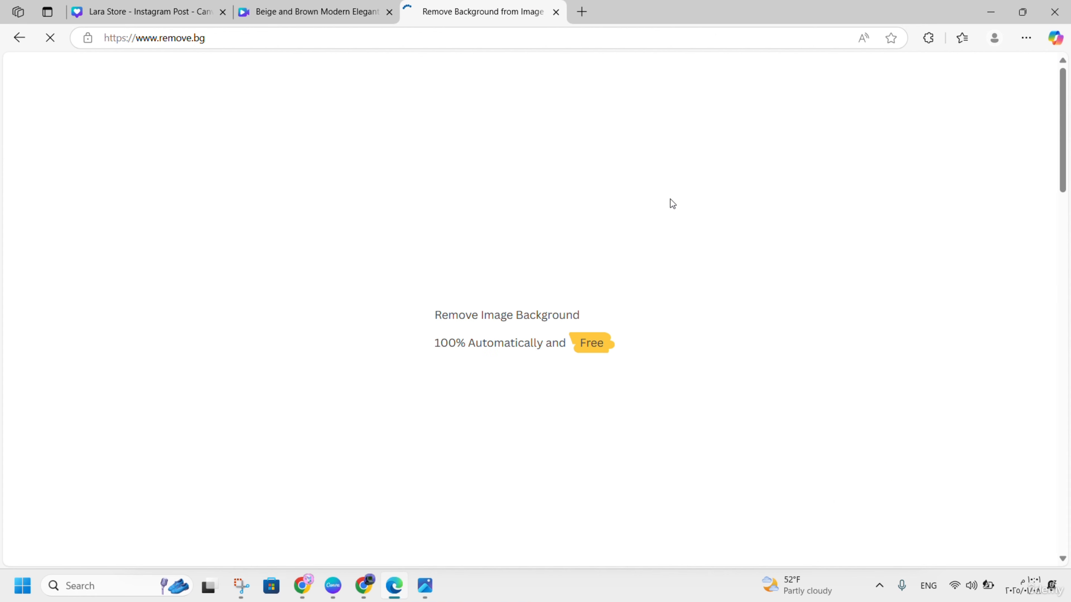
Step: Remove the background of the Lara Store image from the Downloads folder and download the 500 × 500 px result
left_click(708, 343)
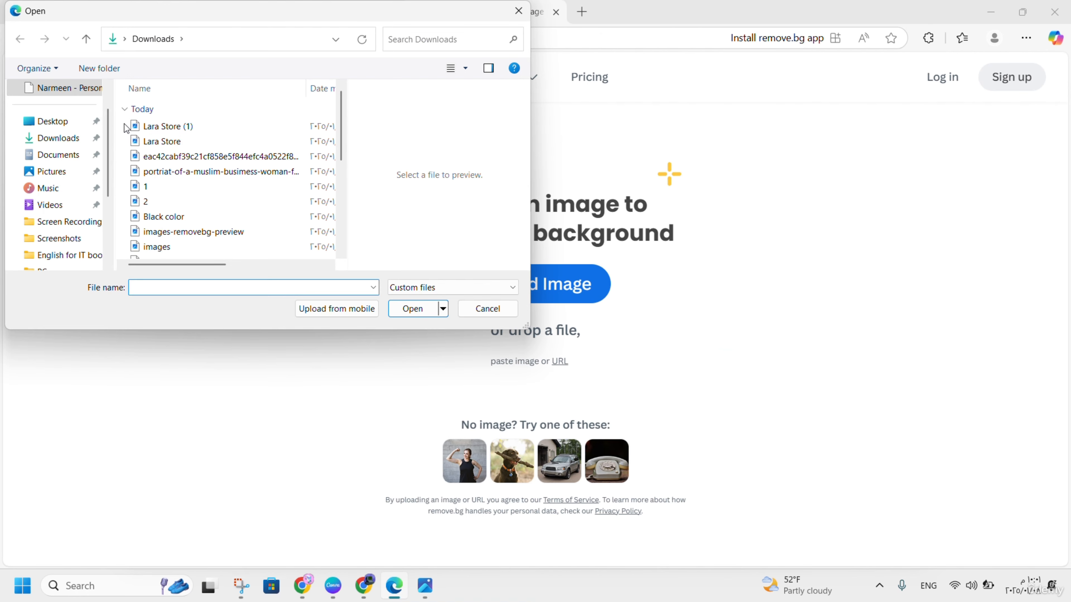
left_click(164, 145)
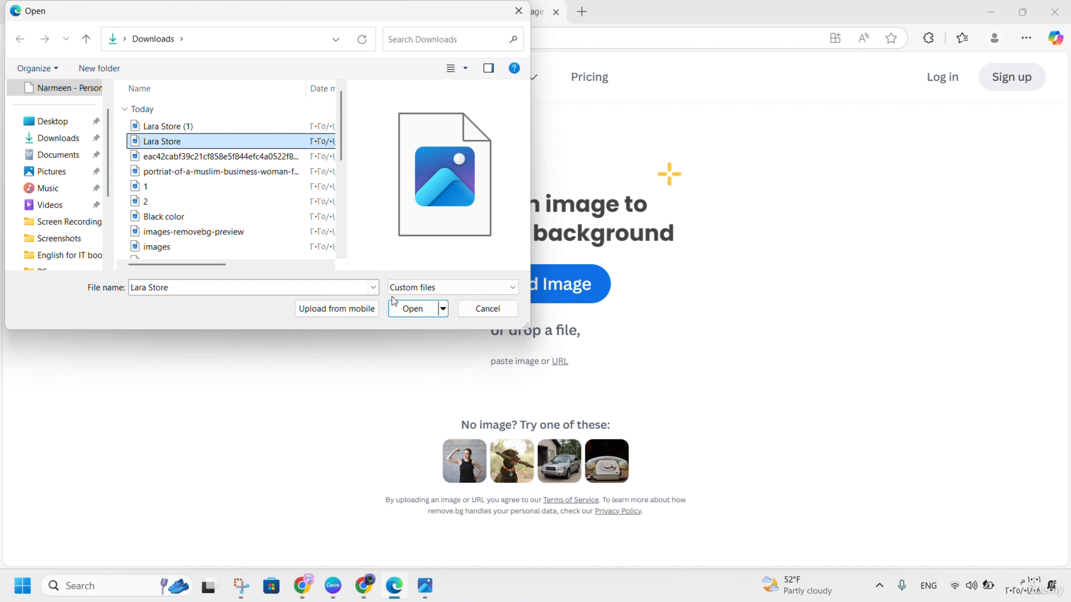
left_click(413, 309)
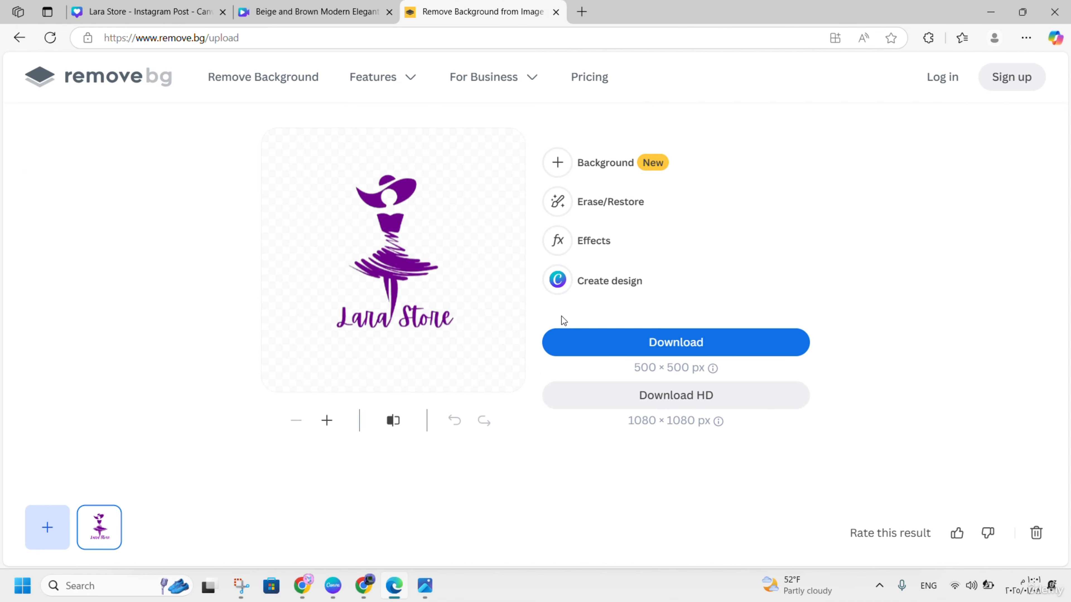
left_click(622, 346)
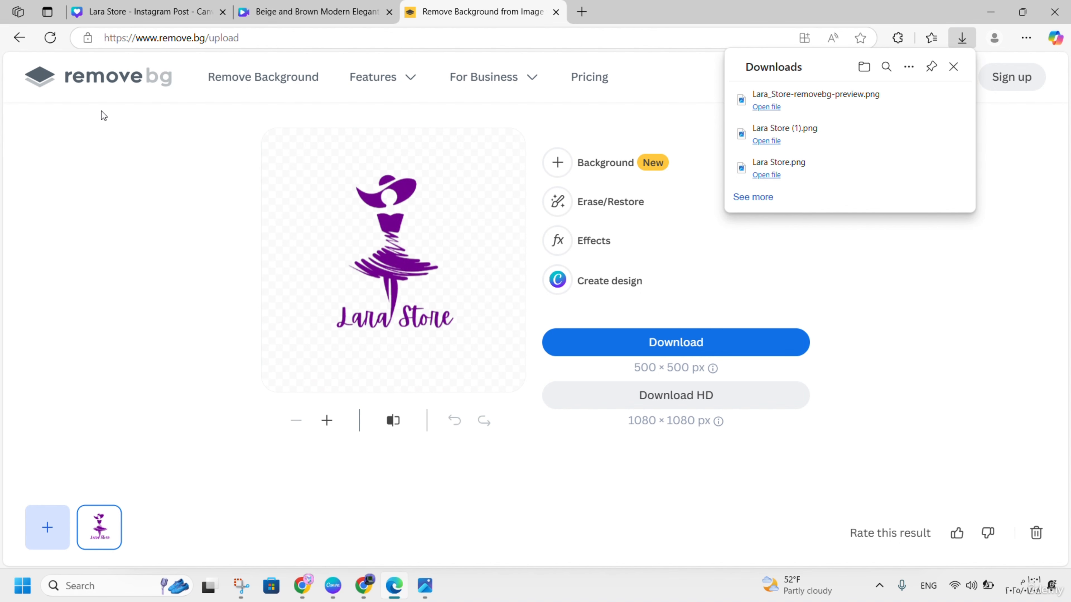
Step: Upload Lara Store (1) for background removal, dismiss the Magic Brush offer and download the 500 × 500 px result
left_click(22, 45)
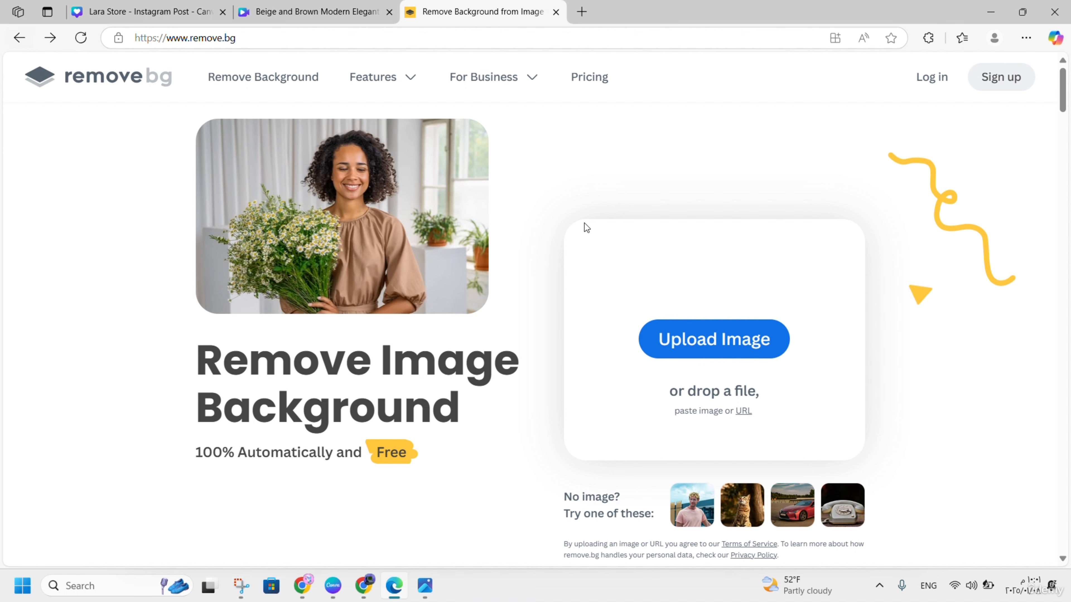
left_click(705, 339)
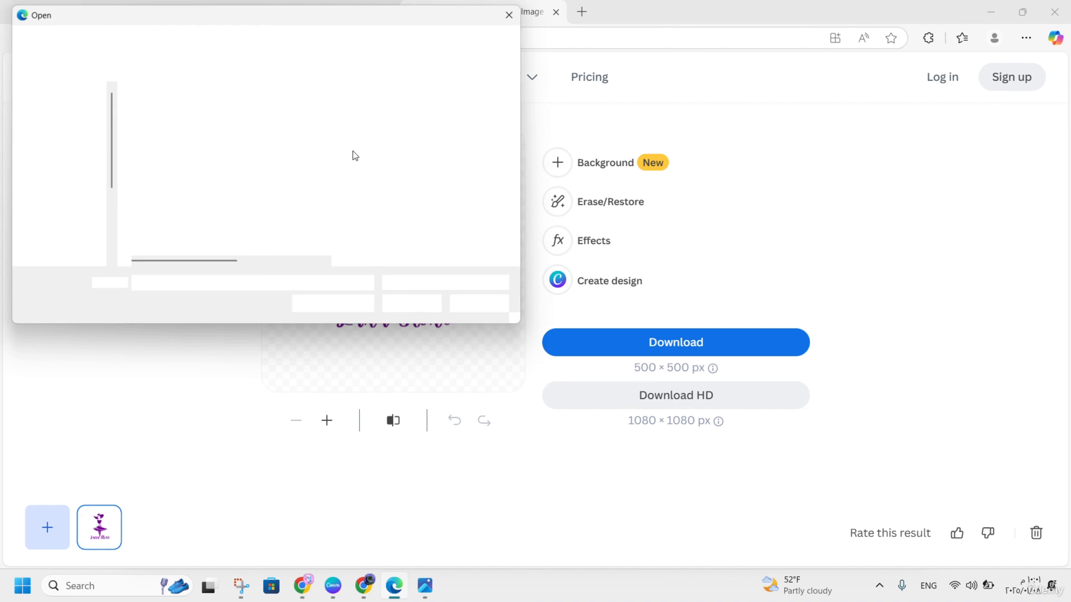
left_click(201, 141)
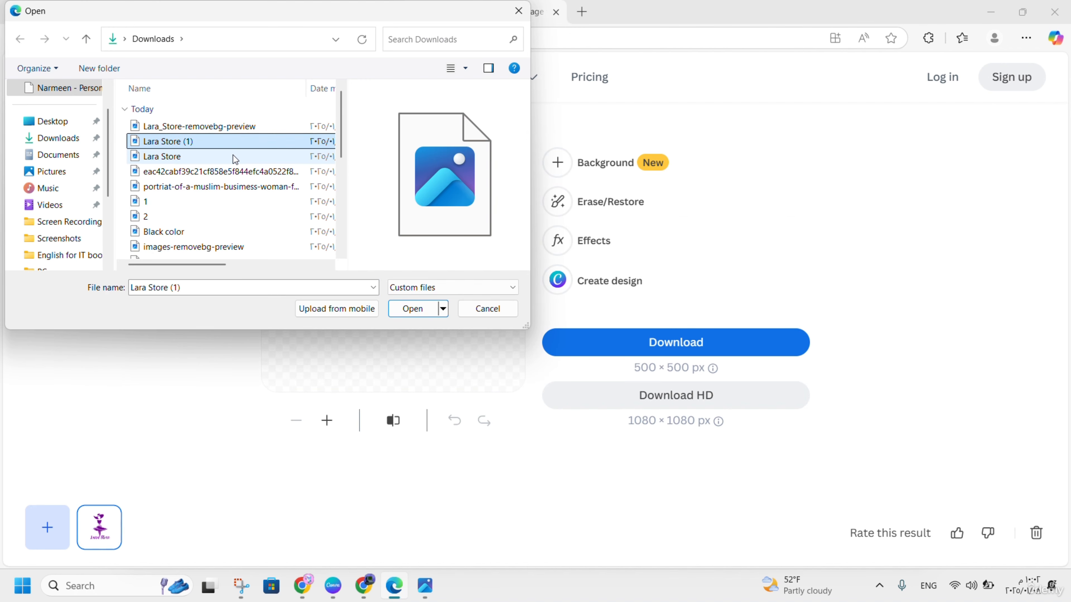
left_click(412, 309)
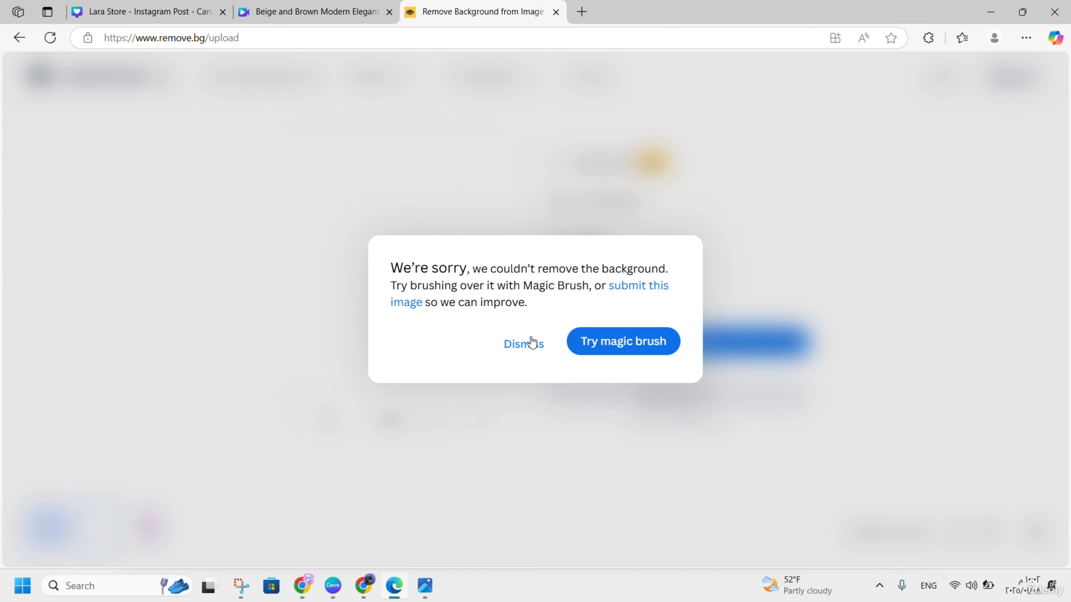
left_click(532, 342)
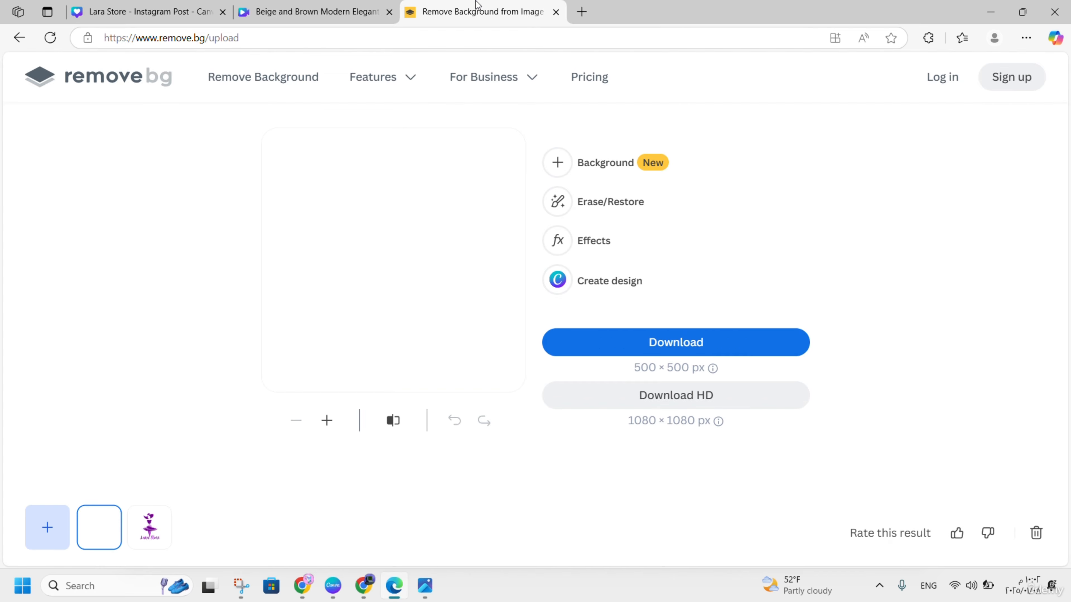
left_click(656, 345)
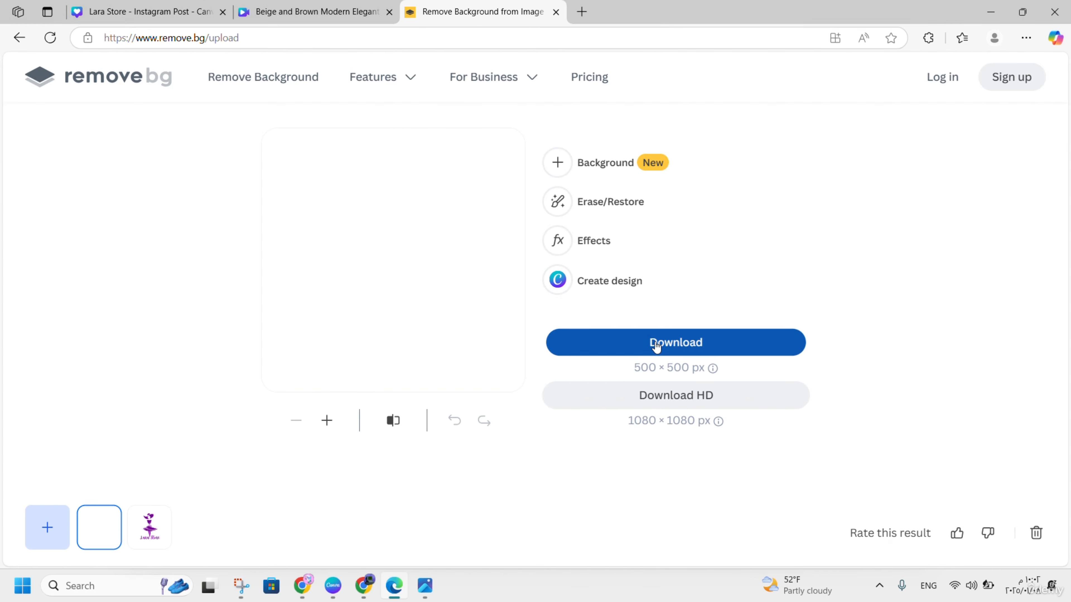
Step: Return to the Beige and Brown Modern Elegant design and delete the purple logo with the white background from its first page
left_click(166, 12)
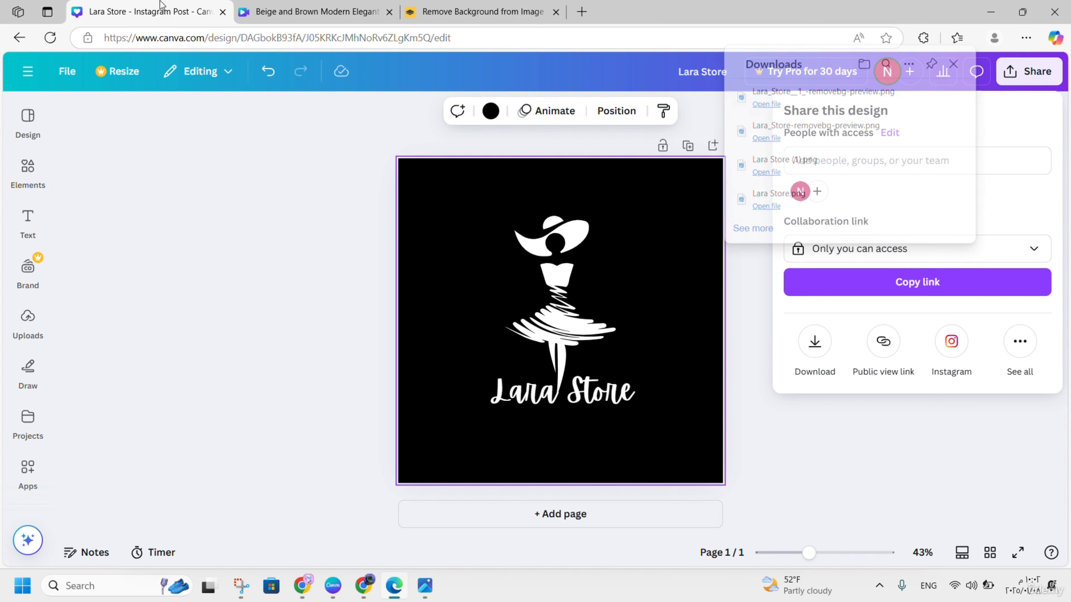
left_click(295, 12)
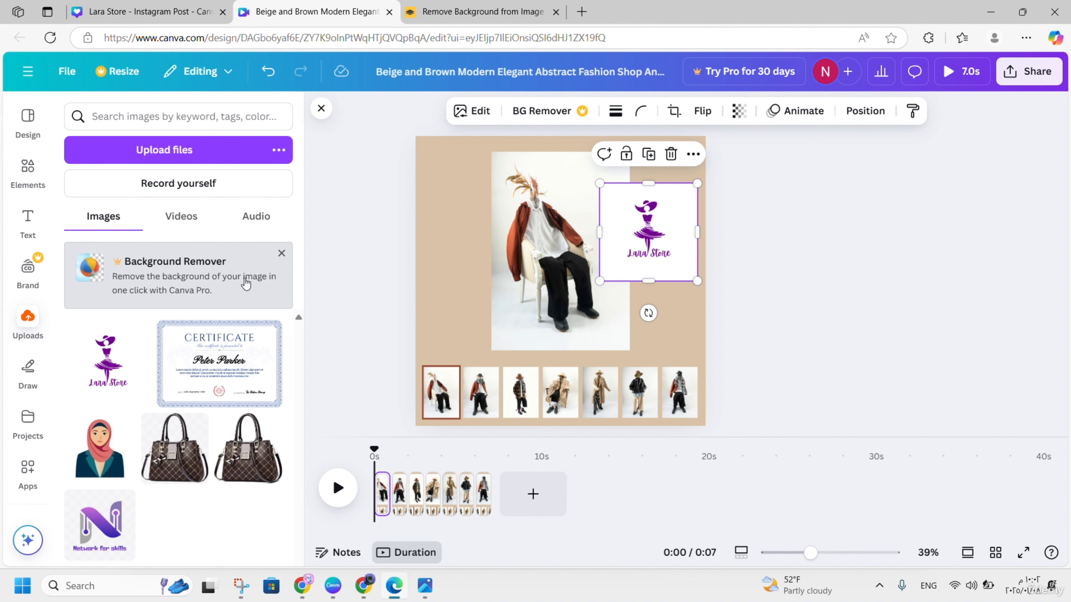
left_click(383, 235)
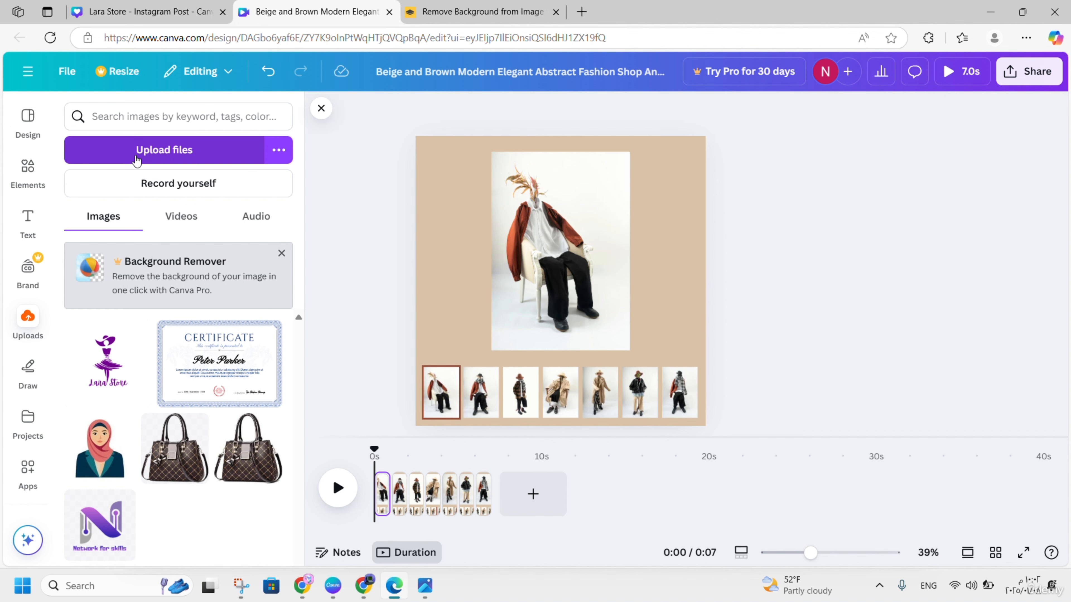
Step: Upload Lara_Store__1_-removebg-preview and Lara_Store-removebg-preview from the Downloads folder to the design's image uploads
left_click(137, 159)
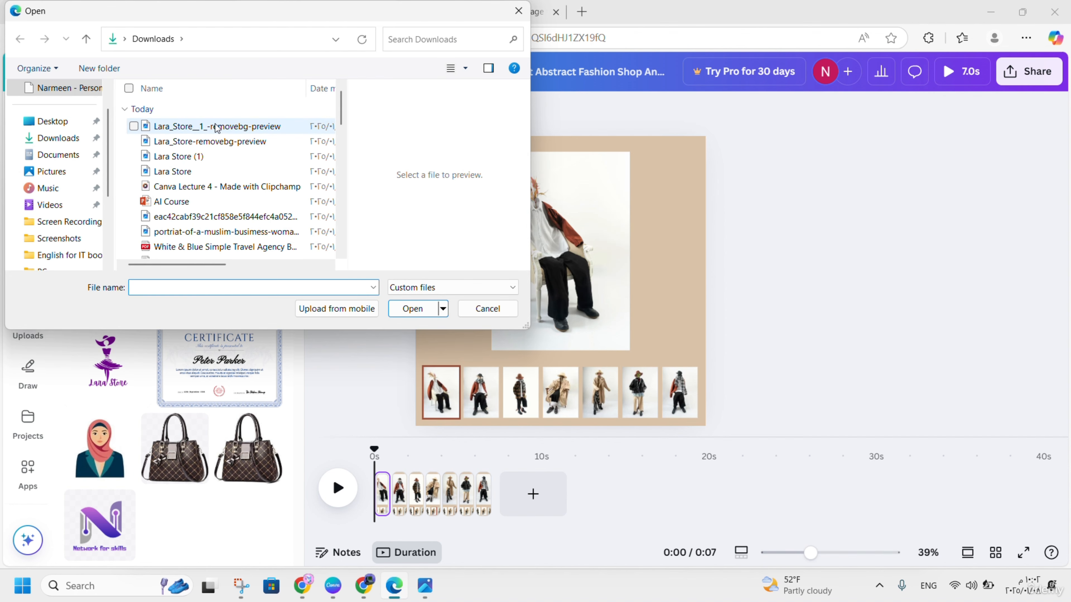
left_click(216, 128)
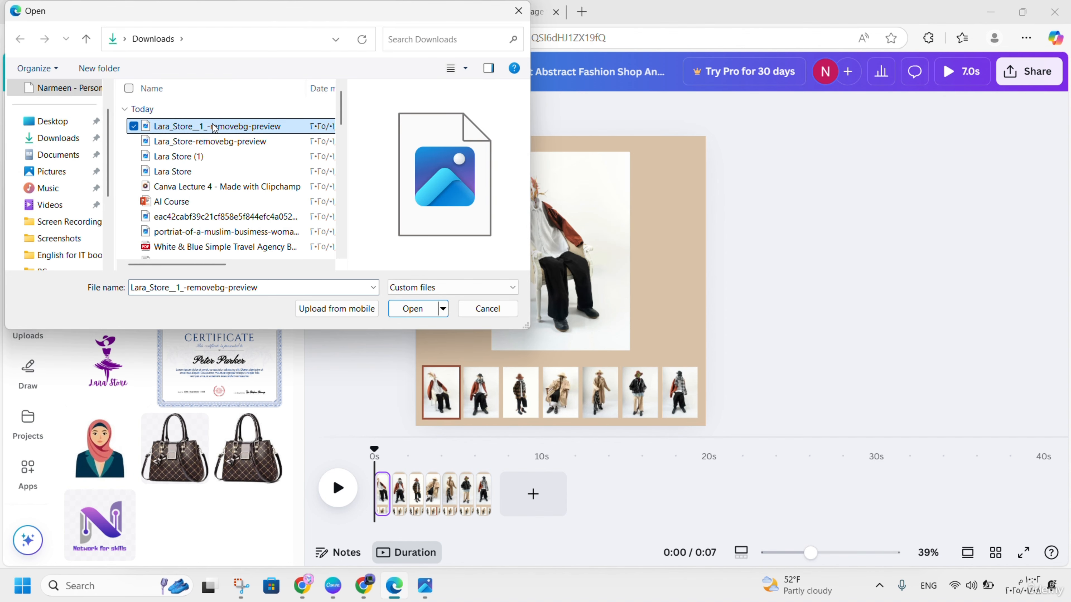
left_click(134, 141)
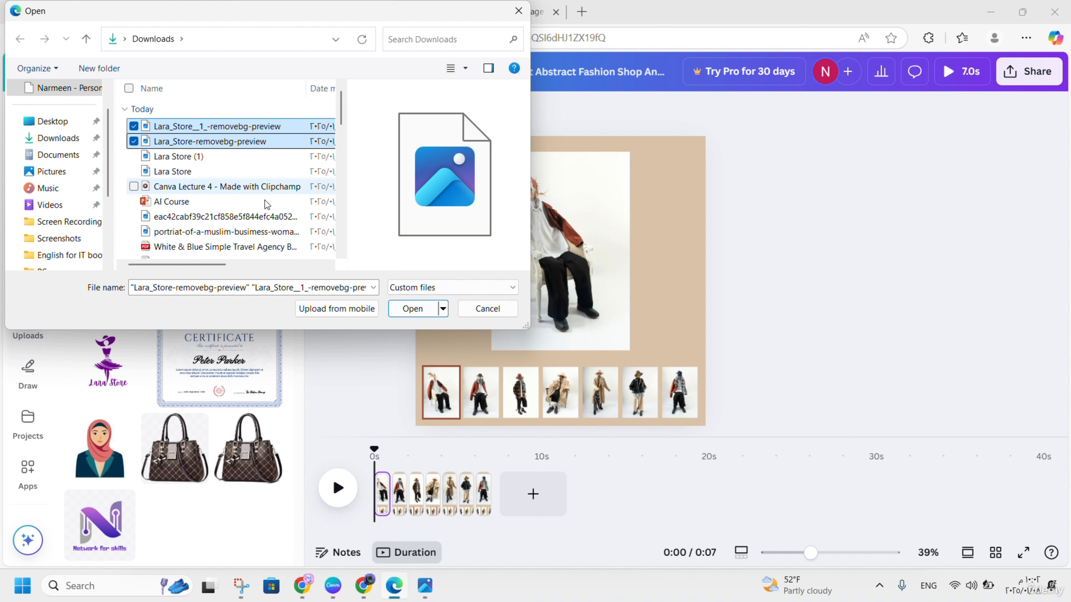
left_click(422, 311)
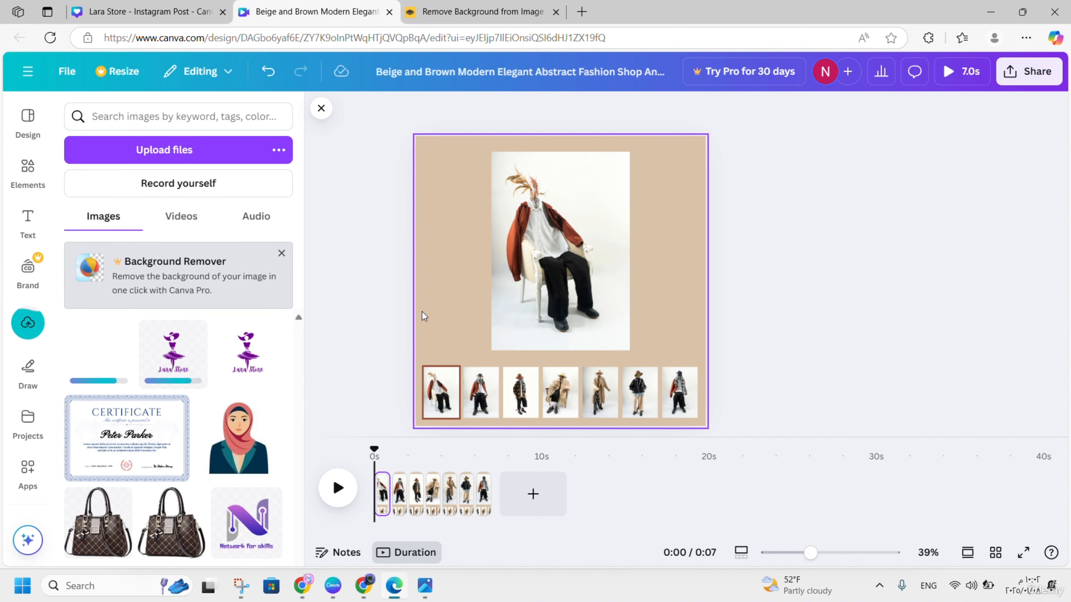
Step: Add the transparent purple Lara Store logo to the first page, shrunk and placed in the page's upper-left corner
left_click(163, 359)
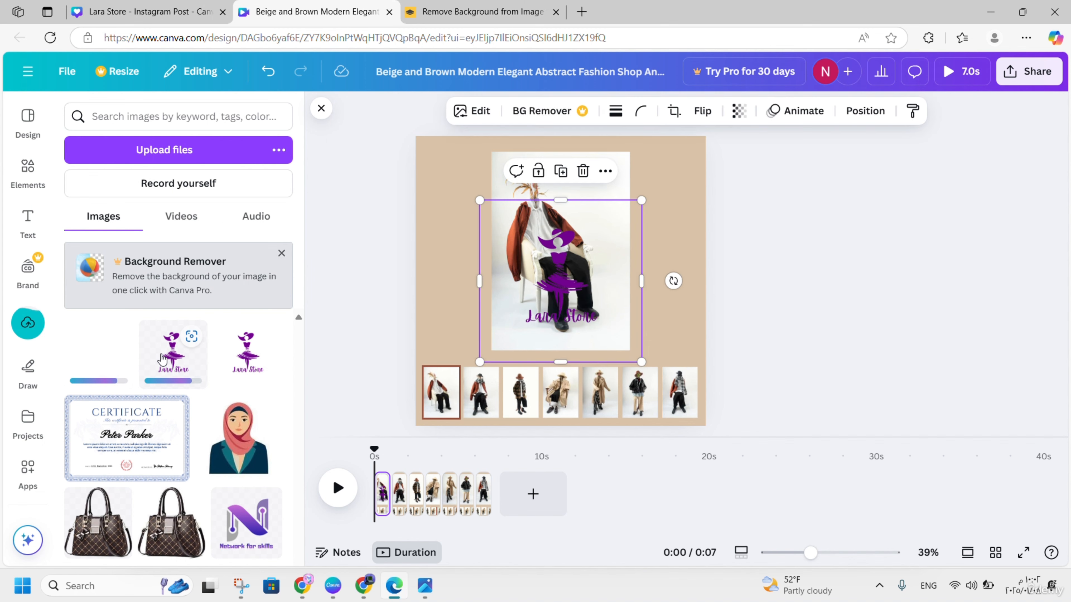
left_click_drag(564, 276, 662, 203)
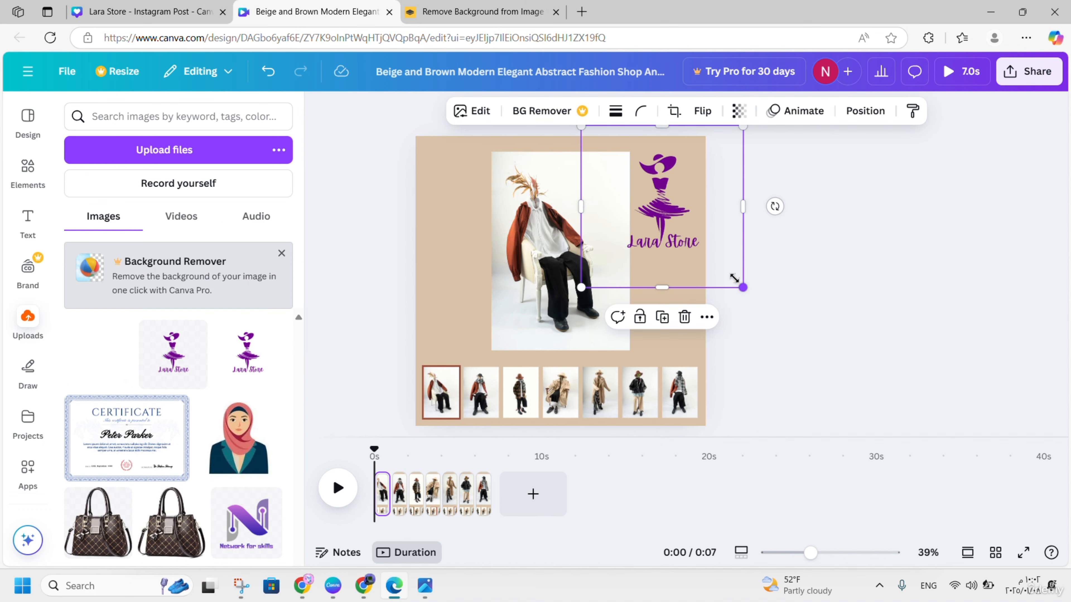
left_click_drag(734, 278, 456, 192)
Step: Try the other background-removed Lara Store upload on the first page, move it aside and delete it
left_click(116, 337)
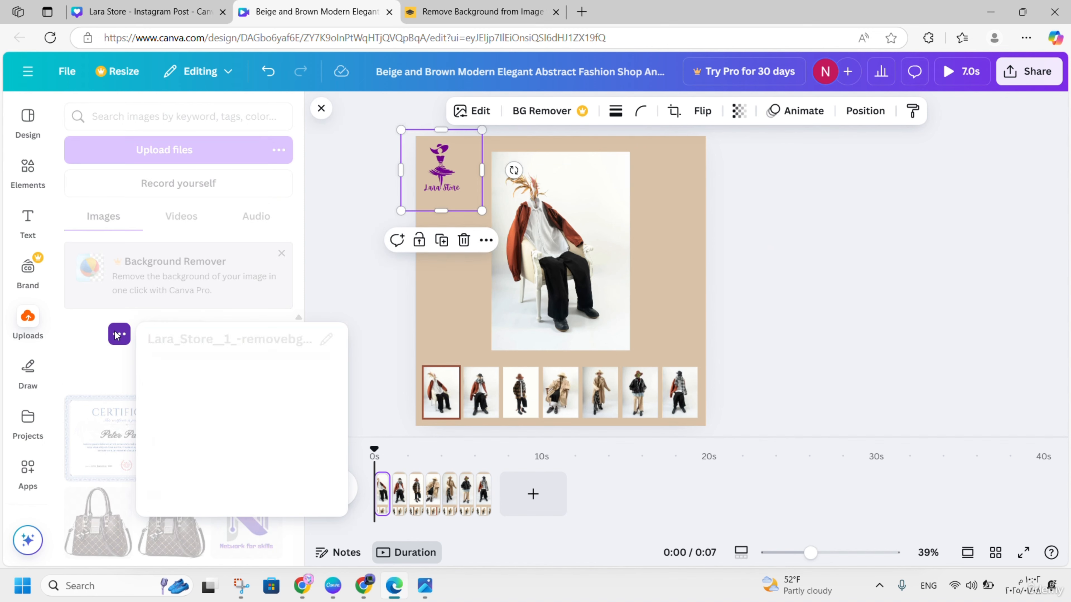
left_click(88, 371)
left_click(88, 371)
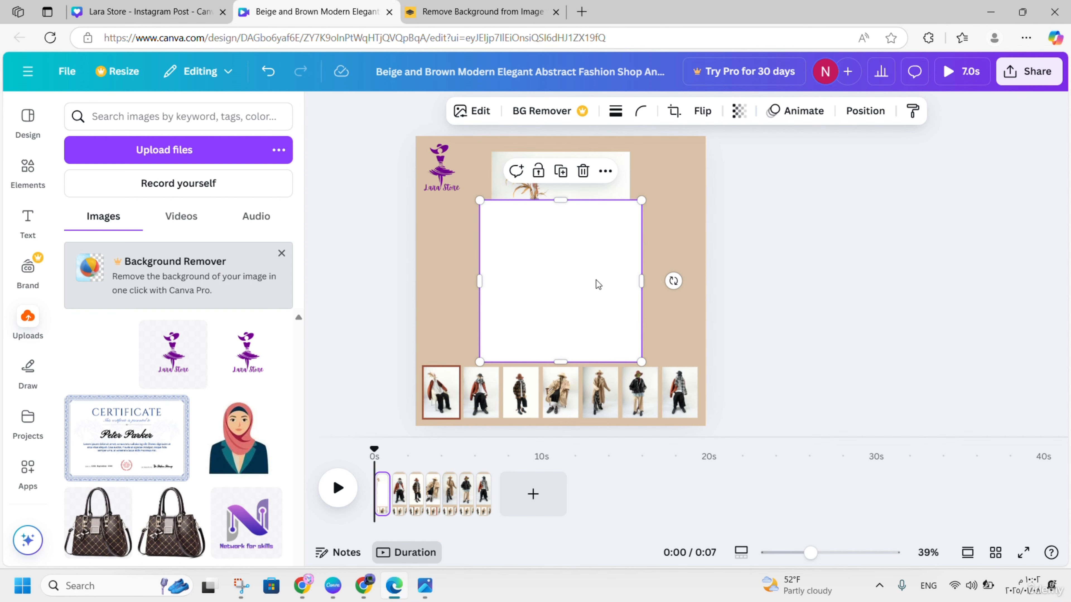
left_click_drag(597, 285, 425, 285)
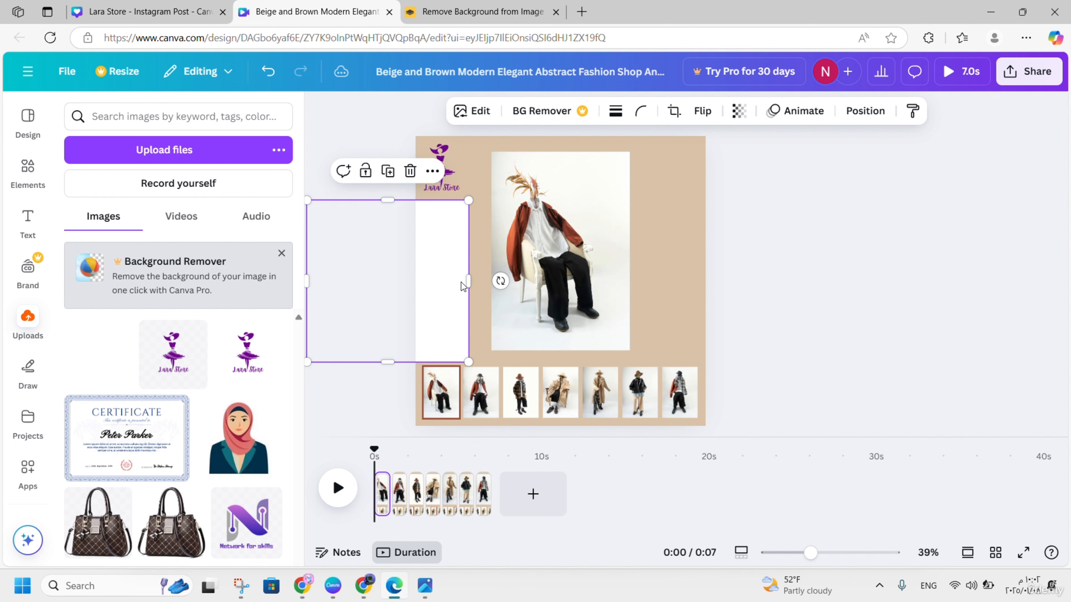
key("Delete")
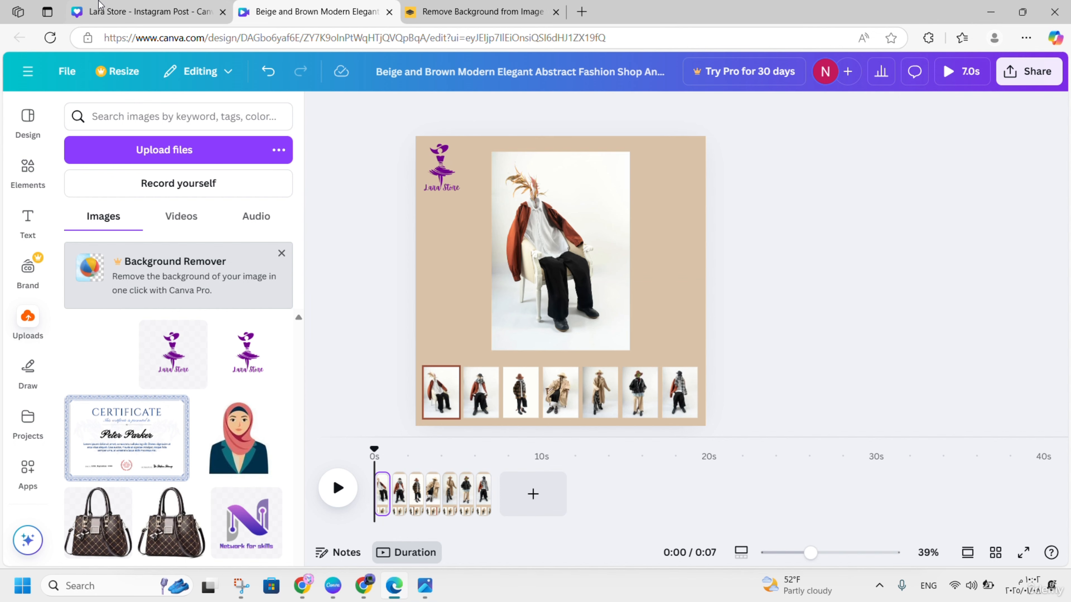
Step: Switch to the Lara Store logo design and set a solid black page background behind the white logo
left_click(127, 11)
left_click(293, 286)
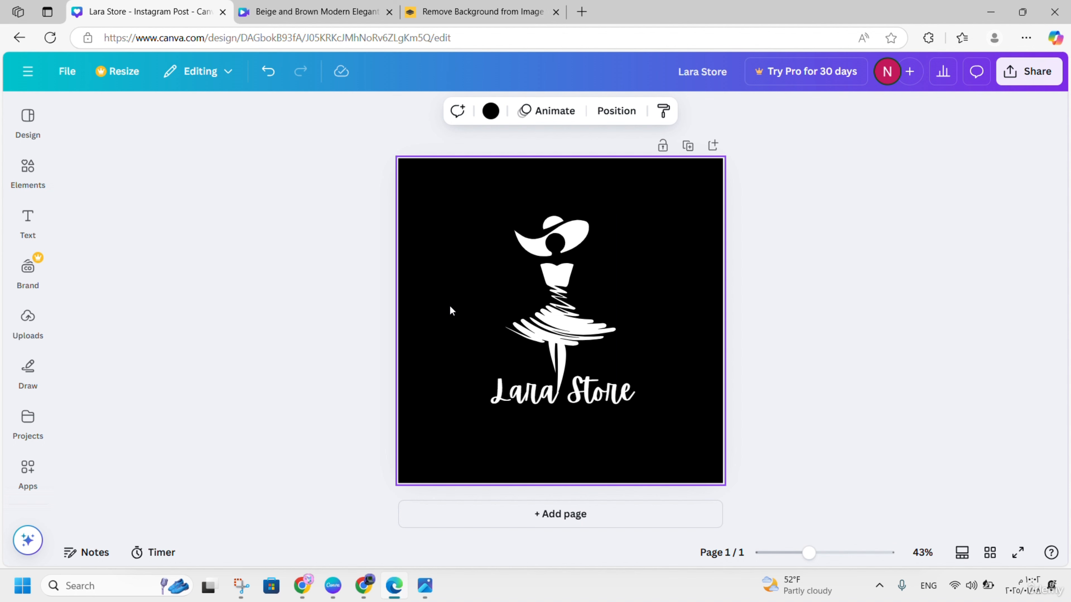
left_click(267, 74)
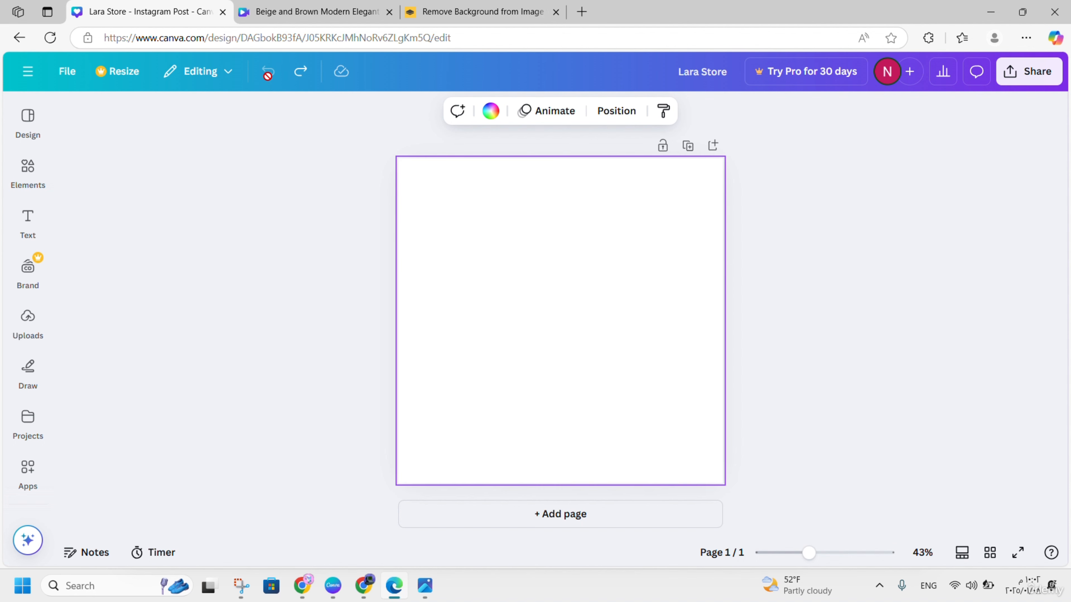
left_click(300, 72)
key("ctrl+z")
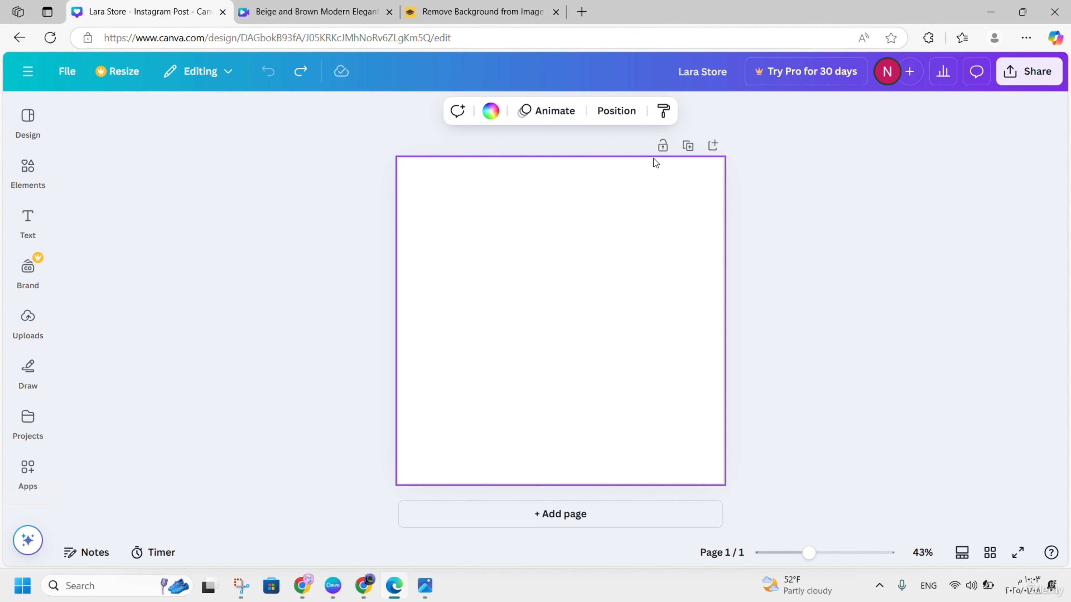
left_click(489, 111)
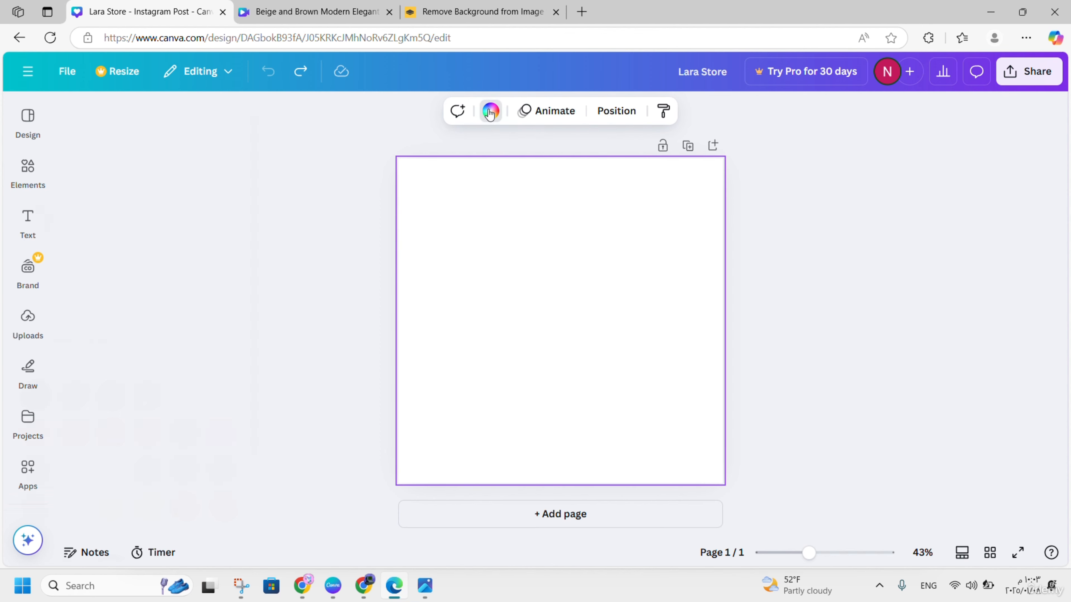
left_click(80, 395)
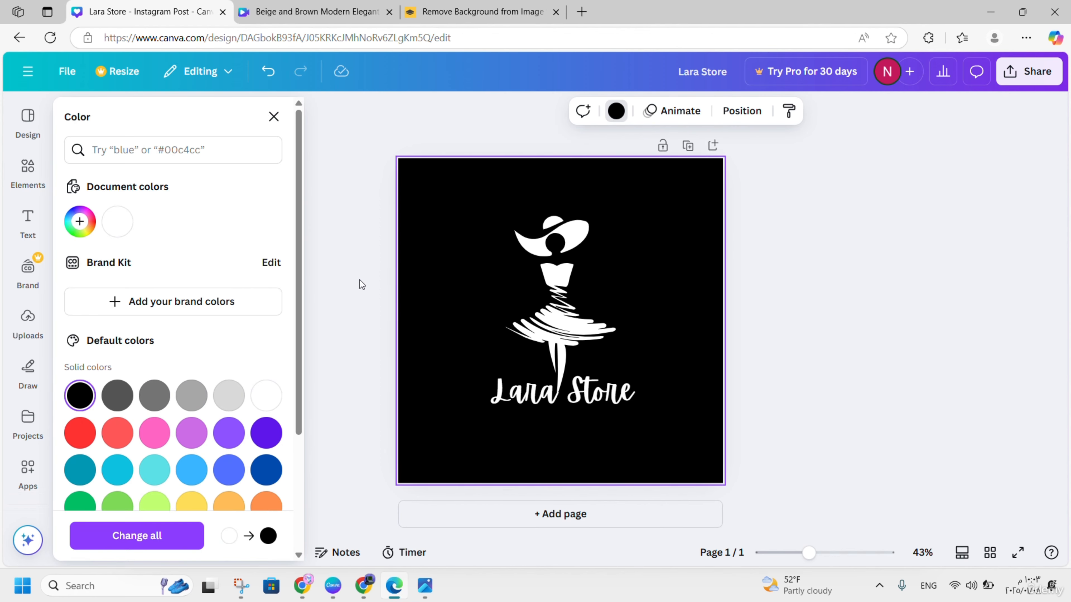
left_click(796, 198)
Step: Download the white-on-black Lara Store logo as a 1,080 × 1,080 px PNG
left_click(1014, 79)
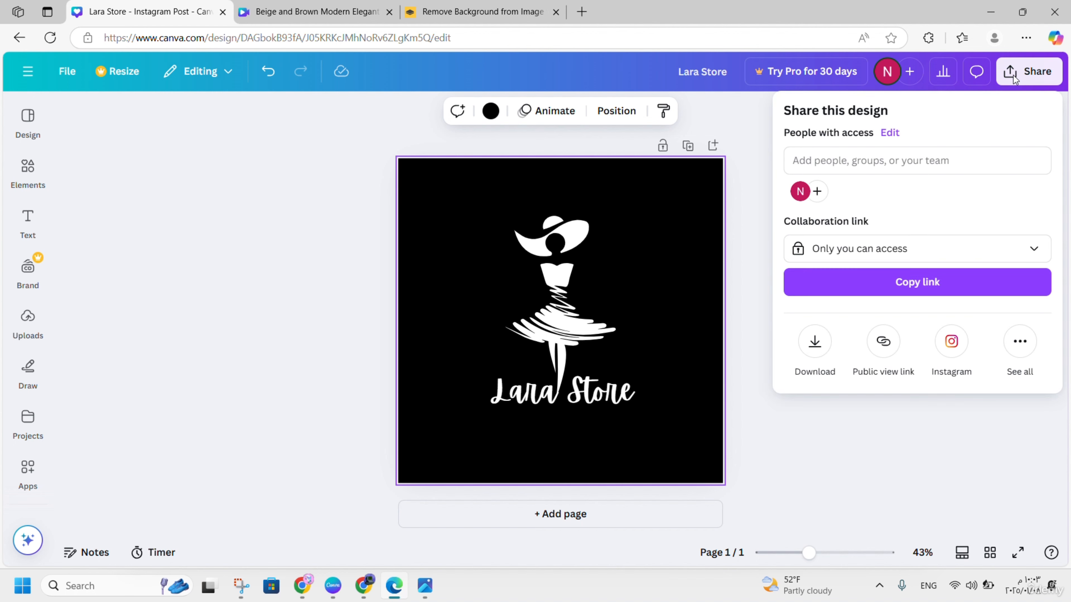
left_click(814, 356)
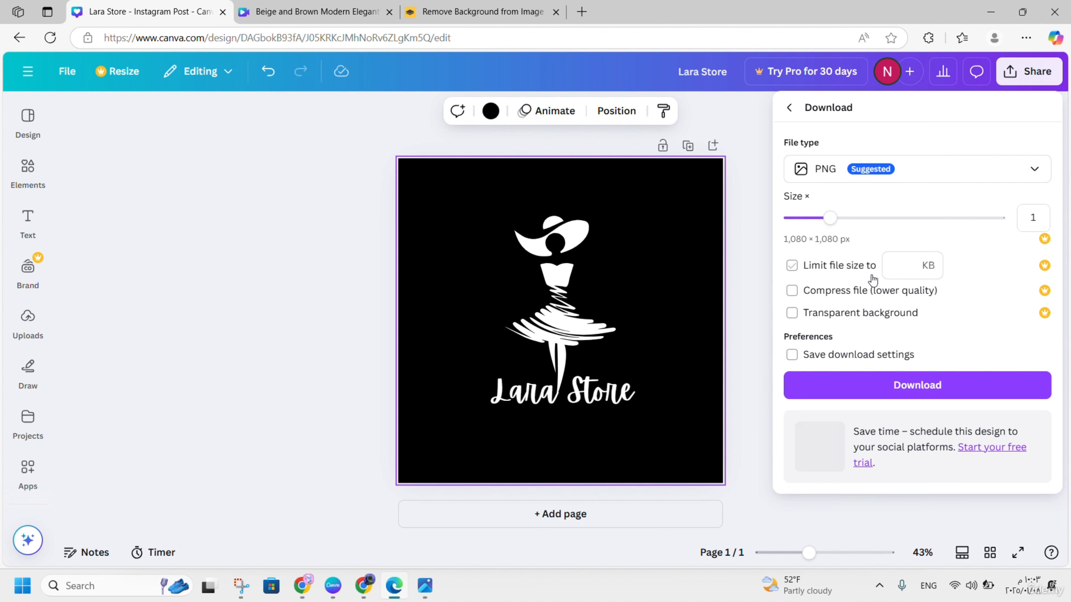
left_click(893, 390)
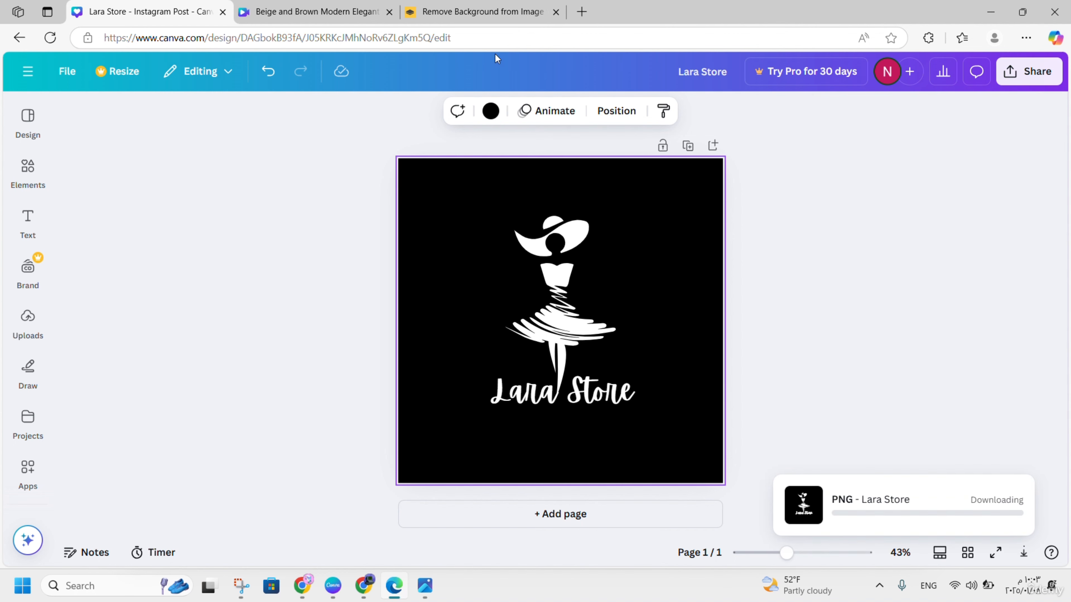
Step: Switch to remove.bg, upload Lara Store (2) for background removal and download the 500 × 500 px result
left_click(425, 6)
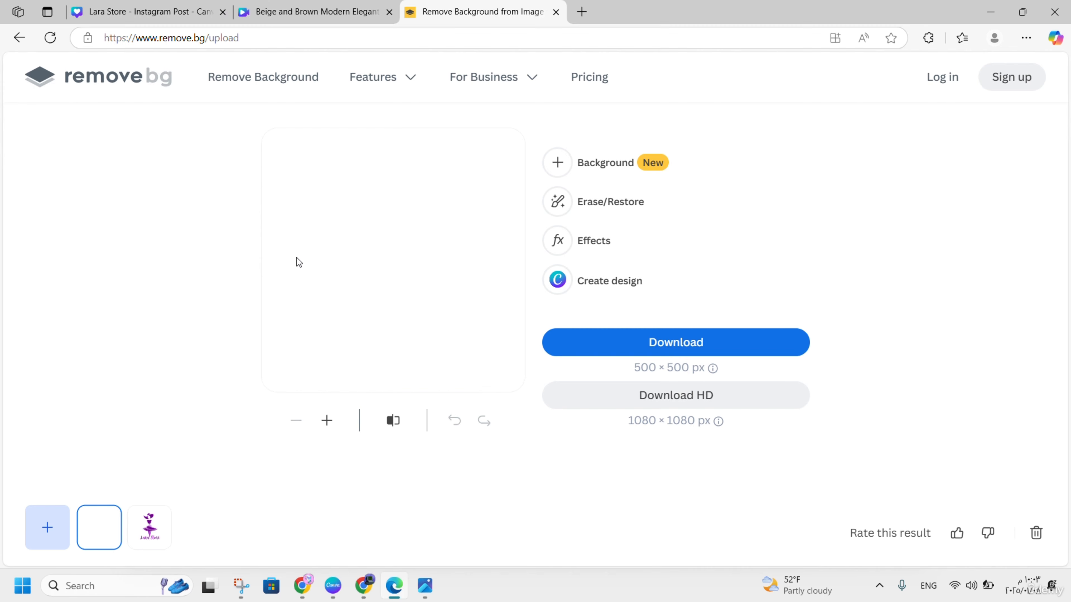
left_click(20, 38)
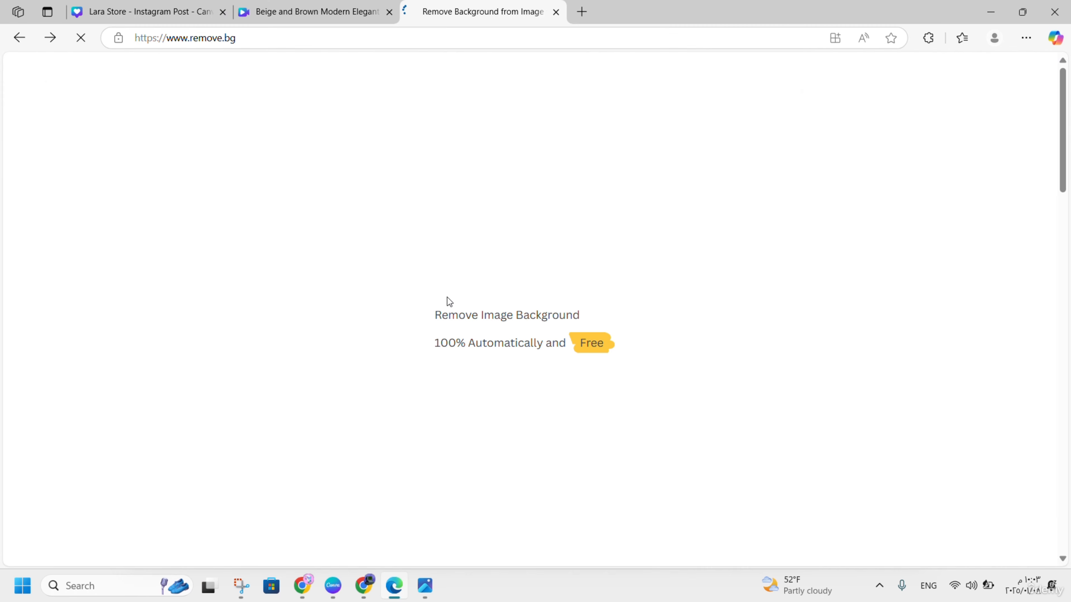
left_click(718, 349)
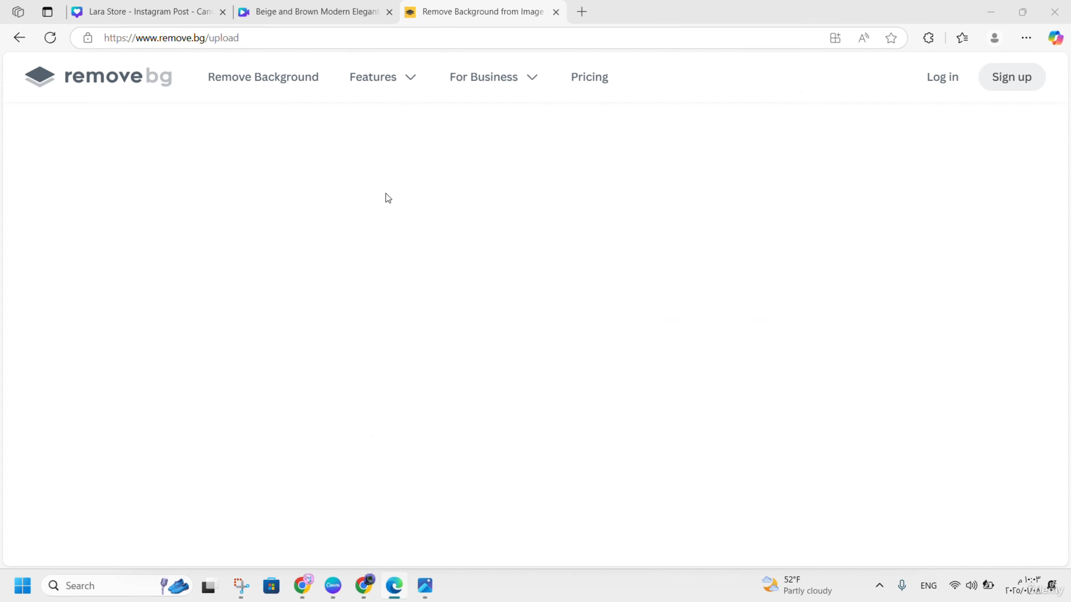
left_click(174, 126)
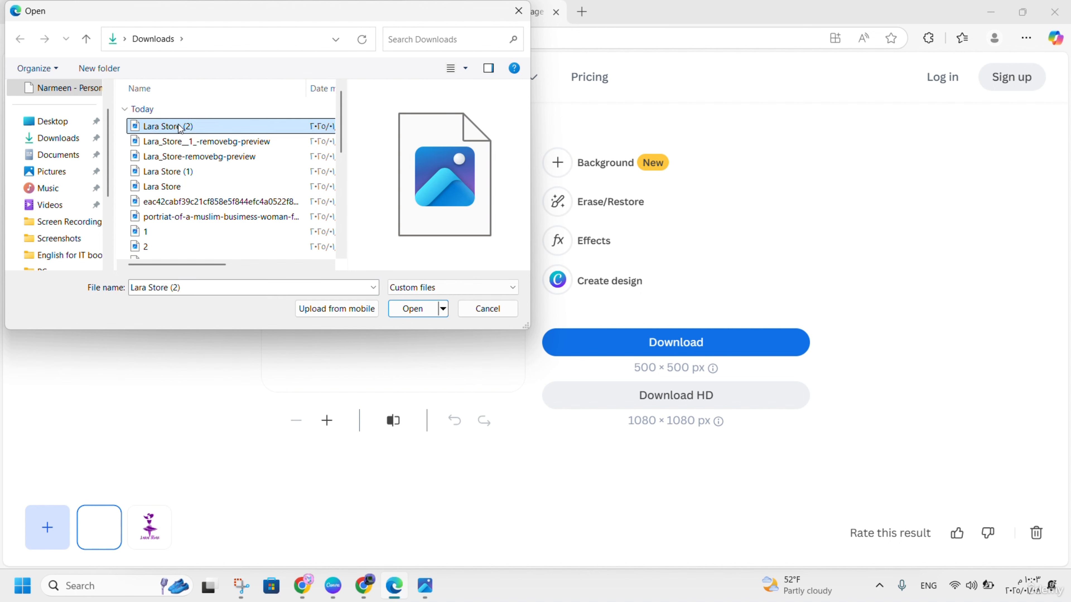
left_click(174, 126)
left_click(424, 312)
left_click(425, 312)
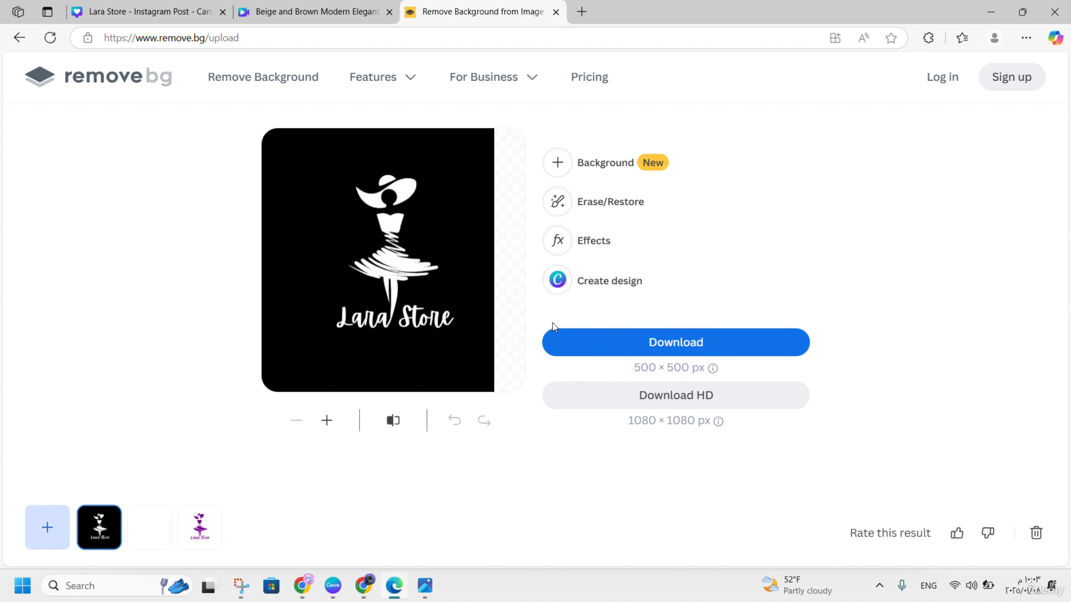
left_click(649, 350)
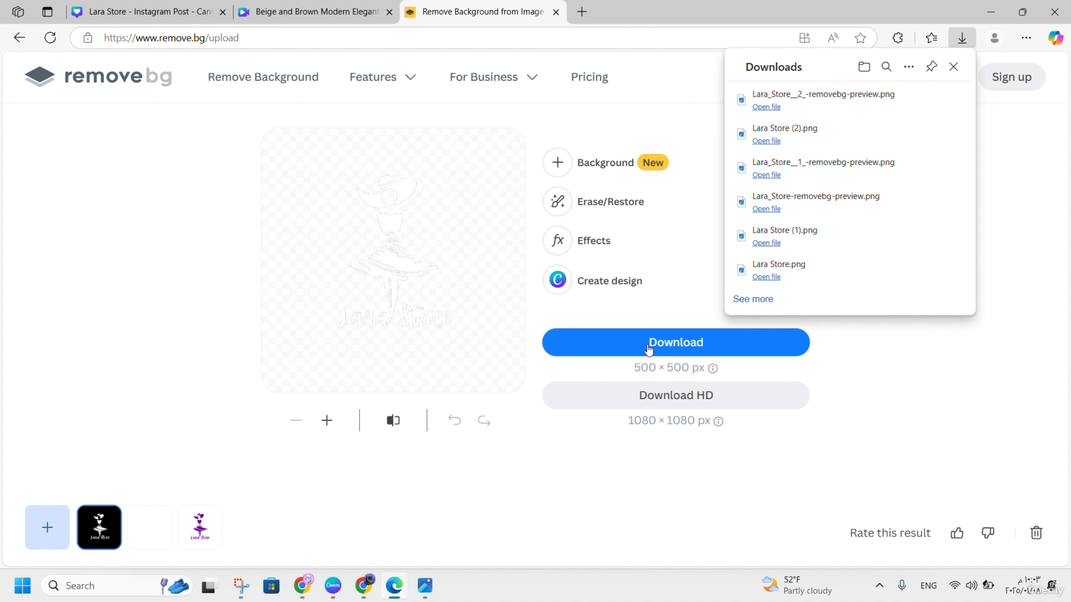
Step: Return to the Beige and Brown Modern Elegant design and upload Lara_Store__2_-removebg-preview
left_click(320, 12)
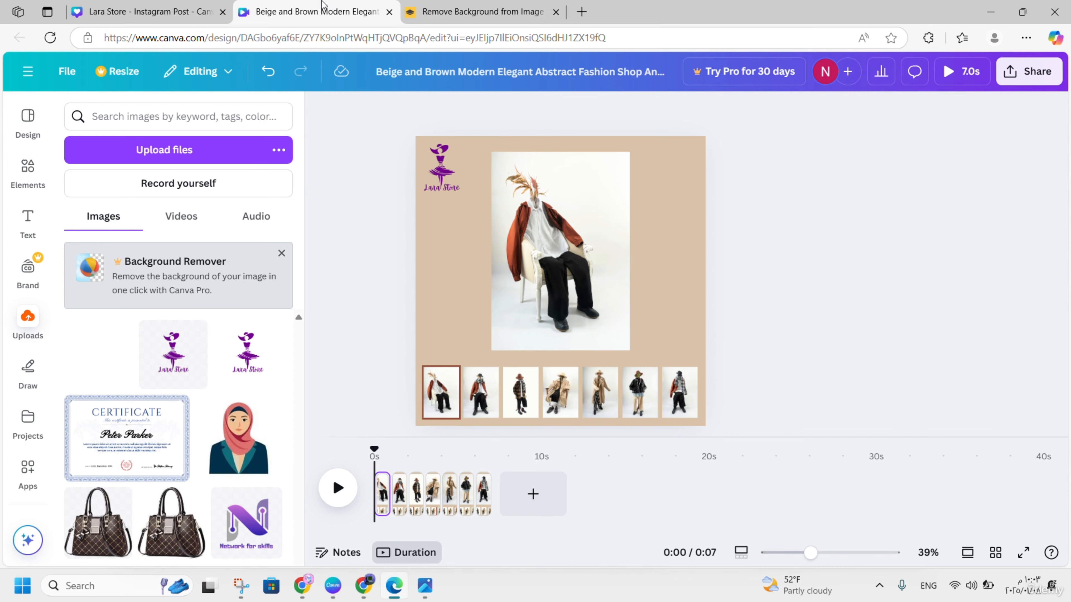
left_click(158, 149)
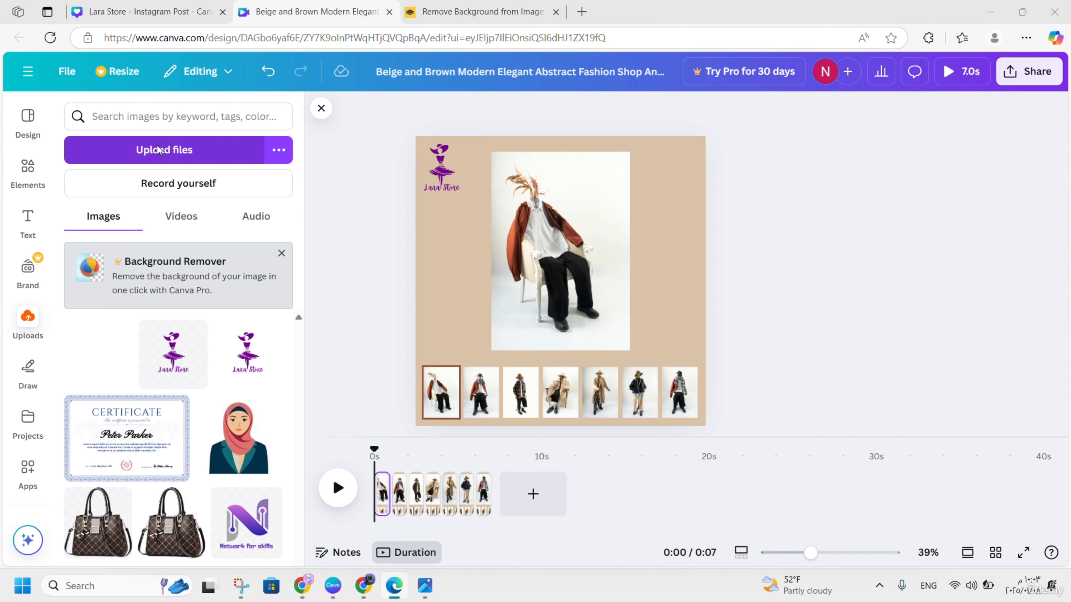
left_click(212, 127)
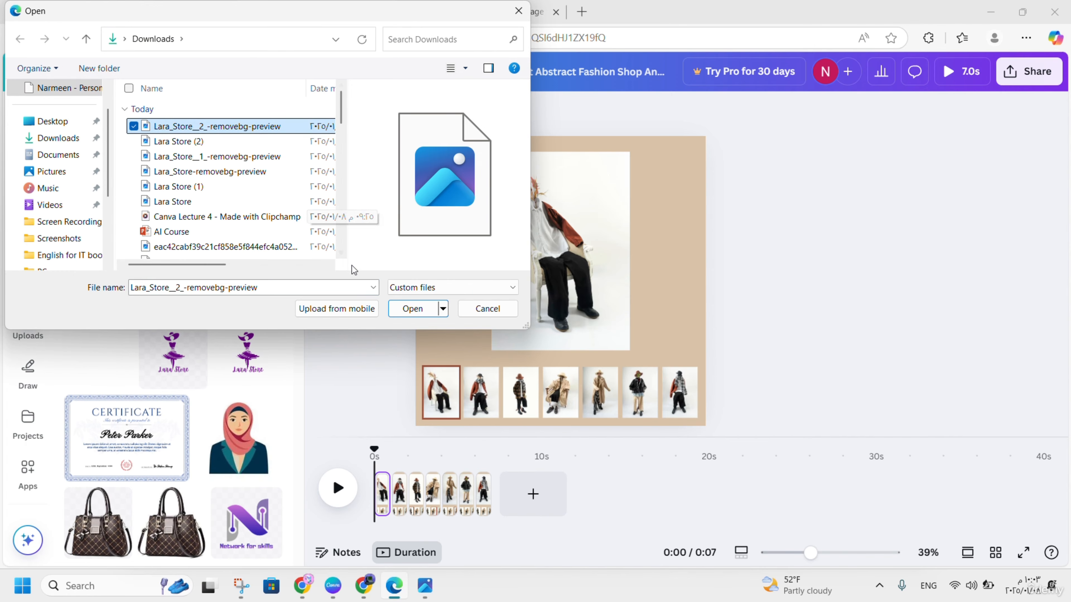
left_click(396, 308)
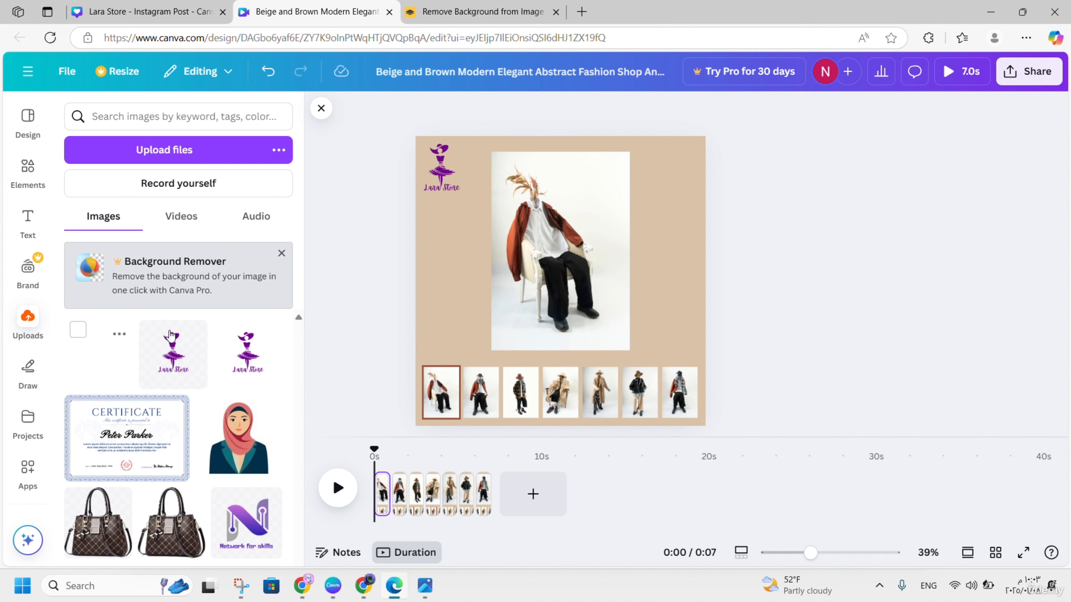
Step: Add the transparent white Lara Store logo to the first page, shrunk and placed in the page's upper-right corner
left_click(107, 367)
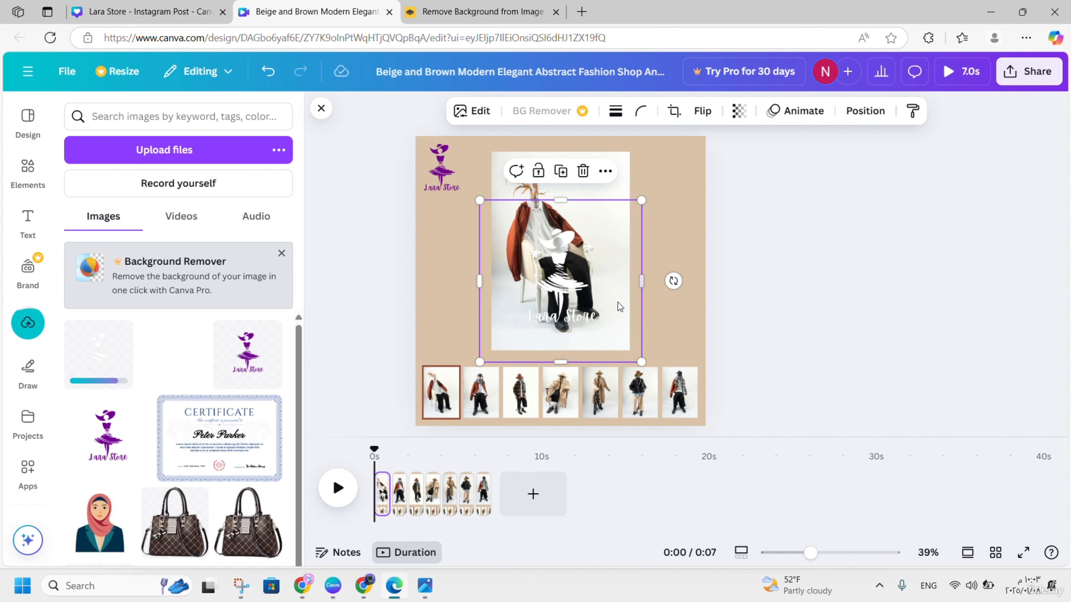
left_click_drag(619, 307, 681, 216)
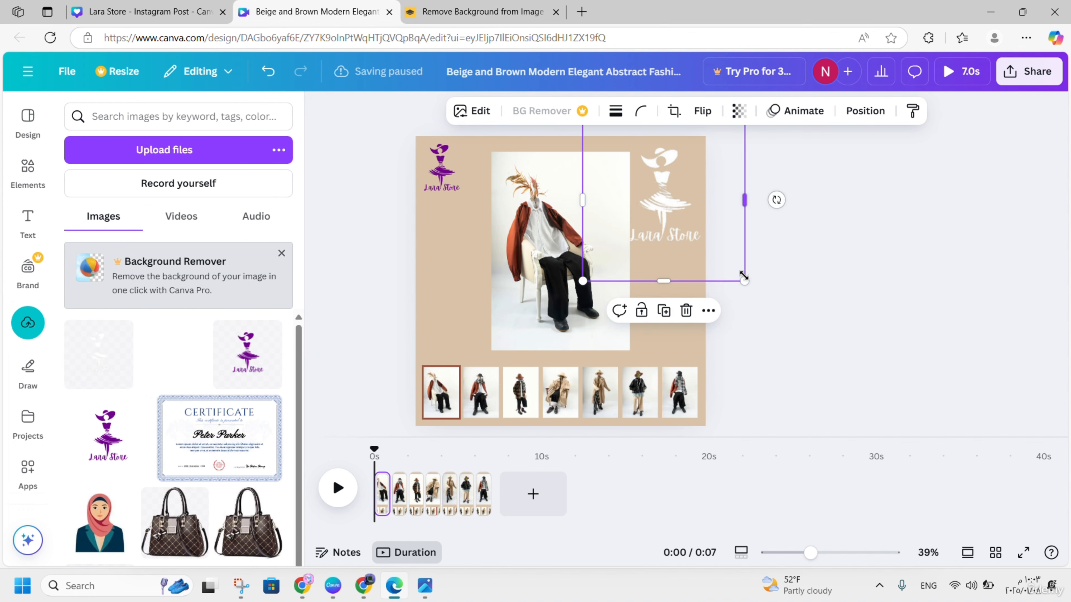
left_click_drag(743, 276, 701, 201)
left_click(679, 323)
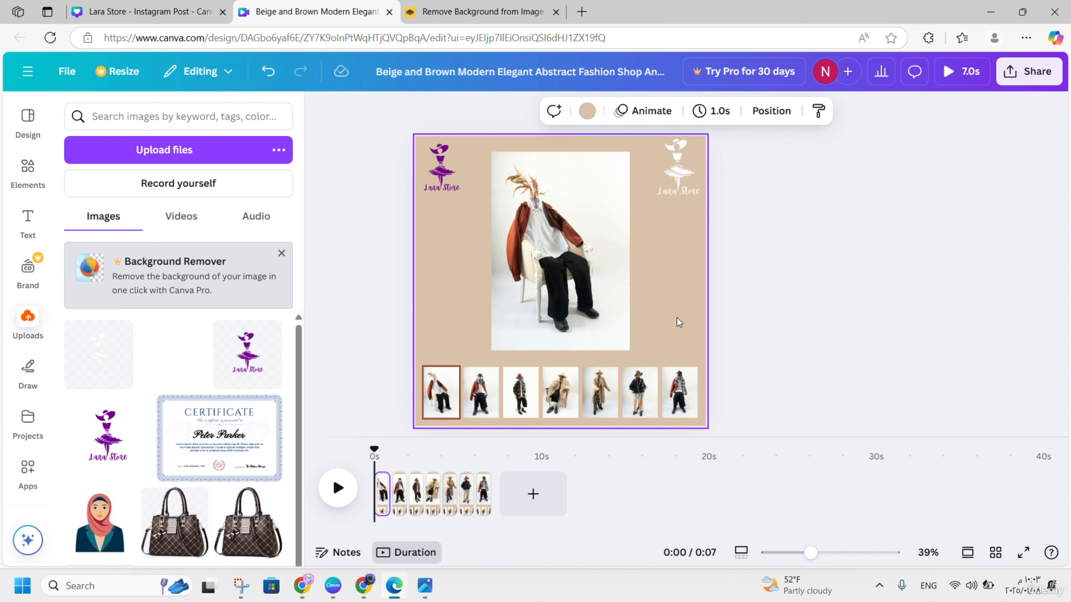
Step: Try a black background on the first page behind both logos, and restore the beige background
left_click_drag(810, 554, 835, 554)
scroll(801, 285, "up", 4)
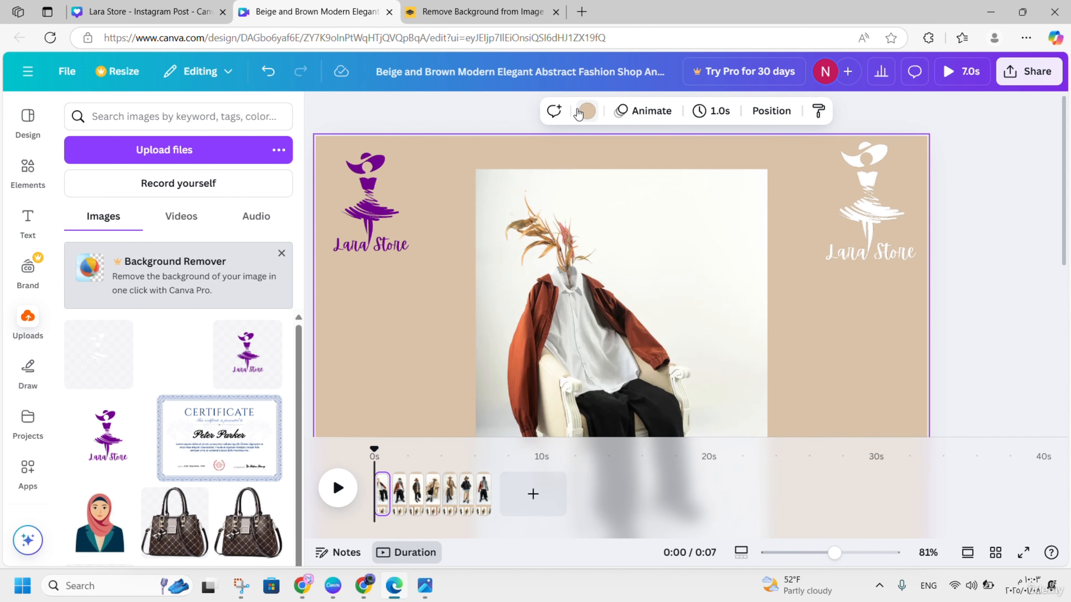
left_click(587, 111)
left_click(117, 228)
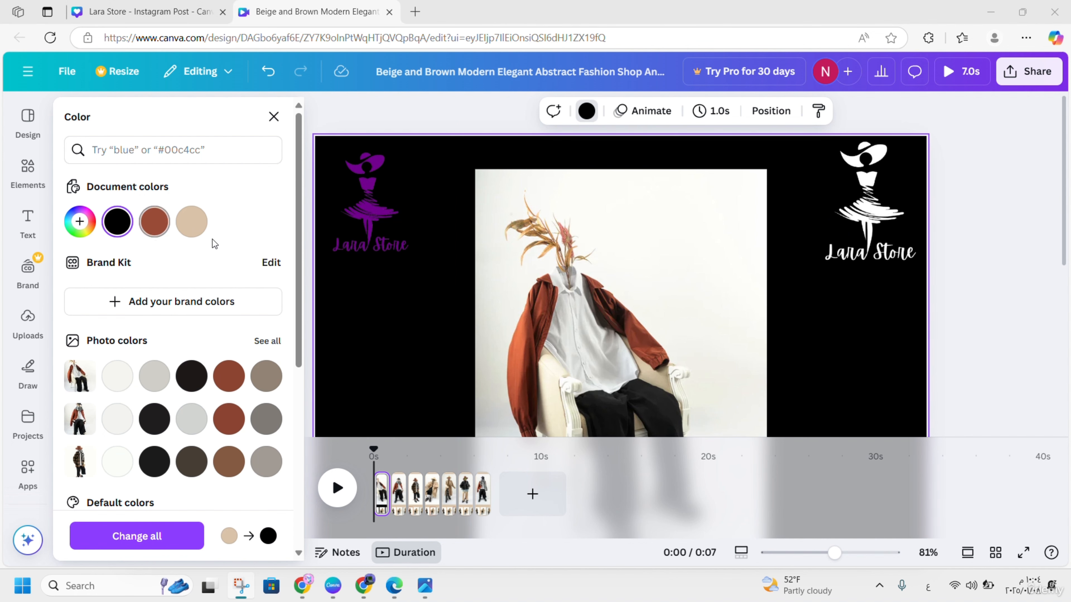
left_click(192, 222)
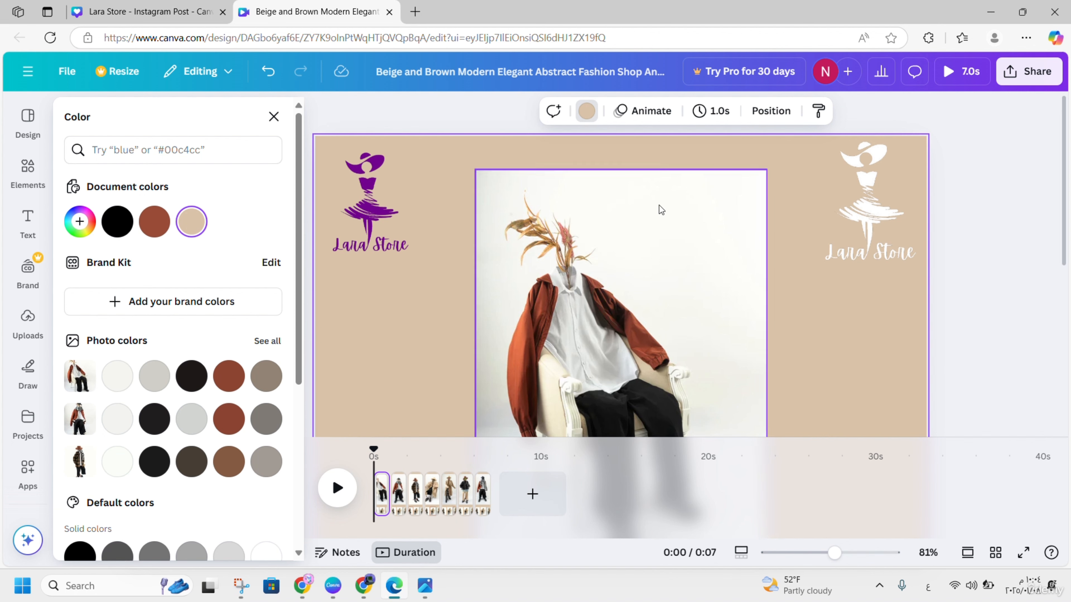
scroll(848, 292, "down", 5)
scroll(848, 292, "up", 3)
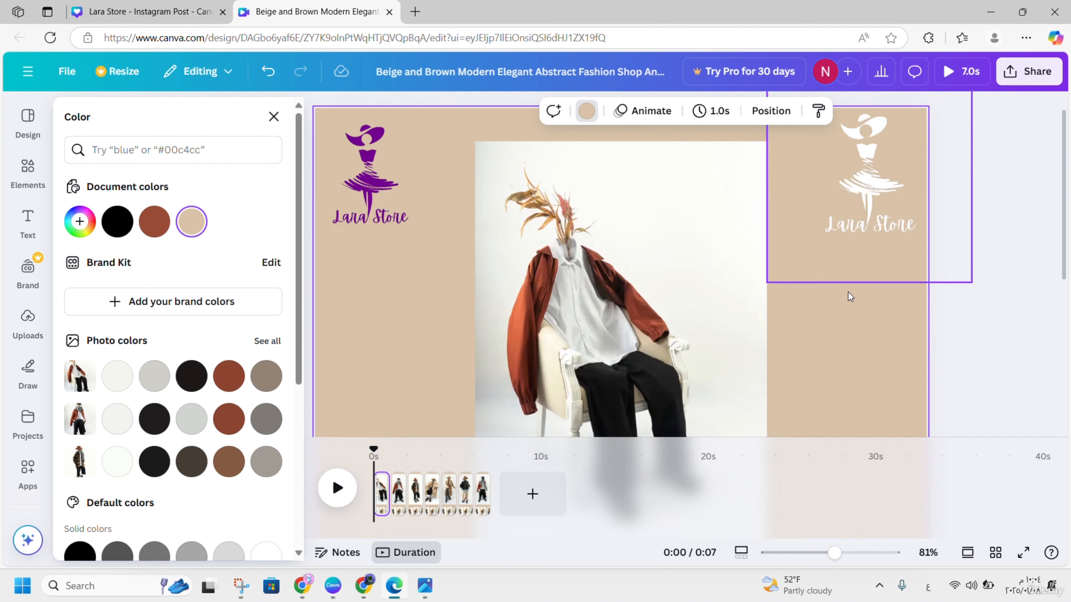
Step: Close the color options and examine the first page from the two Lara Store logos down to the row of outfit photos
scroll(848, 292, "down", 5)
left_click(474, 387)
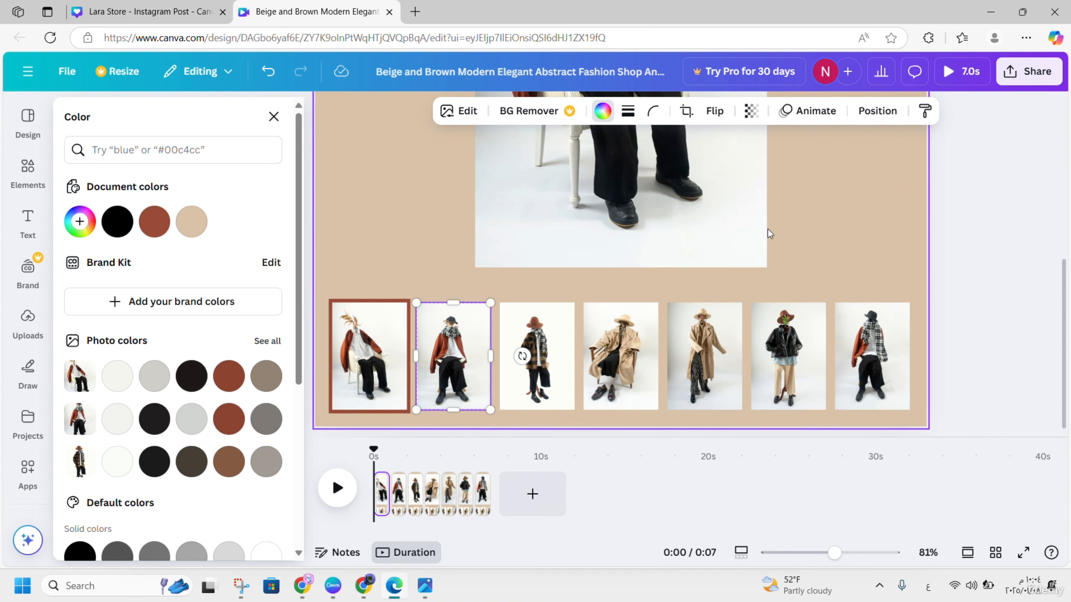
scroll(768, 229, "up", 6)
scroll(768, 229, "down", 6)
scroll(768, 229, "up", 3)
scroll(768, 229, "up", 4)
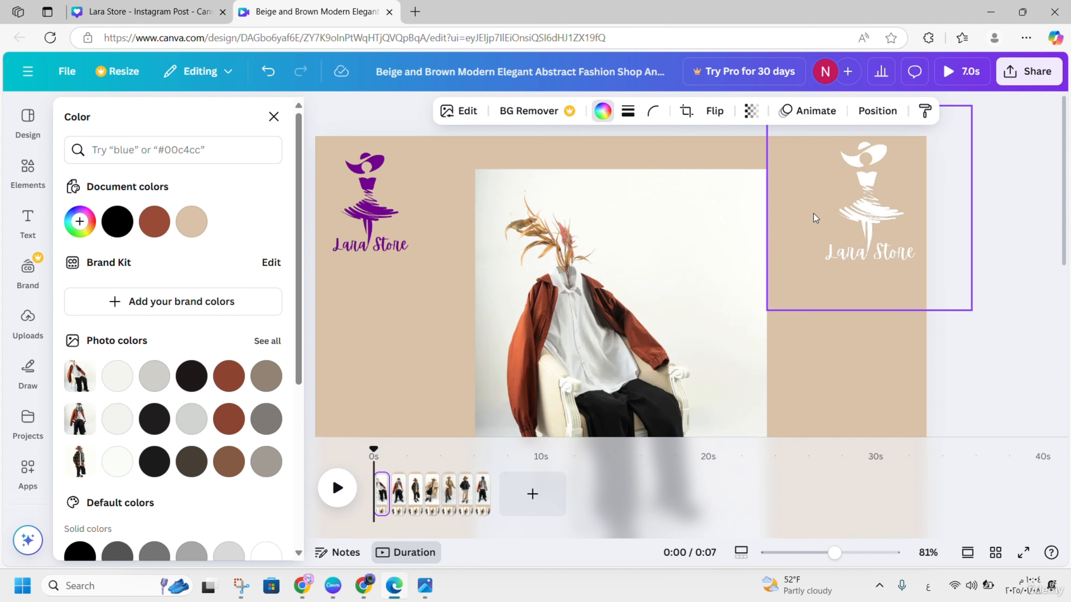
left_click(272, 124)
left_click(320, 110)
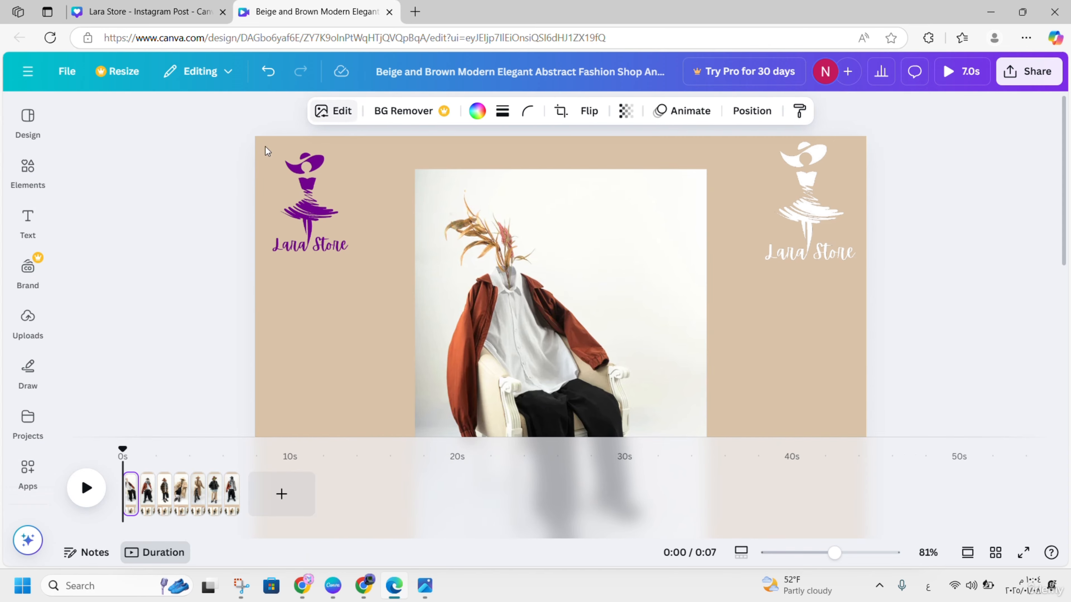
scroll(944, 289, "down", 4)
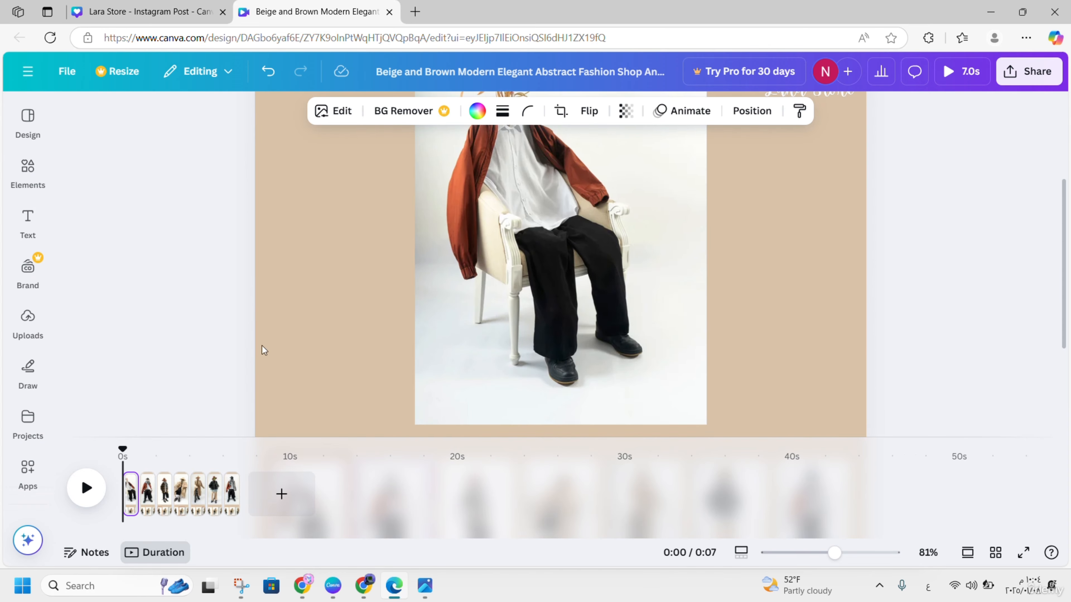
scroll(264, 350, "up", 4)
Step: Nudge the white Lara Store logo slightly down and inward from the first page's upper-right corner, and deselect it
left_click(840, 245)
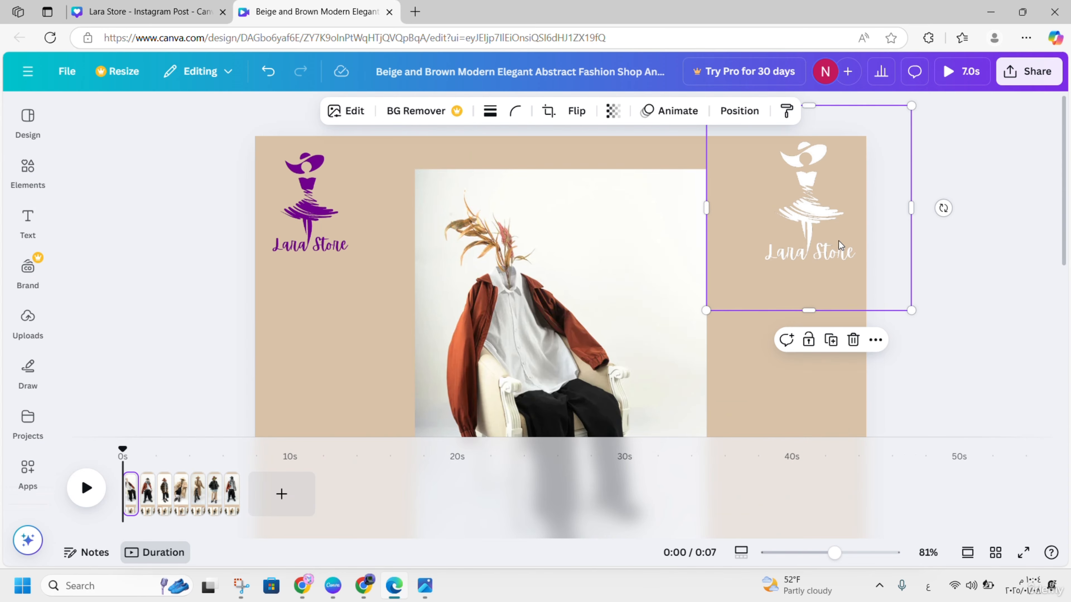
key("Escape")
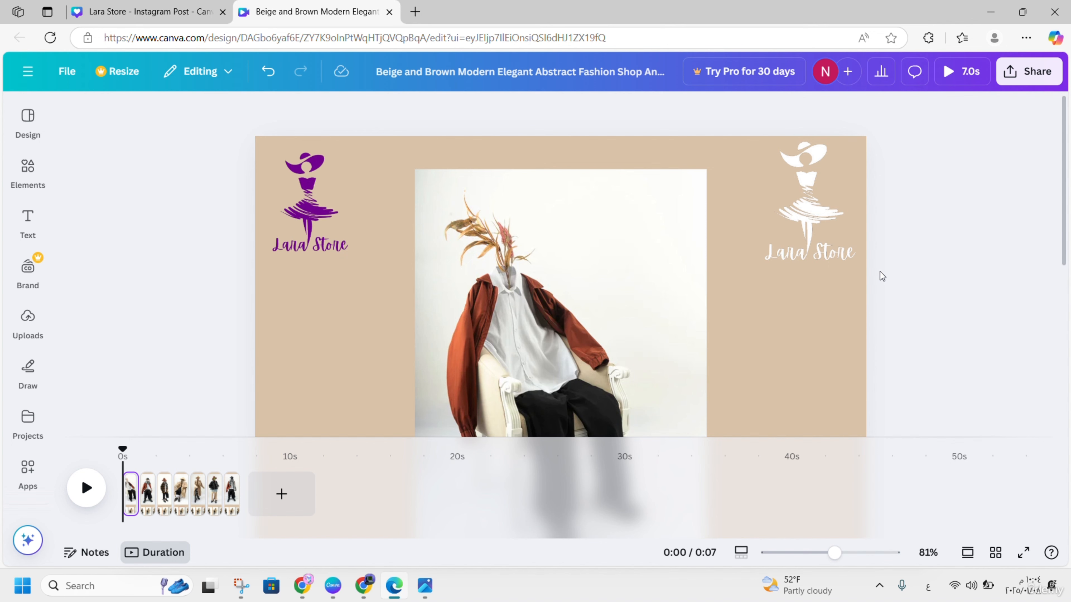
mouse_move(786, 239)
left_mouse_down()
mouse_move(788, 257)
mouse_move(788, 230)
left_mouse_up()
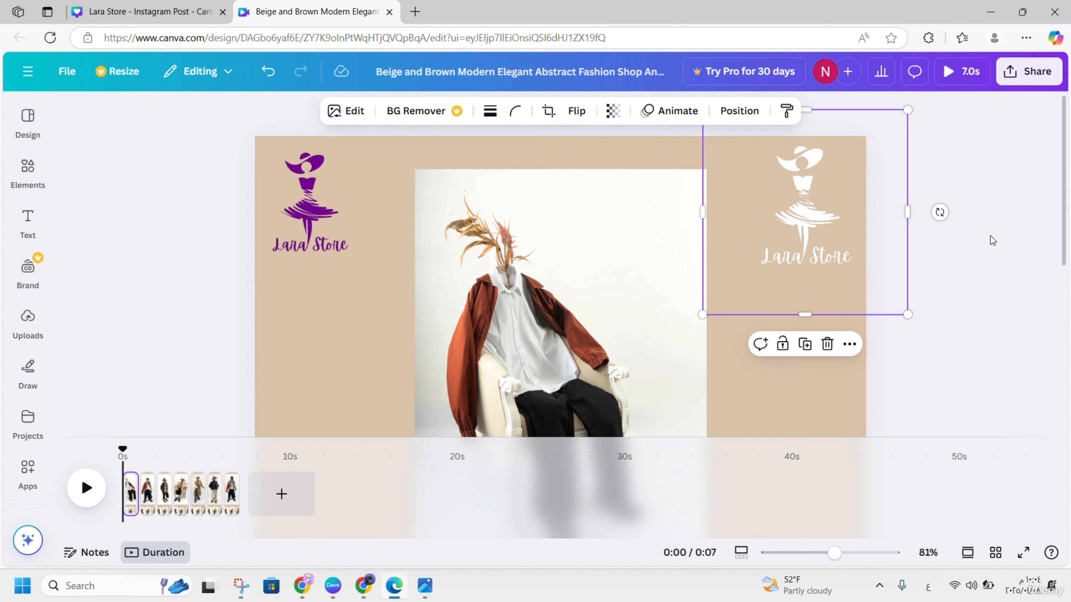
left_click(994, 240)
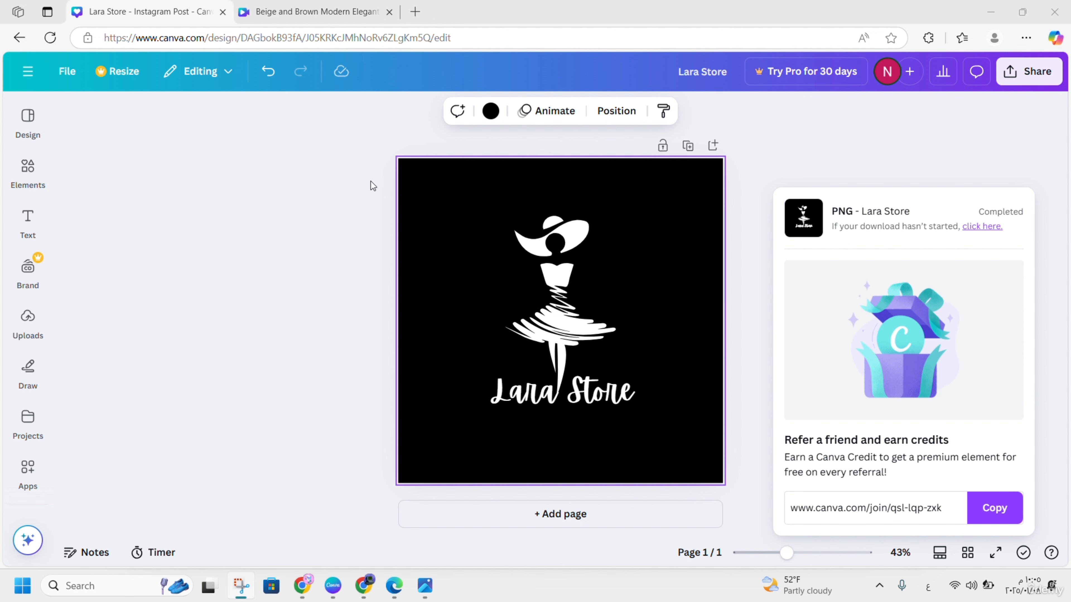
left_click(502, 224)
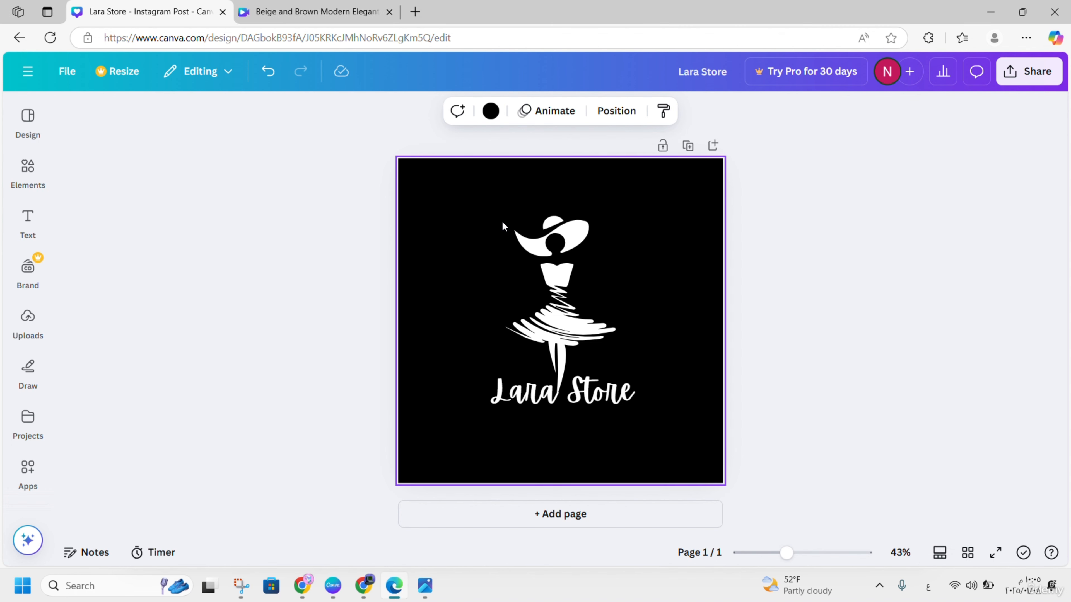